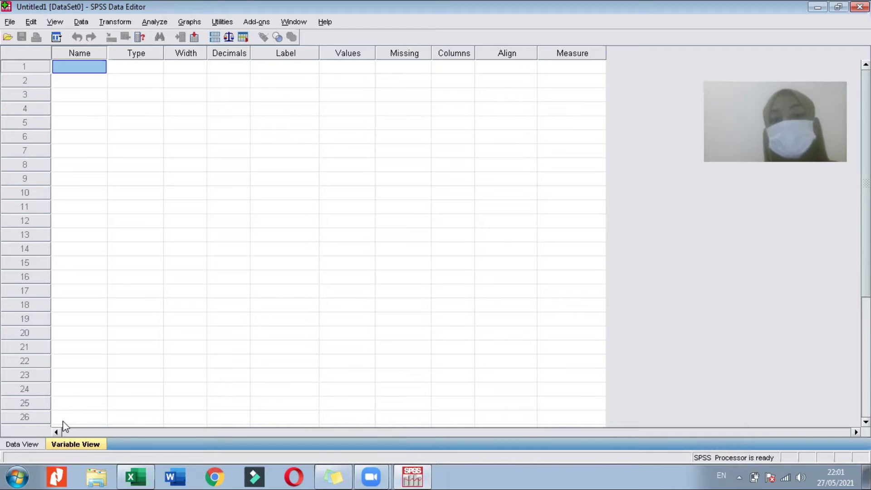
Compare the empty Data View and Variable View of the new dataset
click(28, 443)
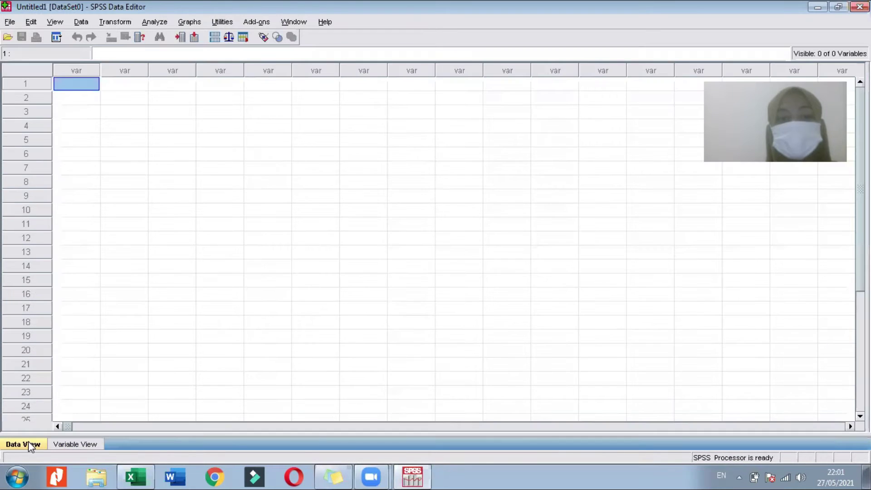
click(55, 445)
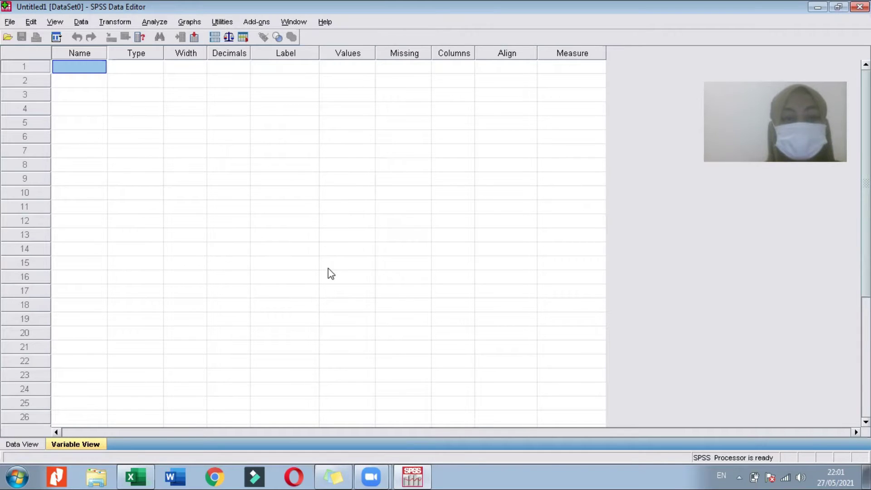
click(17, 443)
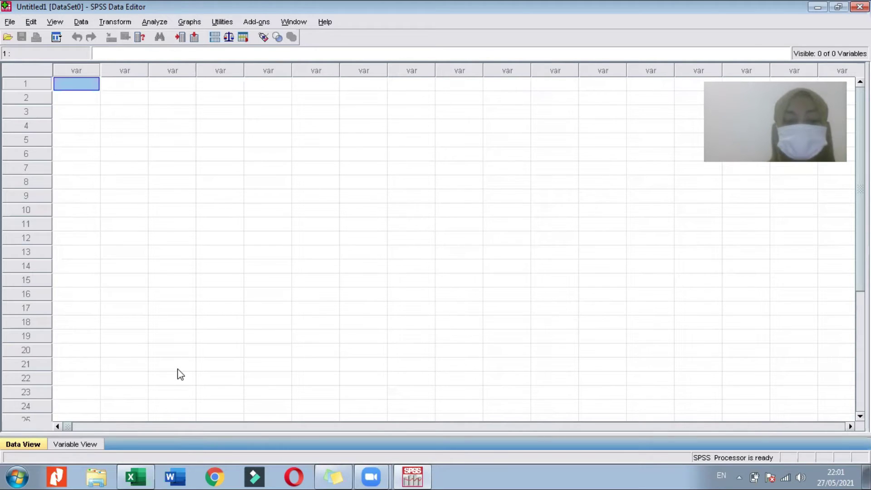
click(77, 442)
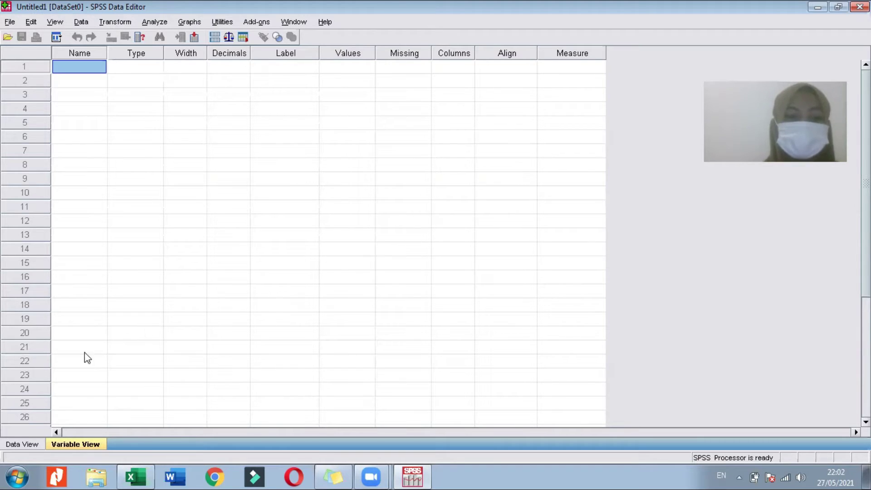
click(19, 444)
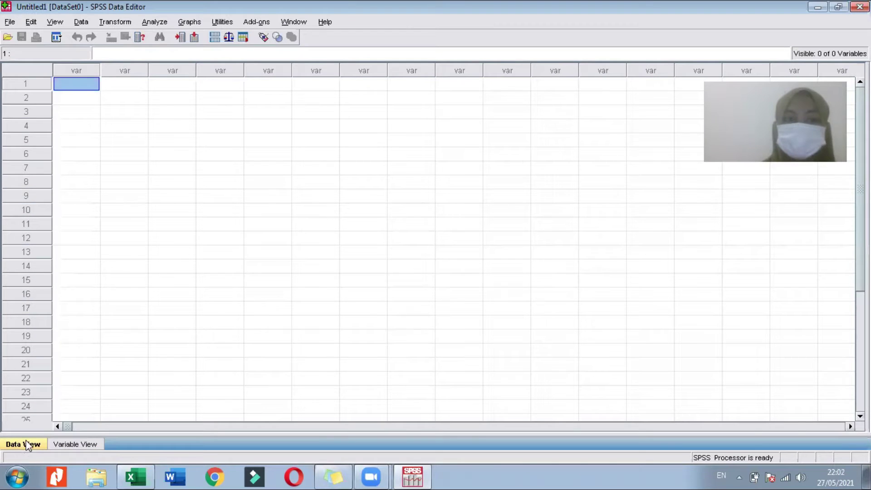
In Variable View, define the first two variables with the names Nama and Jeni_Kelami
click(58, 443)
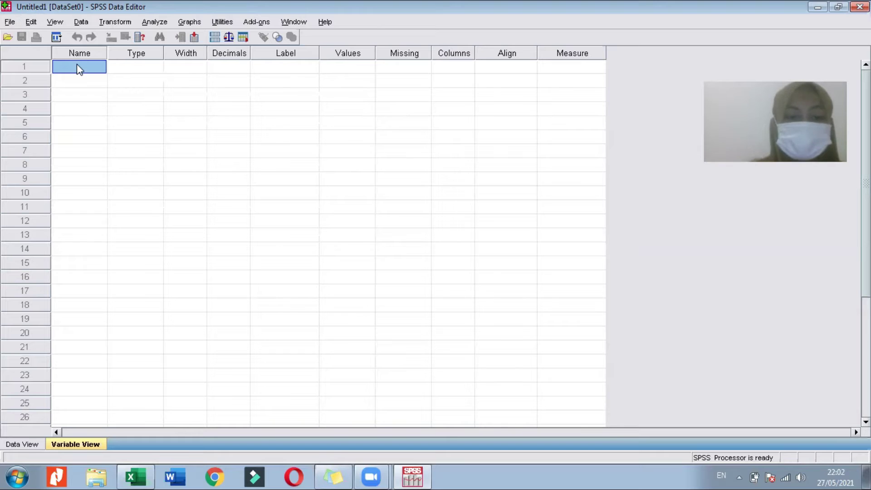
text(Nama)
key(Return)
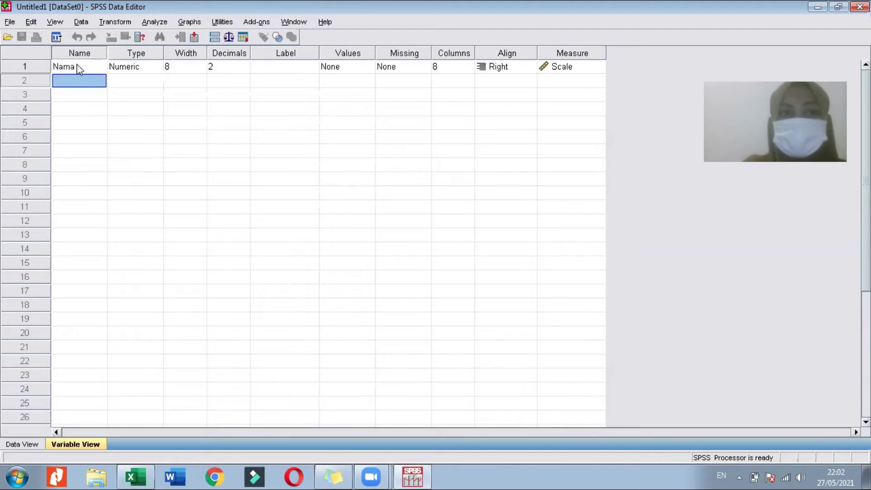
text(Jen)
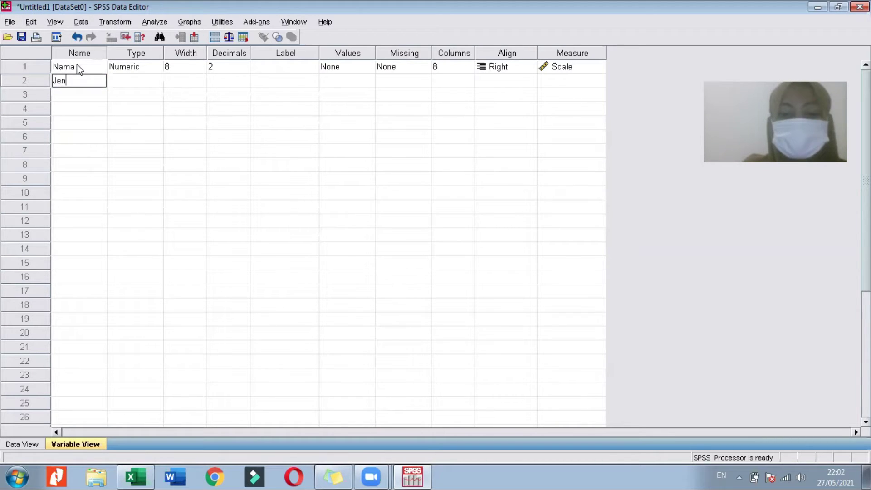
text(i_K)
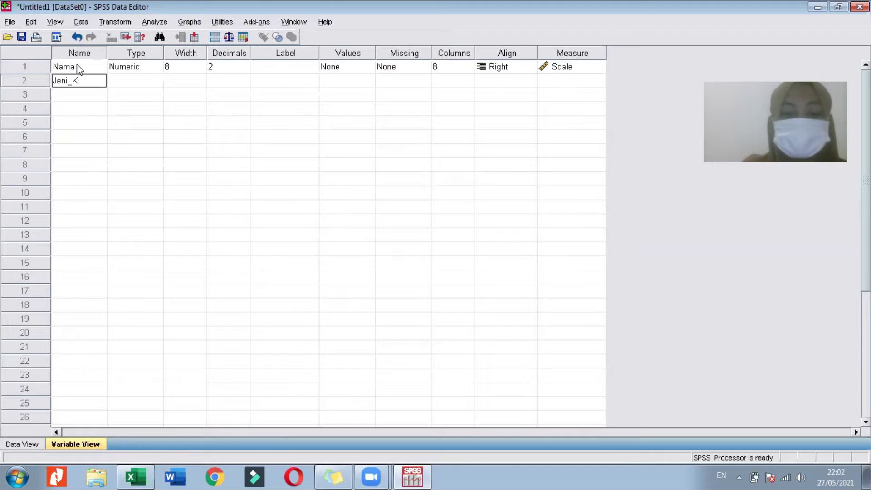
text(elami)
key(Return)
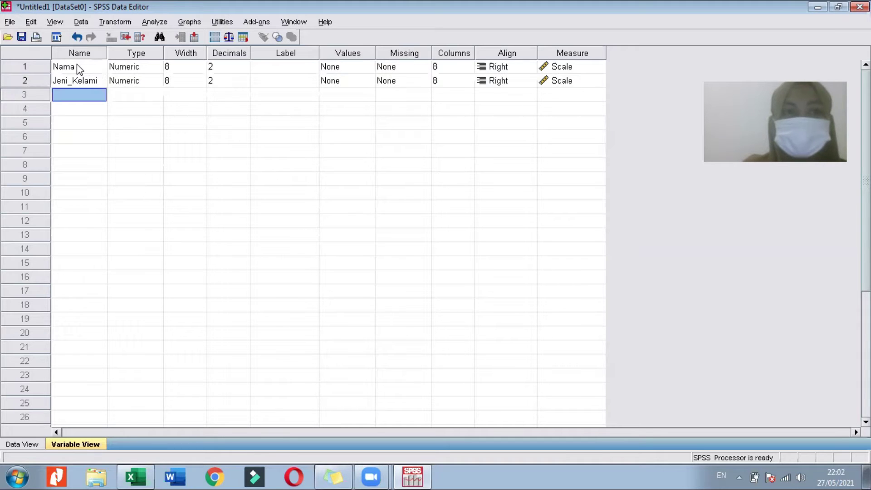
Rename the second variable to Jenis_Kelamin
click(104, 84)
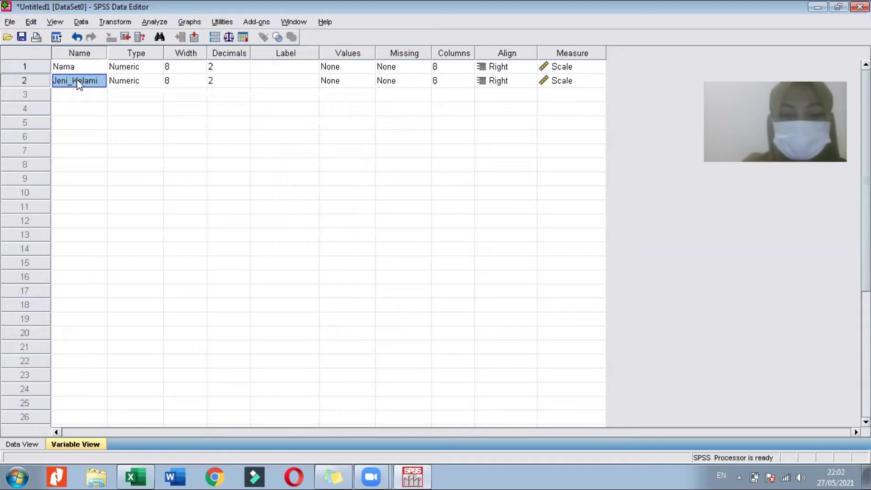
text(Jemis)
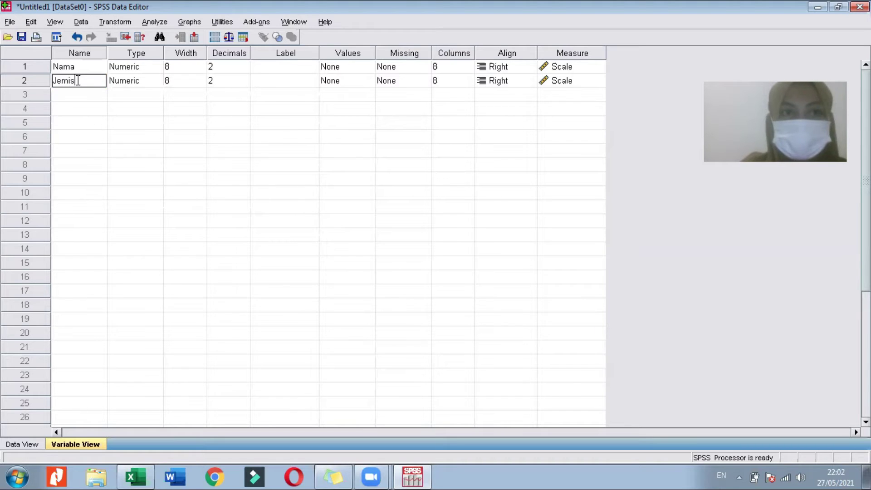
key(BackSpace)
key(BackSpace)
text(nis_K)
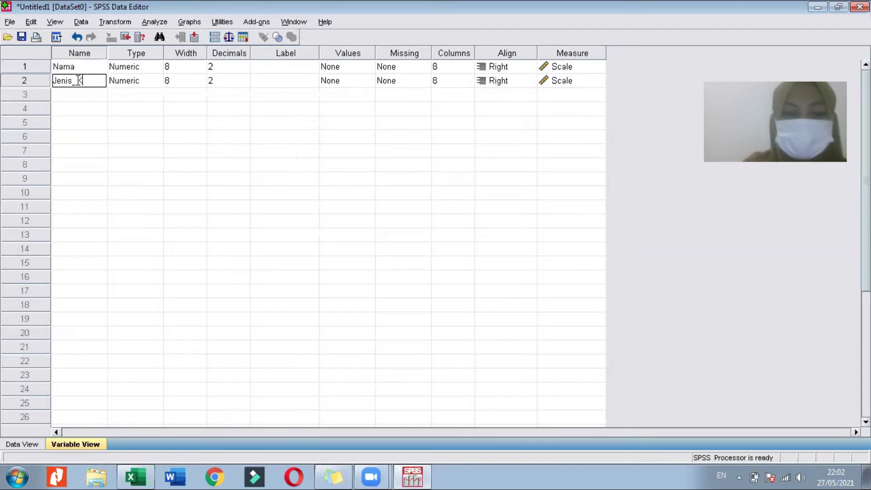
text(elamin)
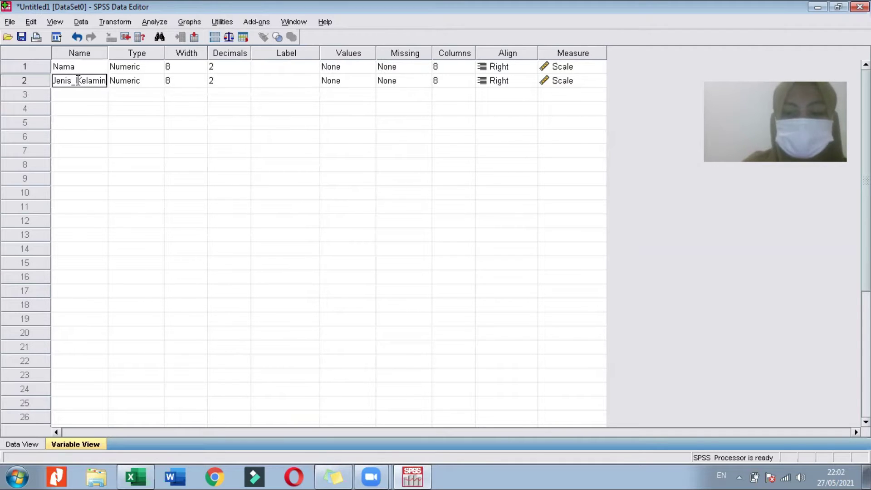
key(Return)
Add three more variables named Pendidikan, Pekerjaan and Pendapatan in rows 3 to 5
text(P)
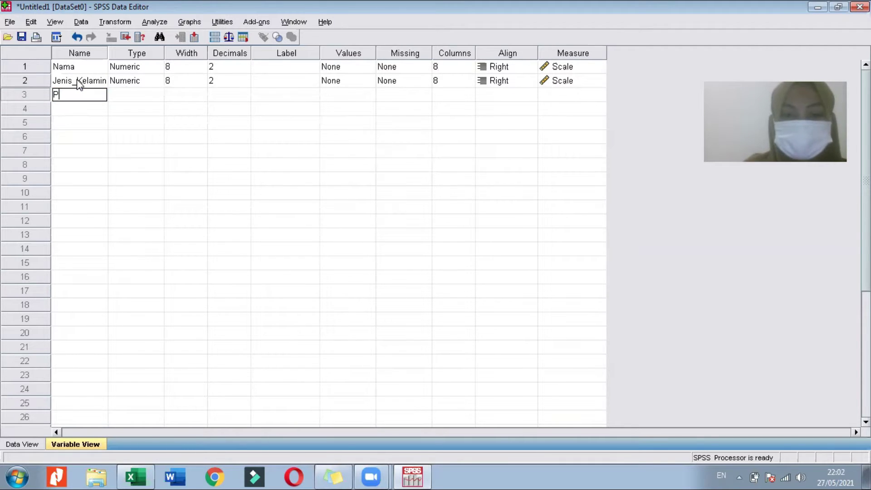
text(endidikan)
key(Return)
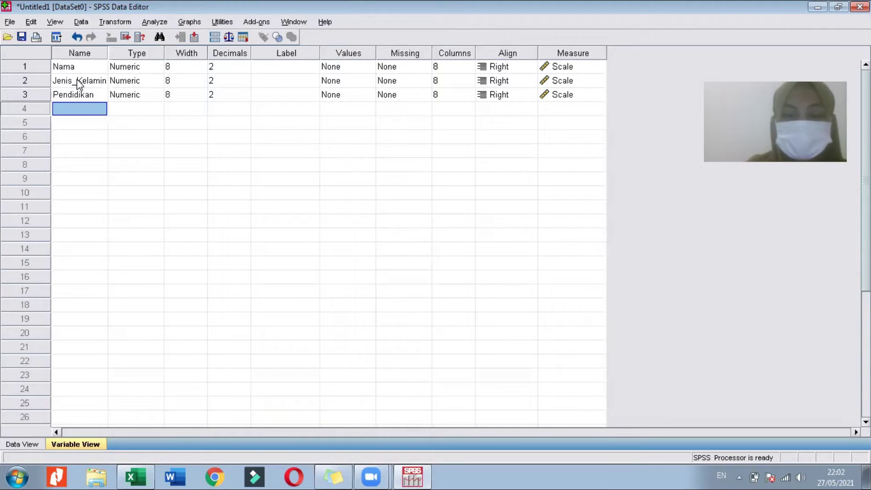
text(Pekerjaan)
key(Return)
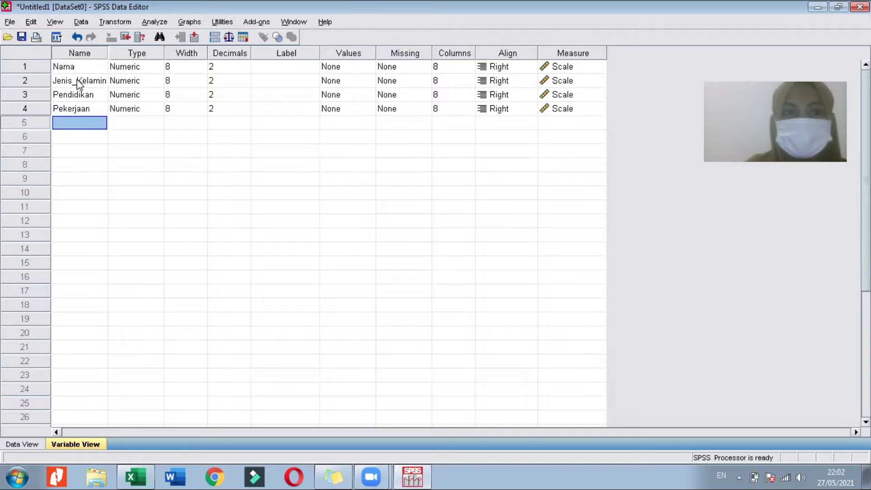
text(Pendapatan)
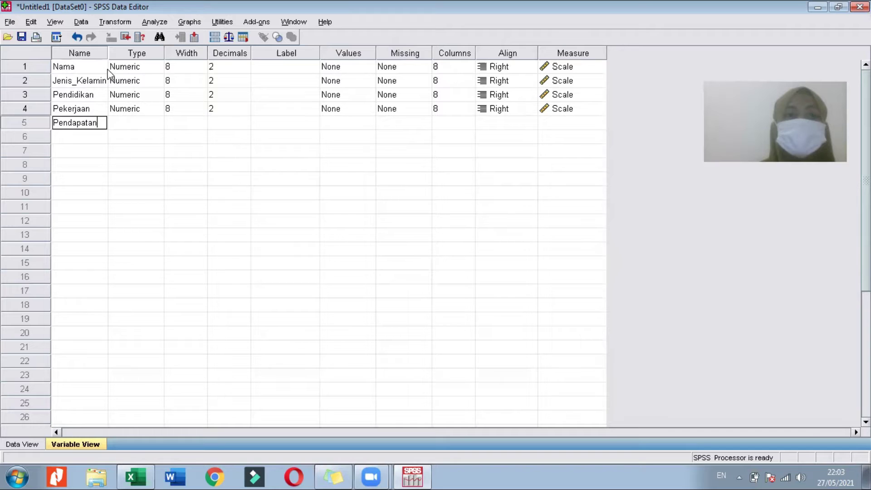
Change the variable type of Nama to String
click(123, 67)
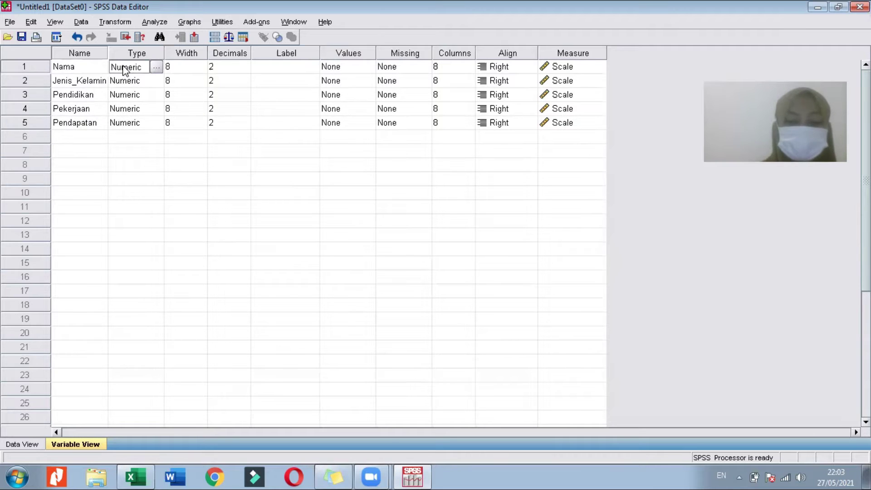
click(156, 67)
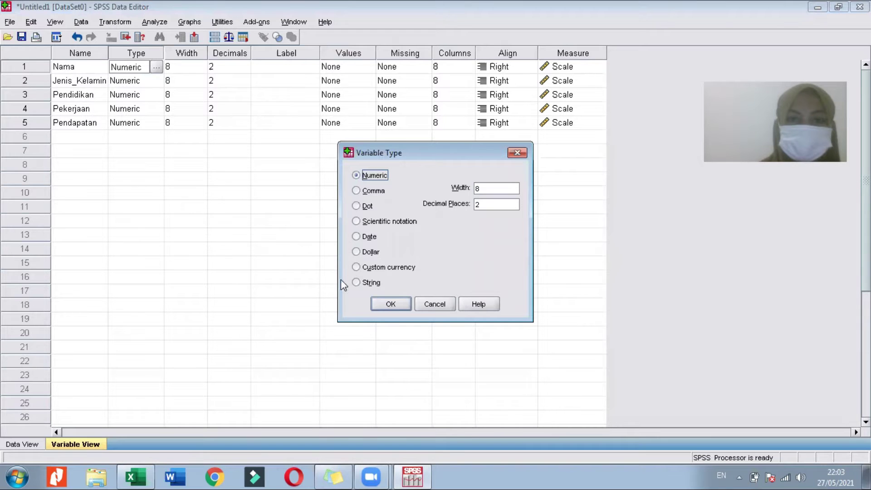
click(357, 282)
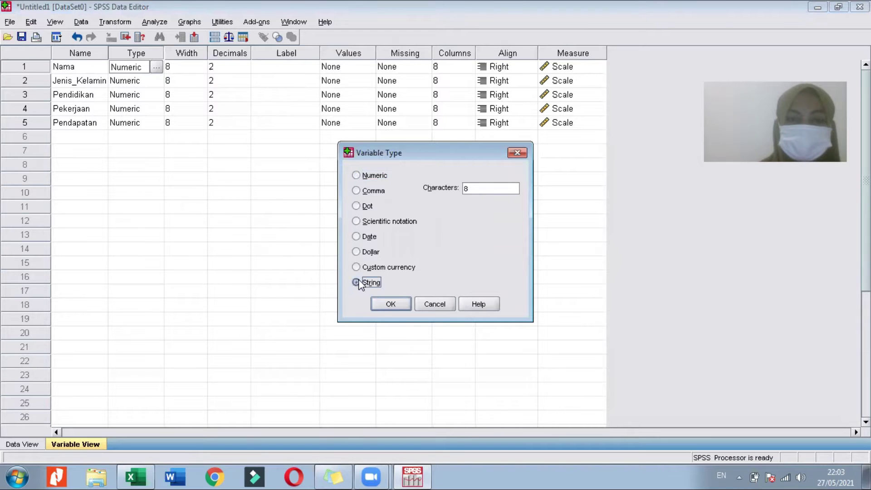
click(380, 304)
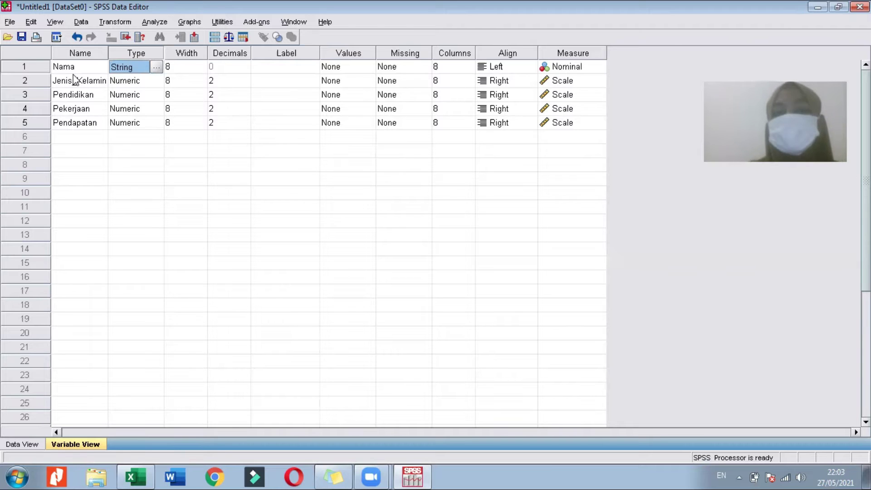
Set the decimals of Jenis_Kelamin, Pendidikan, Pekerjaan and Pendapatan to 0
click(217, 80)
double_click(245, 84)
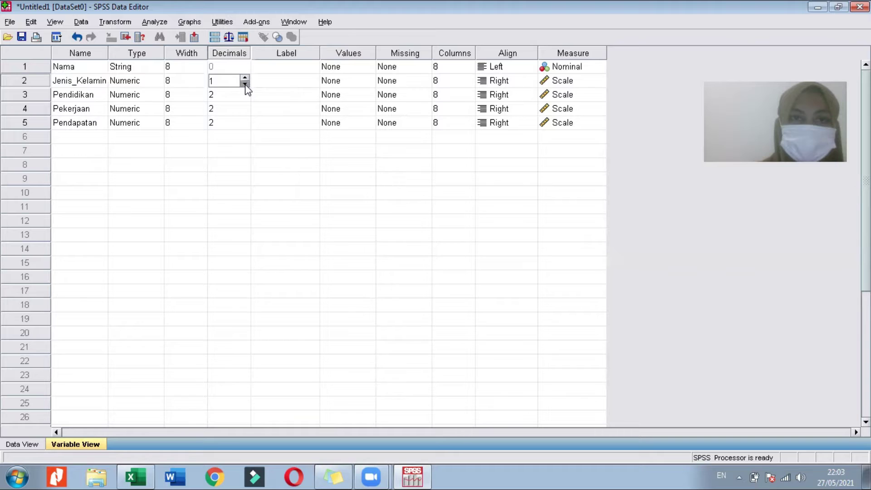
click(216, 95)
click(244, 98)
click(244, 98)
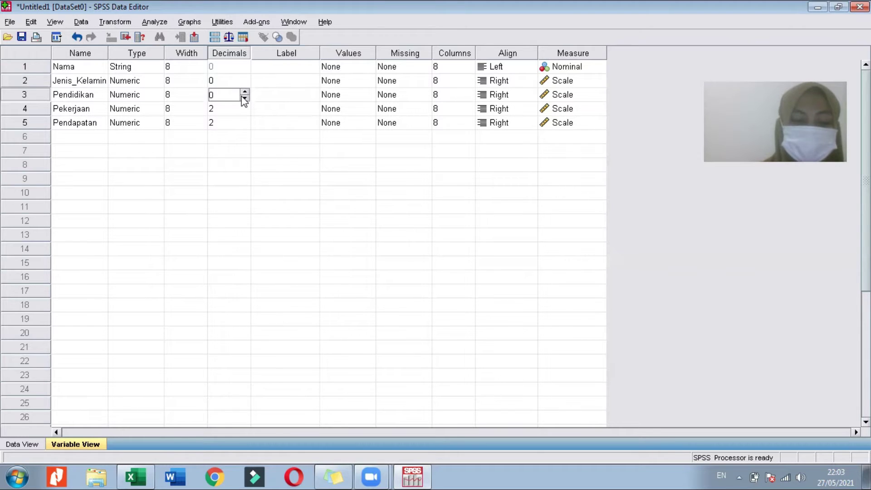
click(221, 108)
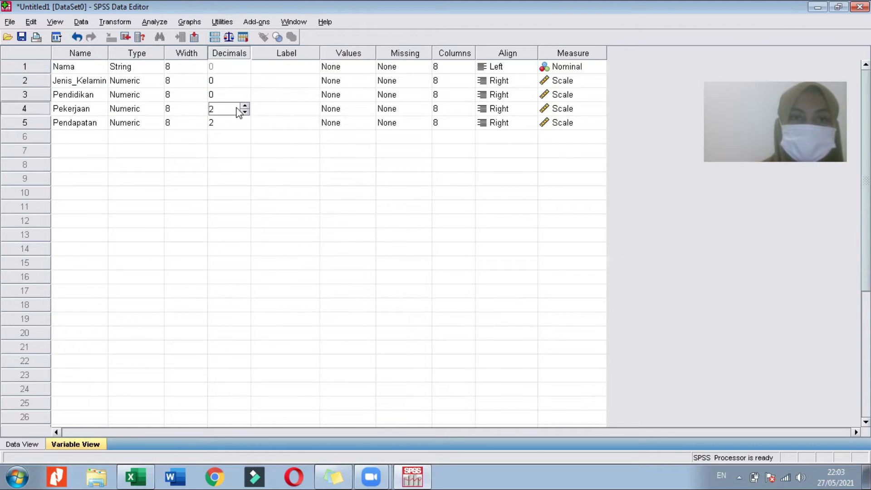
click(244, 111)
click(245, 111)
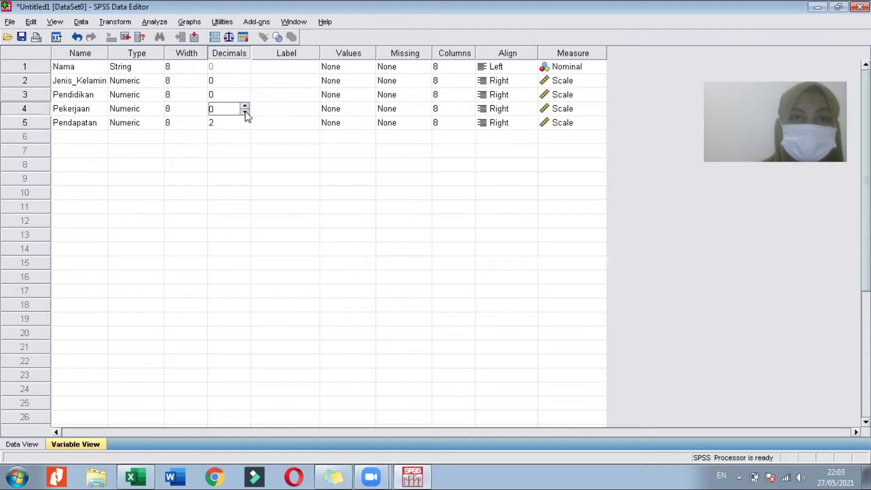
click(216, 122)
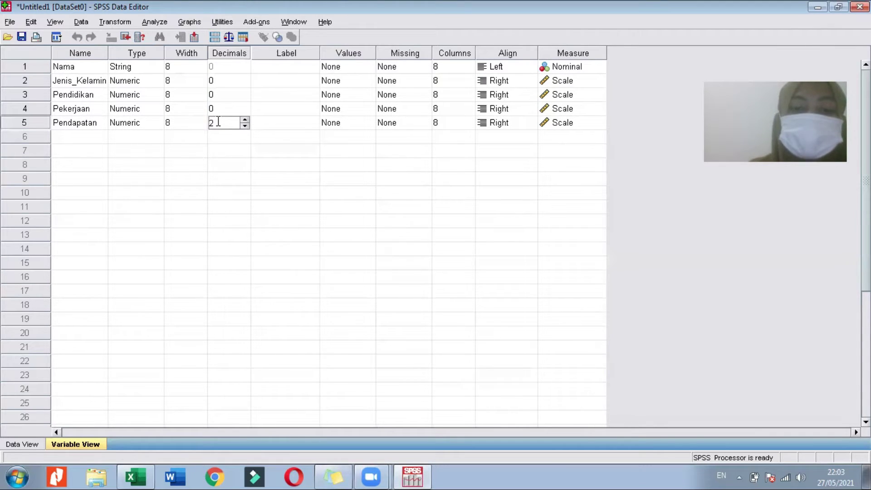
click(245, 127)
click(244, 126)
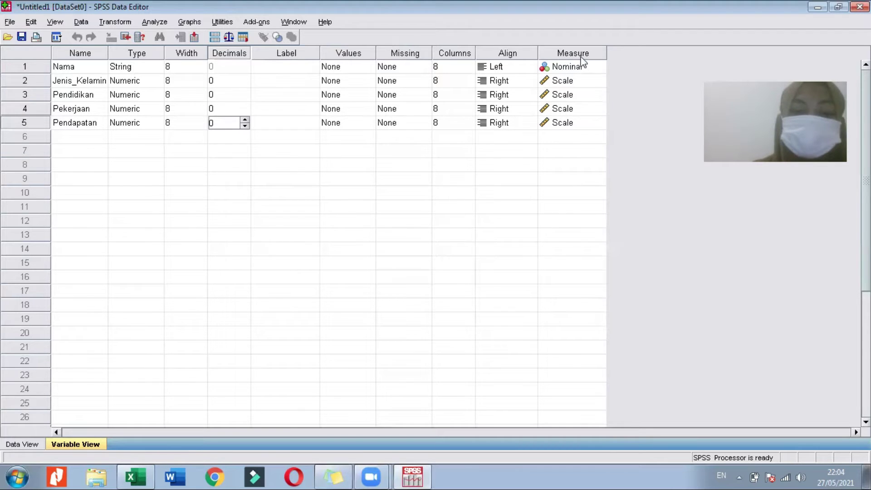
Open the value labels of Jenis_Kelamin and add the value 1 with the label Laki-laki
click(395, 64)
click(344, 59)
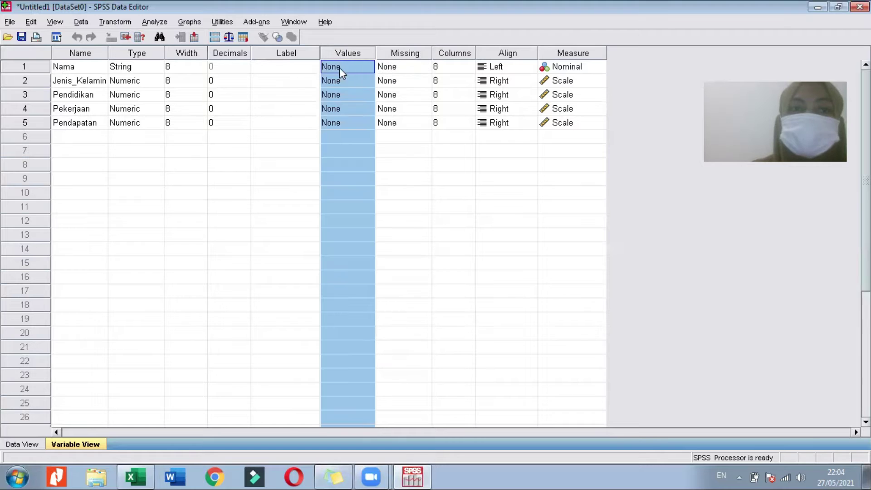
click(336, 77)
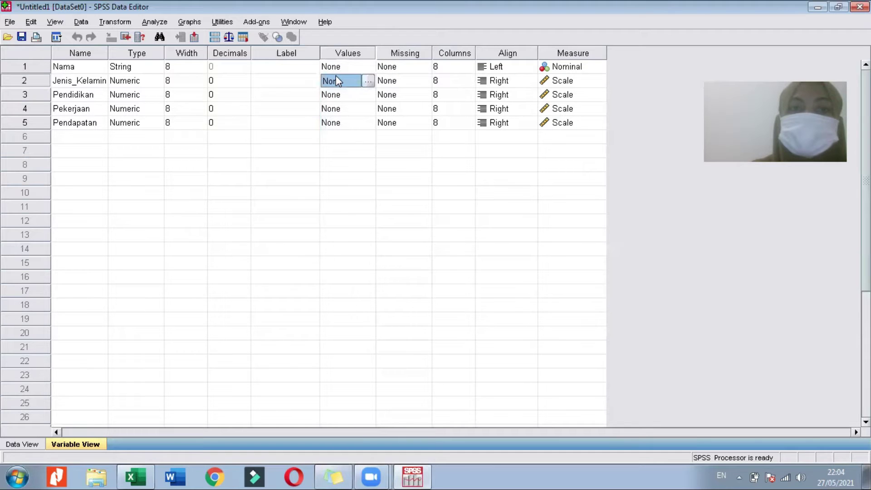
click(369, 81)
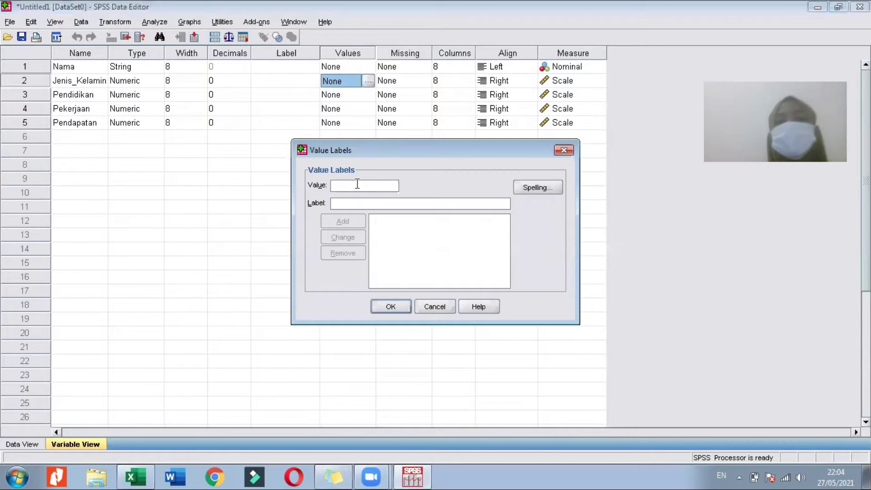
text(1)
click(357, 200)
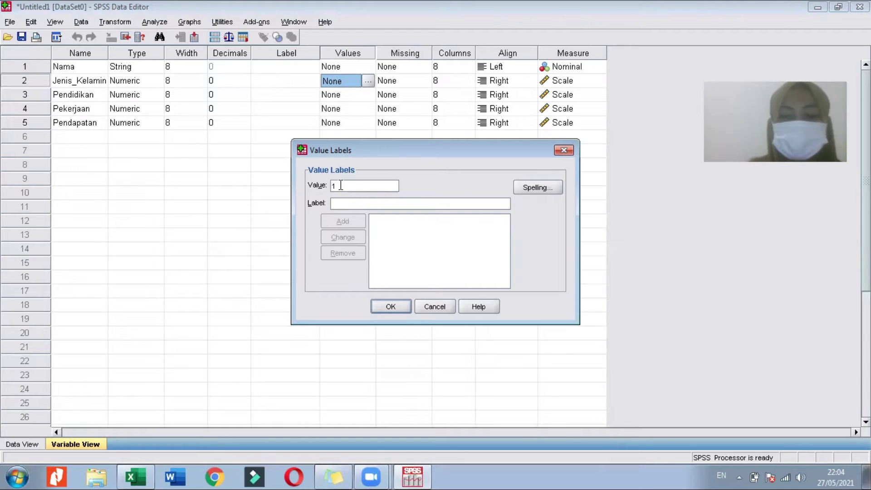
text(Laki-laki)
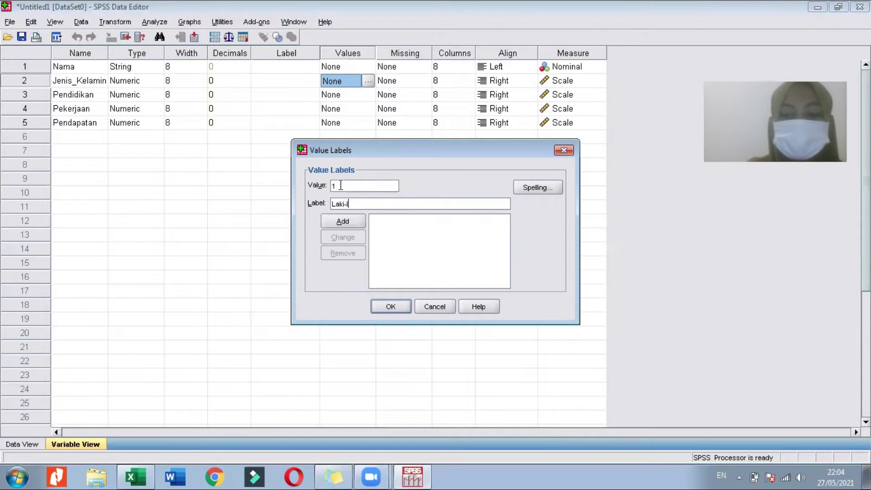
click(348, 223)
Add the value 2 with the label Perempuan for Jenis_Kelamin and apply its value labels
text(2)
click(352, 204)
text(P)
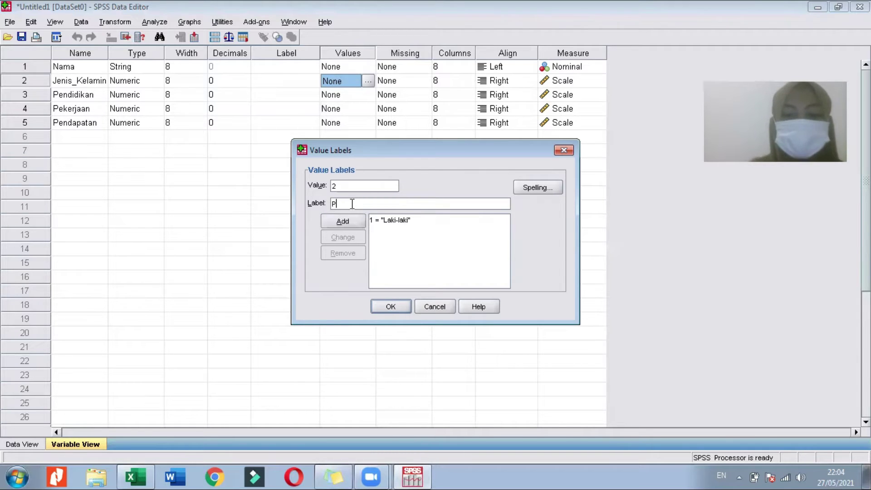
text(erempuan)
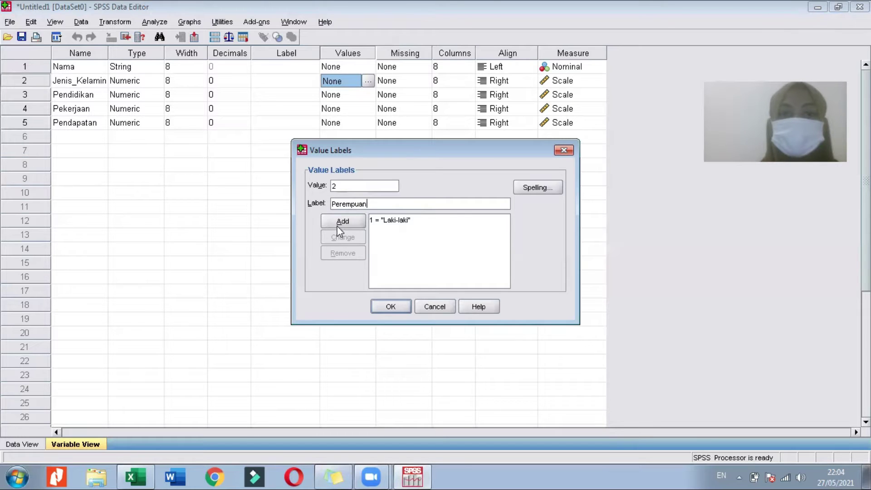
click(342, 224)
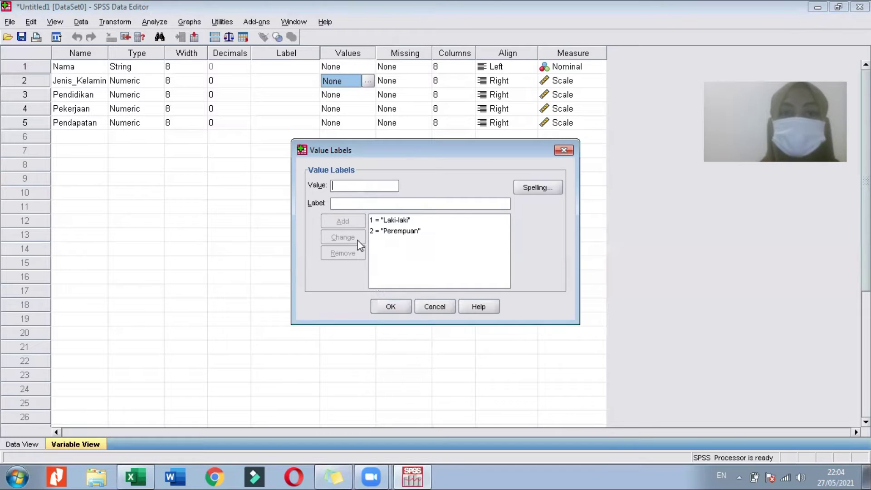
click(390, 307)
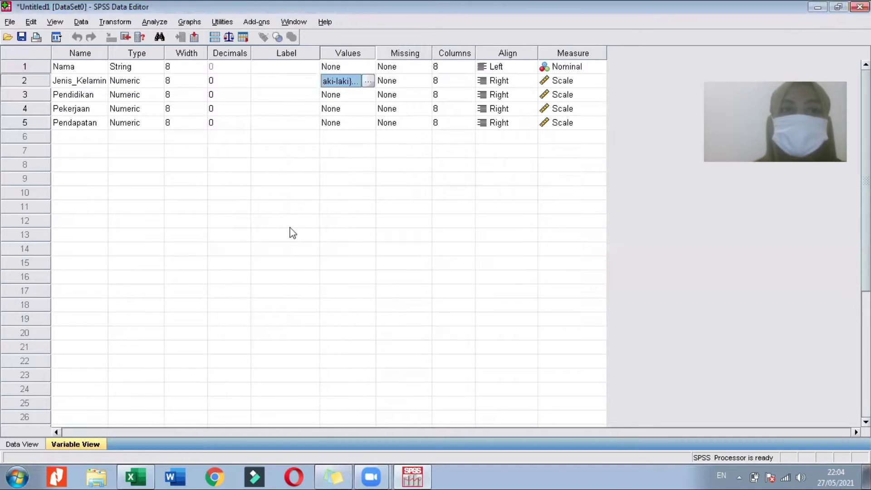
Open the value labels of Pendidikan and add 1 as SMA and 2 as SMK
click(337, 97)
click(368, 95)
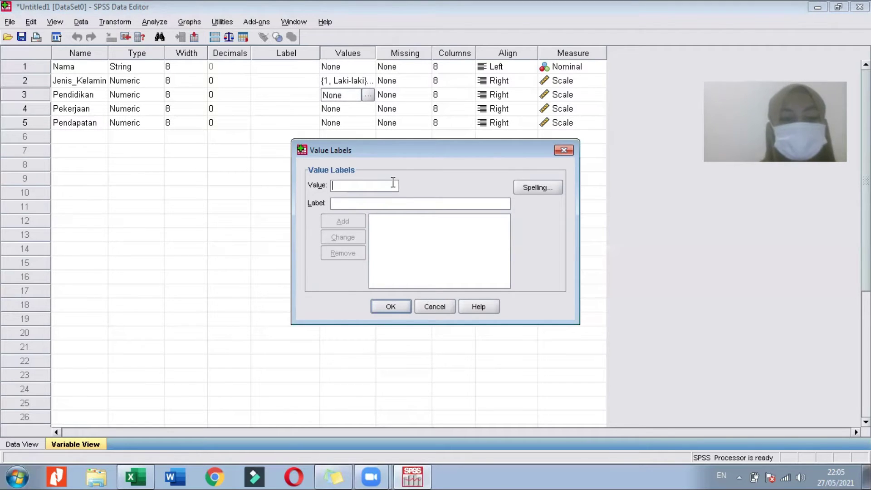
click(344, 198)
text(SMA)
click(342, 222)
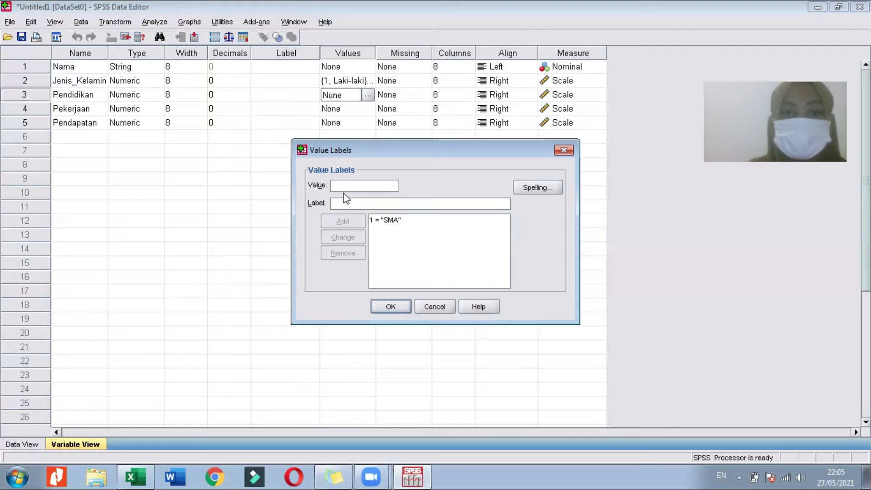
text(2)
click(348, 202)
text(SMK)
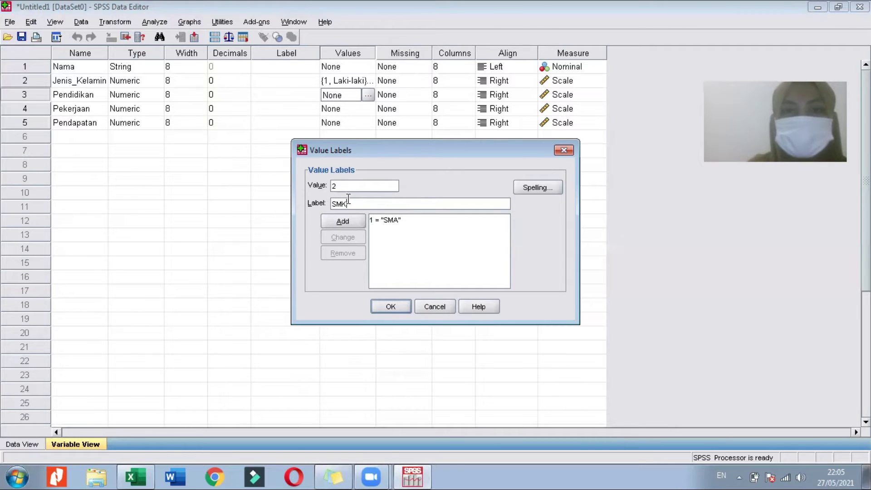
click(346, 222)
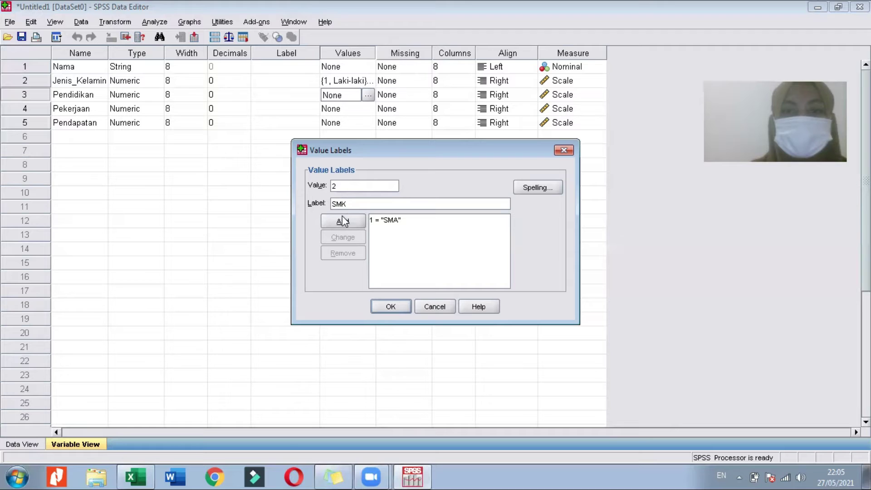
Add the value 3 labelled S1 and the value 4 labelled S2 for Pendidikan
text(3)
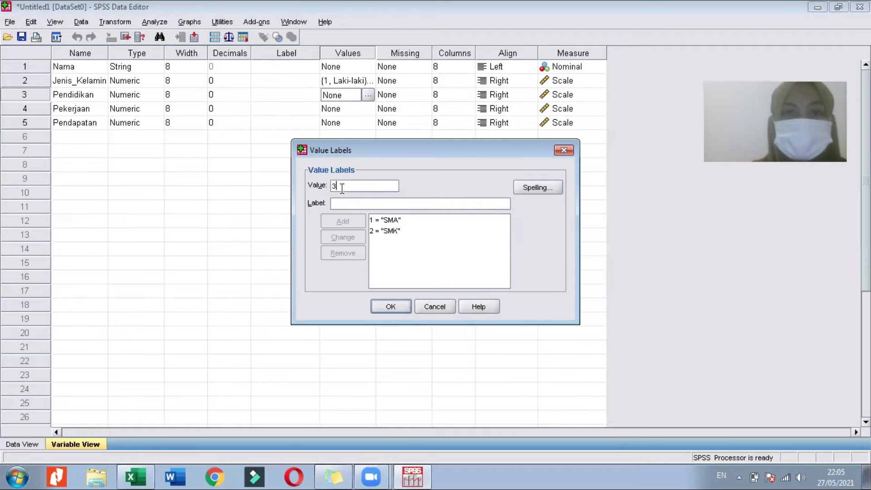
click(347, 200)
text(S1)
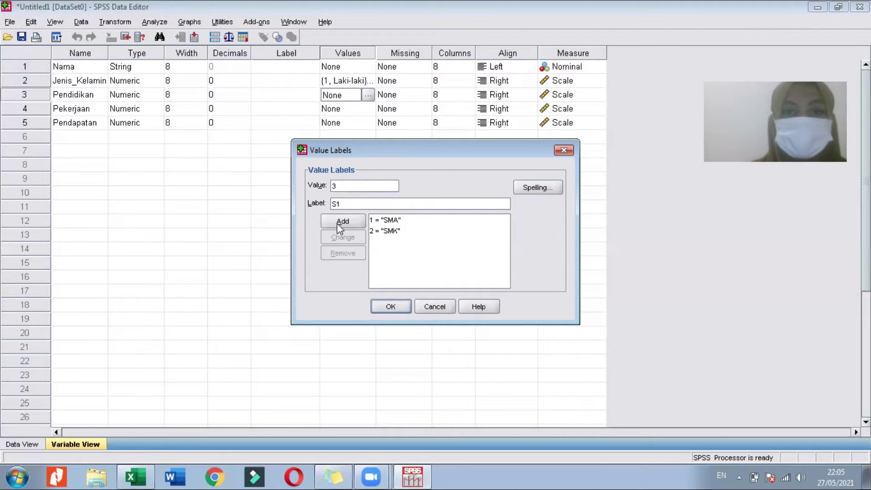
click(342, 222)
click(343, 186)
text(4)
click(349, 203)
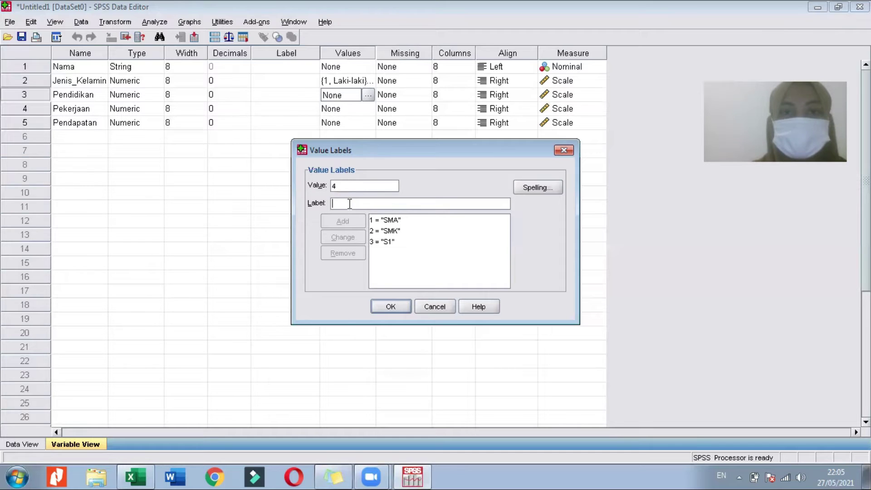
text(S2)
click(346, 220)
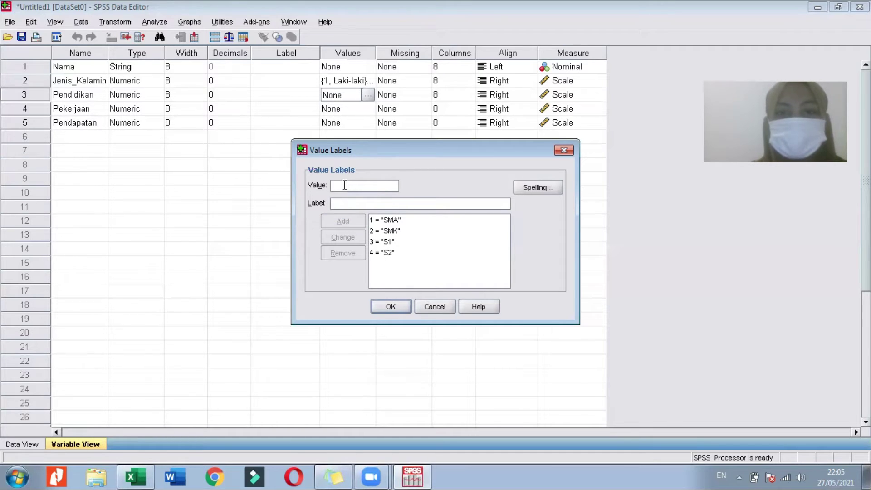
Add the value 5 with the label S3 for Pendidikan and apply its value labels
text(5)
click(344, 203)
text(S3)
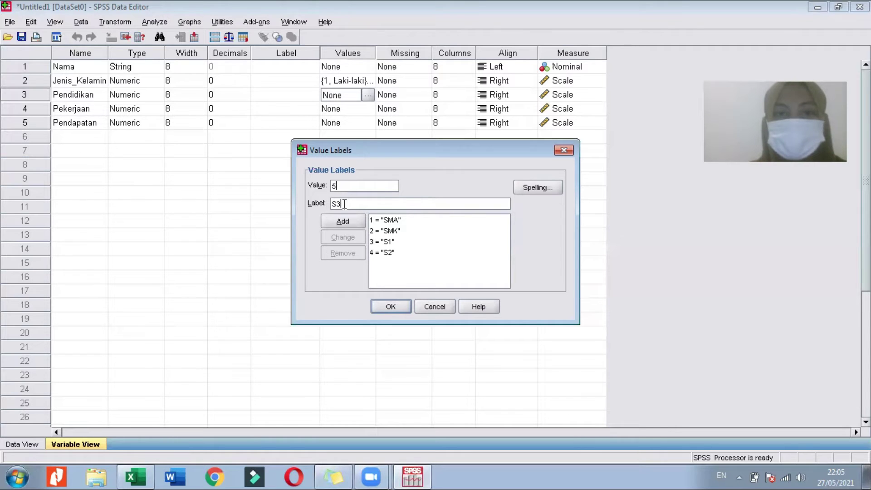
click(344, 224)
click(393, 306)
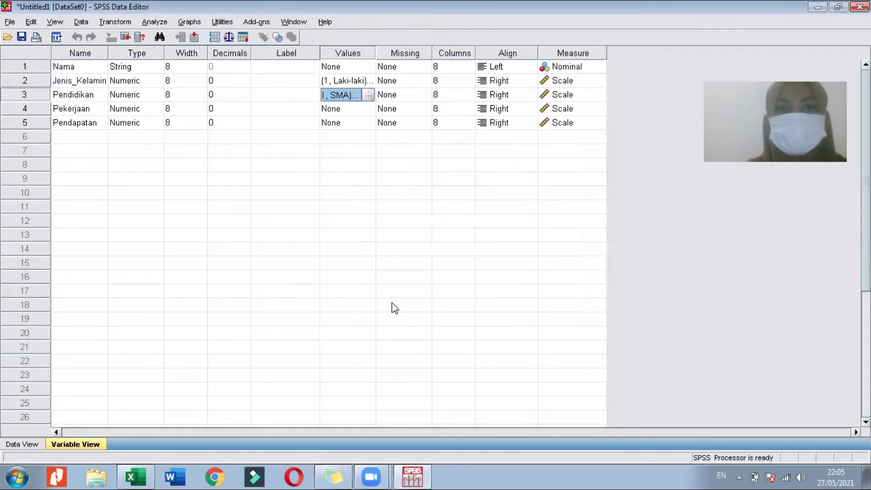
Open the value labels of Pekerjaan and enter 1 as the first value
click(360, 111)
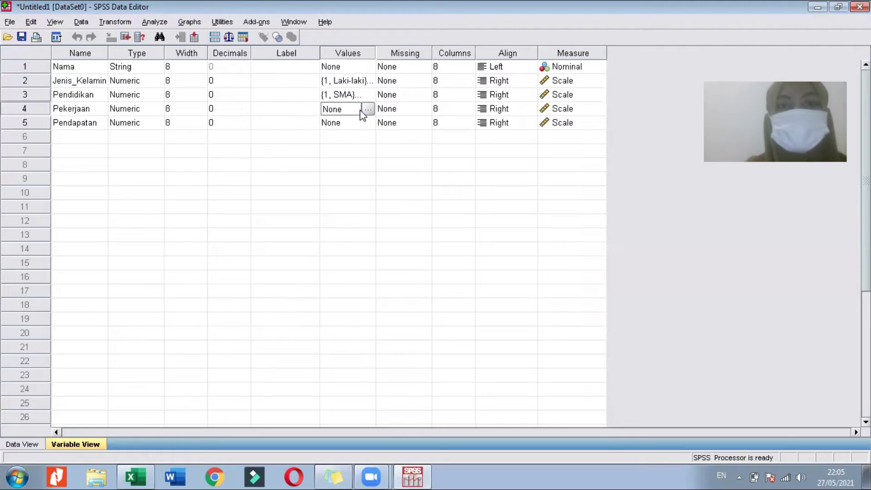
click(368, 109)
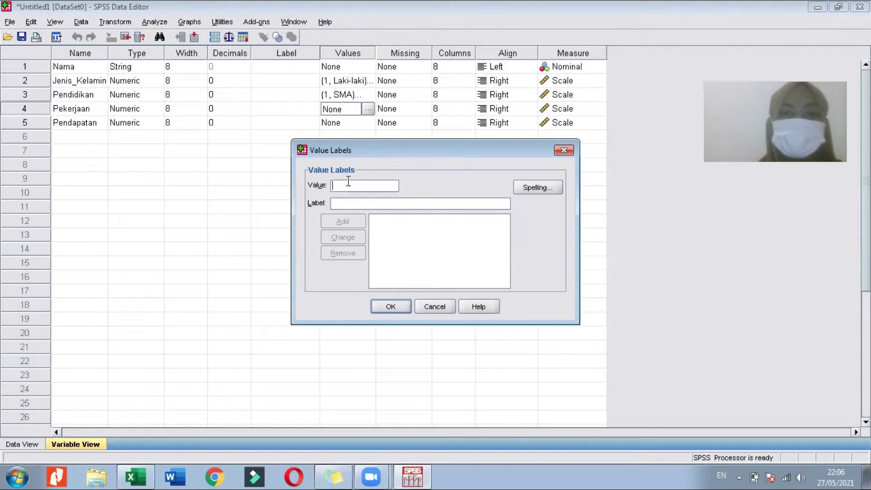
text(1)
click(346, 202)
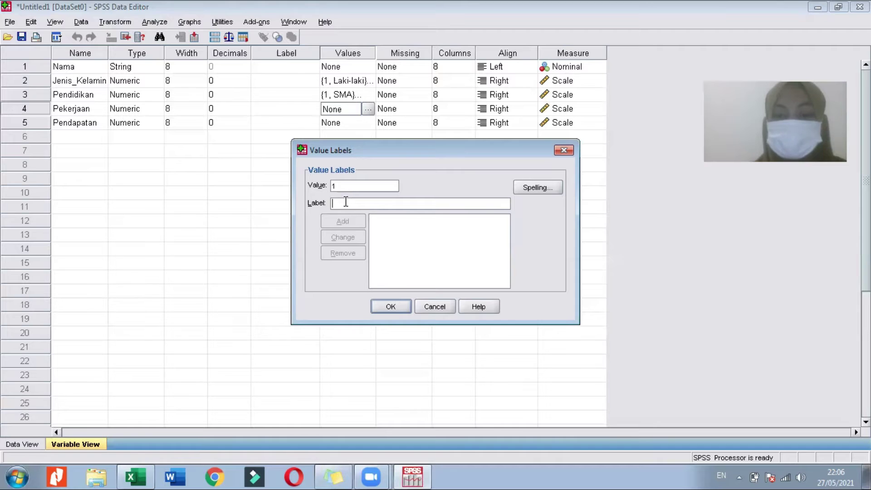
text(dOSEN)
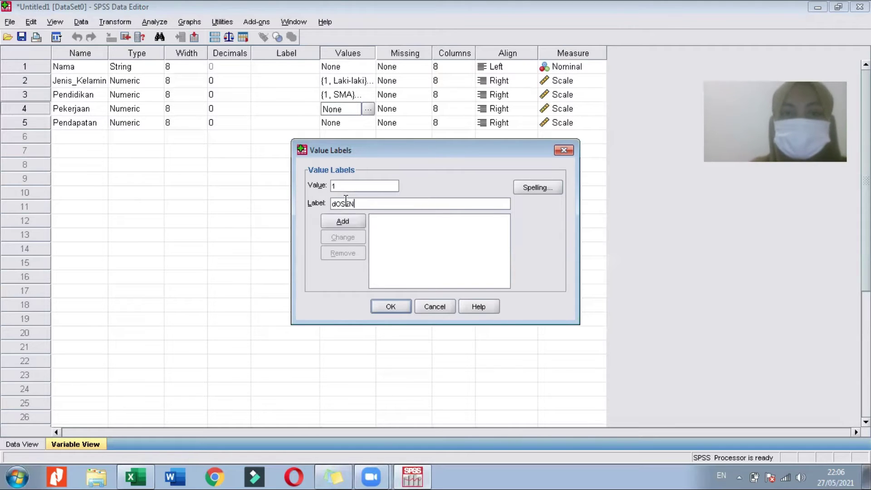
key(BackSpace)
key(BackSpace)
key(BackSpace)
key(BackSpace)
key(BackSpace)
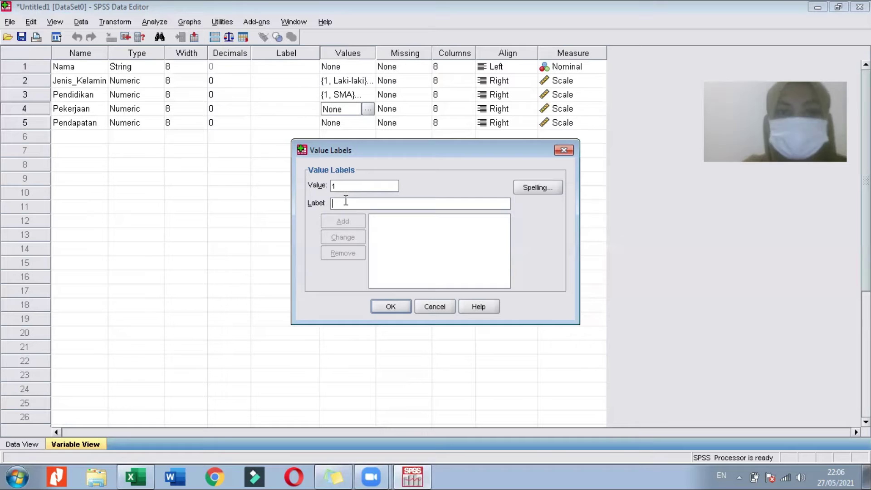
text(d)
key(BackSpace)
Label the value 1 of Pekerjaan as Dosen and add it to the list
text(D)
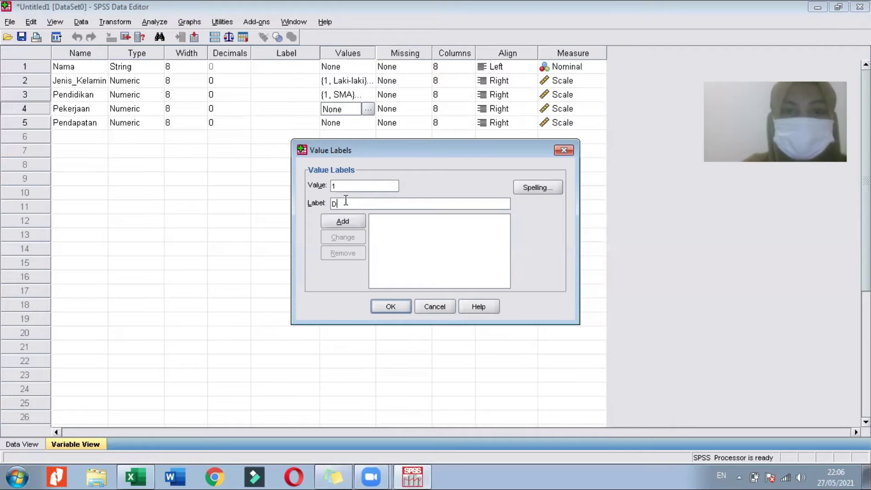
text(osen)
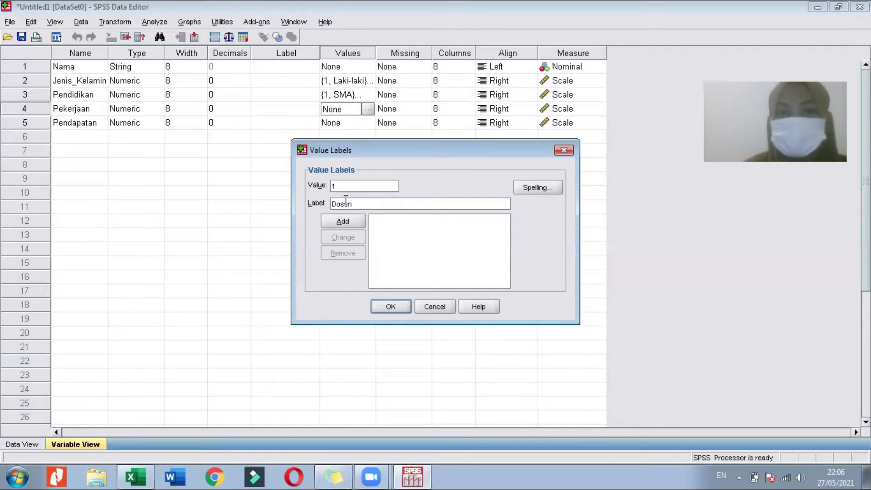
click(333, 219)
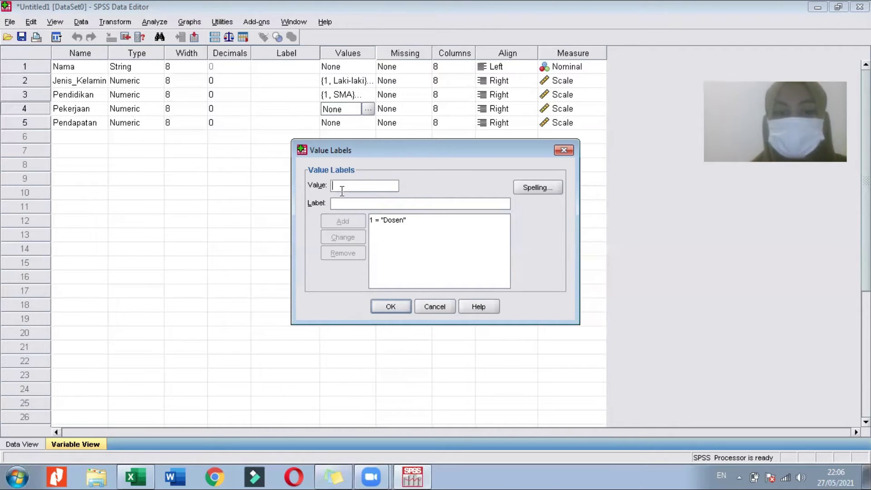
Add the value 2 labelled Polisi and the value 3 labelled Guru for Pekerjaan
text(2)
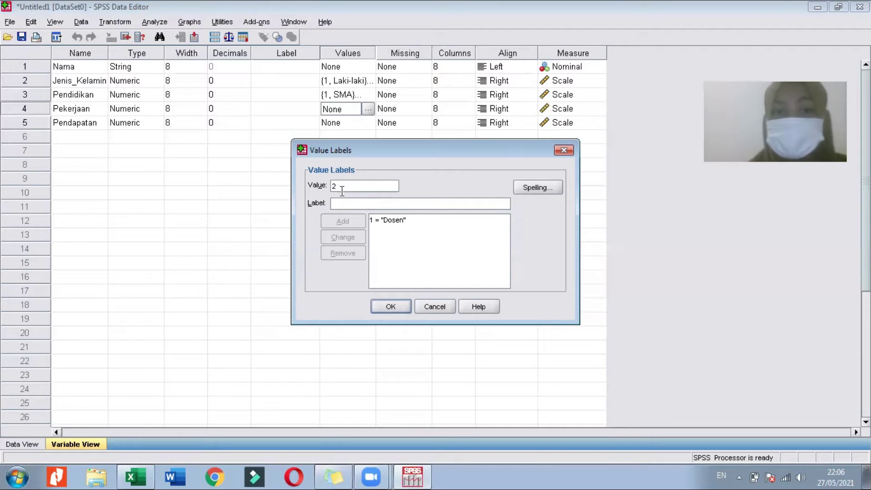
click(346, 203)
text(P)
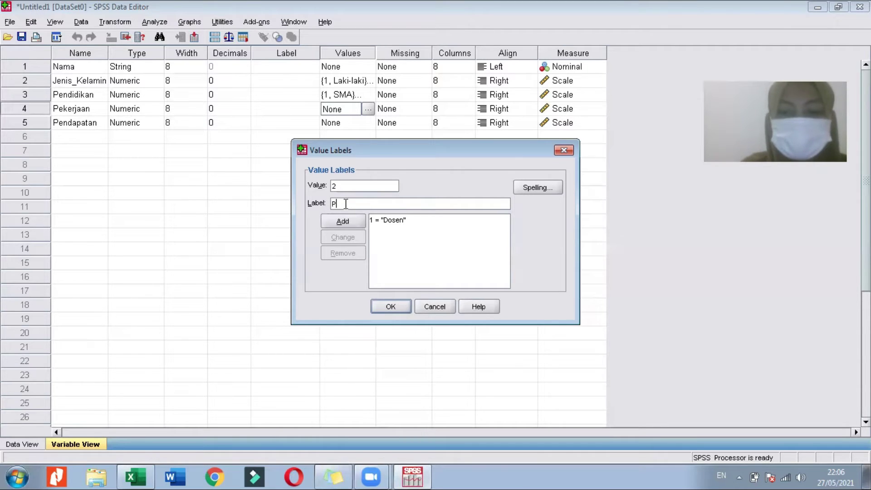
text(olisi)
click(339, 220)
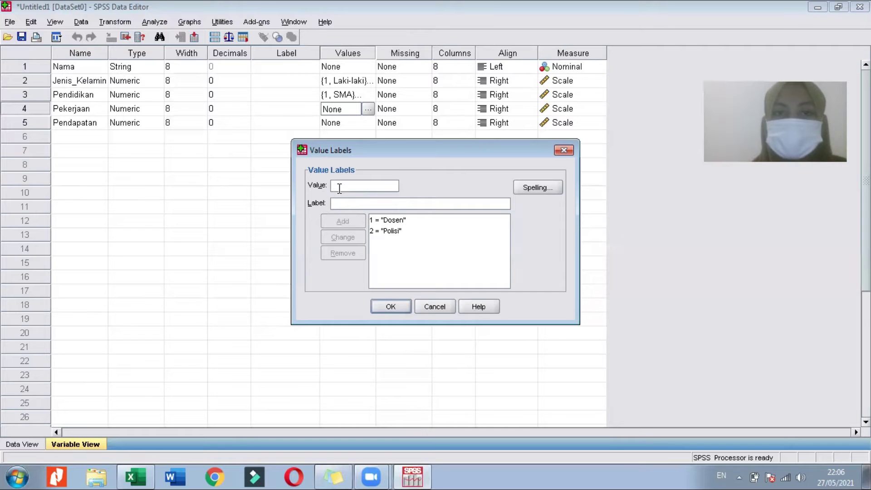
text(3)
click(344, 203)
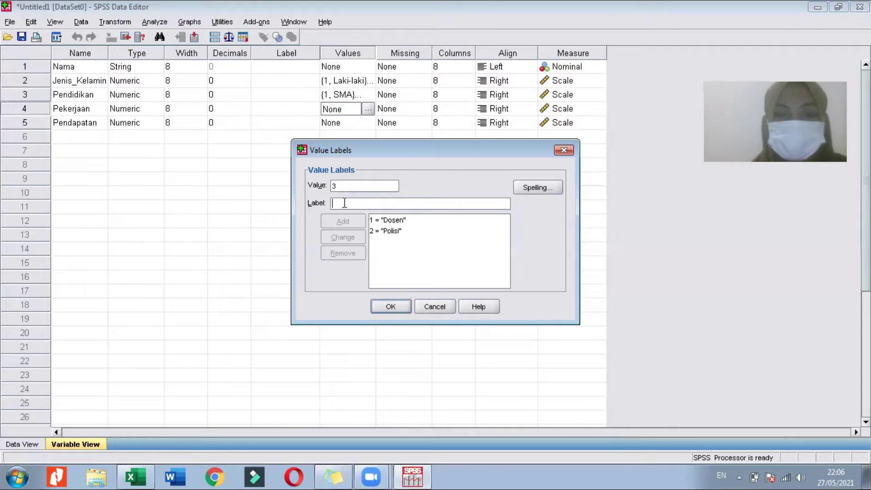
text(Guru)
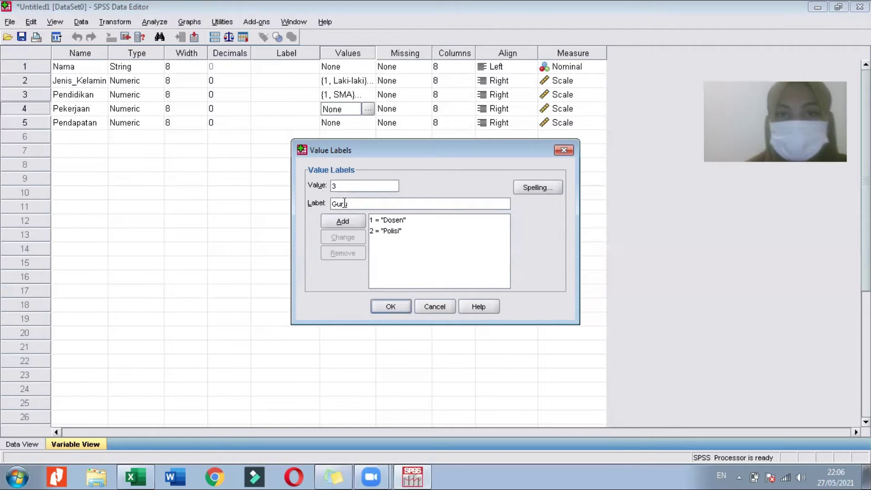
click(344, 221)
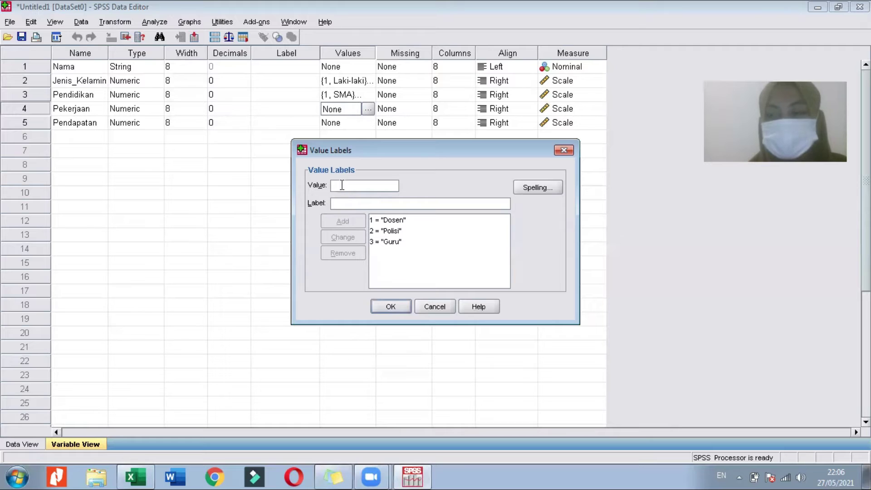
Add the value 4 with the label Wiraswasta for Pekerjaan and apply its value labels
click(342, 185)
text(4)
click(345, 204)
text(Wiras)
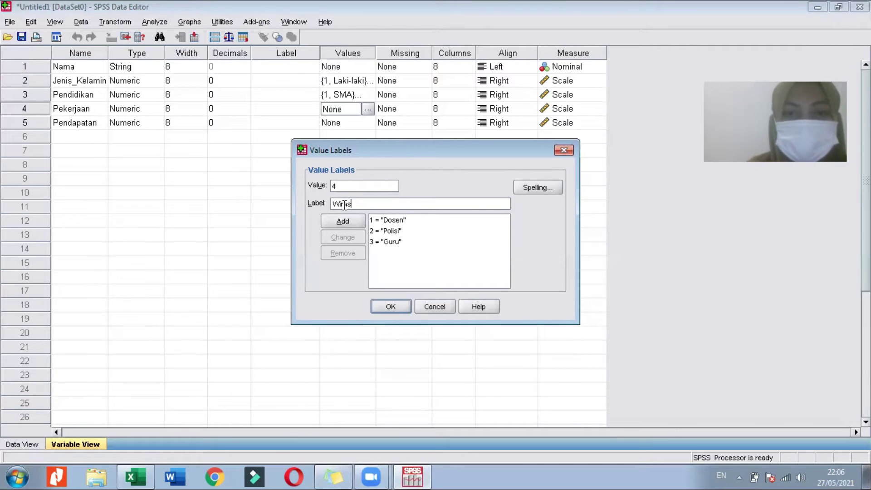
text(wasta)
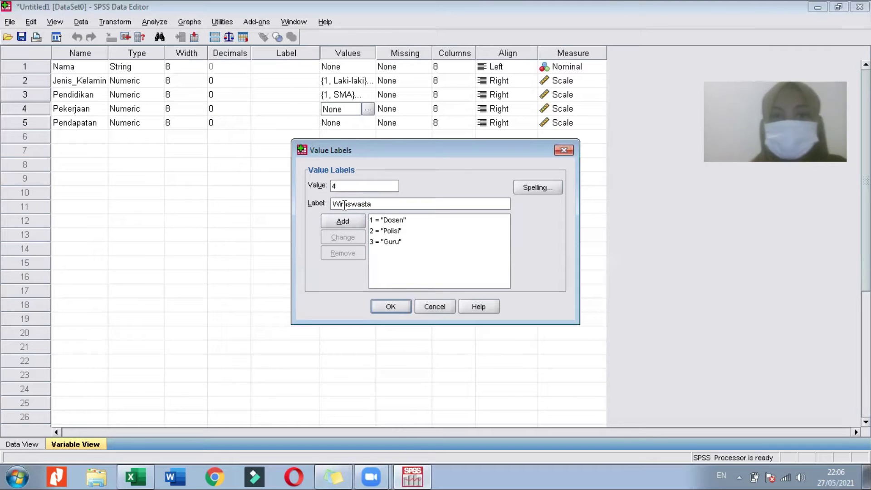
click(352, 219)
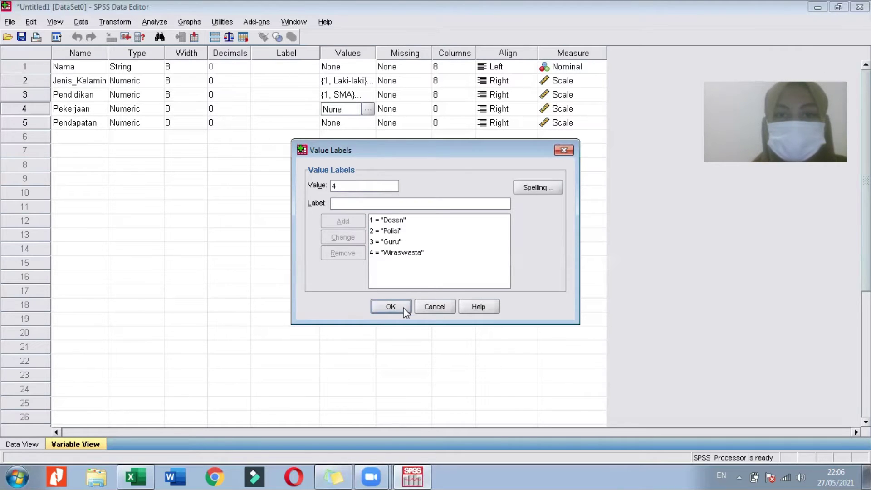
click(404, 307)
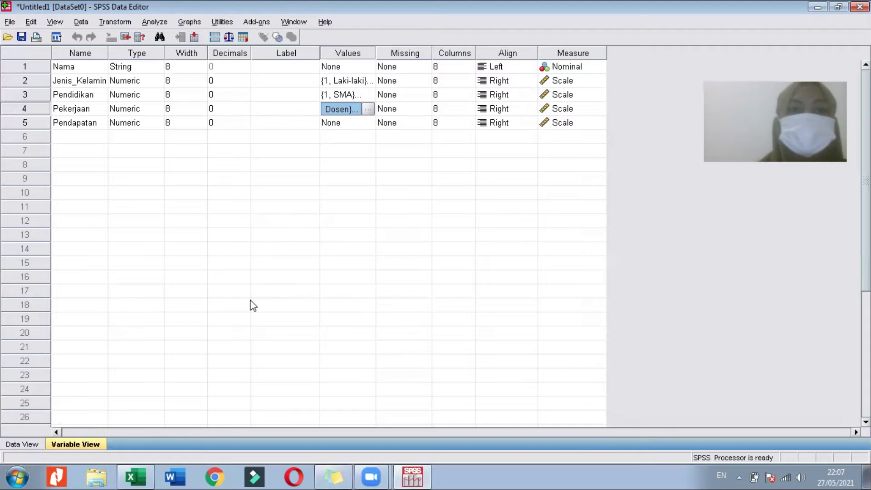
Add a sixth variable named Kel_Pendapatan below Pendapatan
click(78, 139)
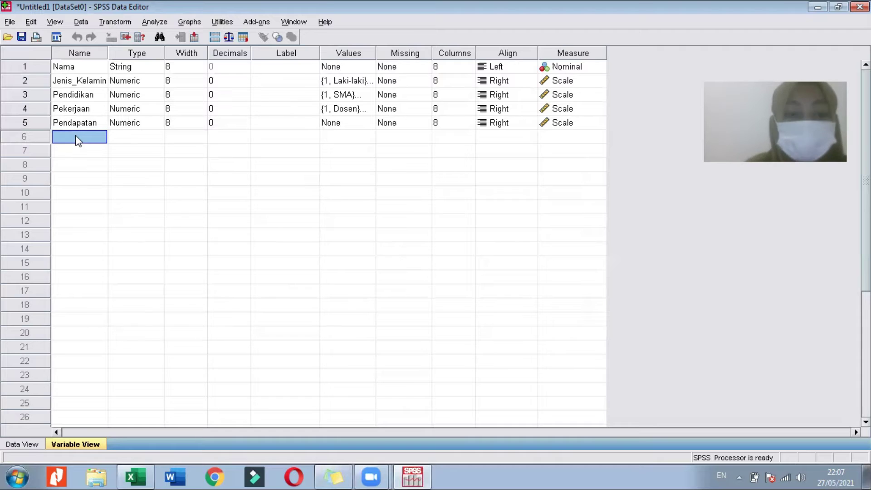
text(Kel)
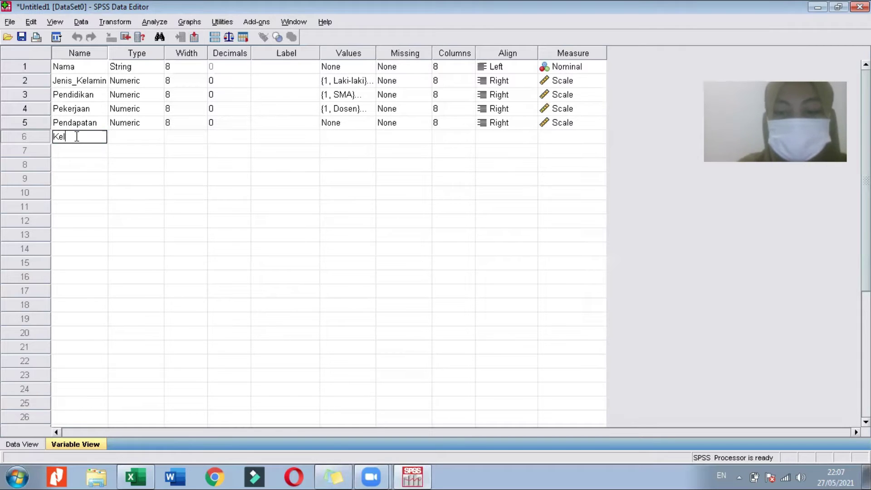
text(_Pendapat)
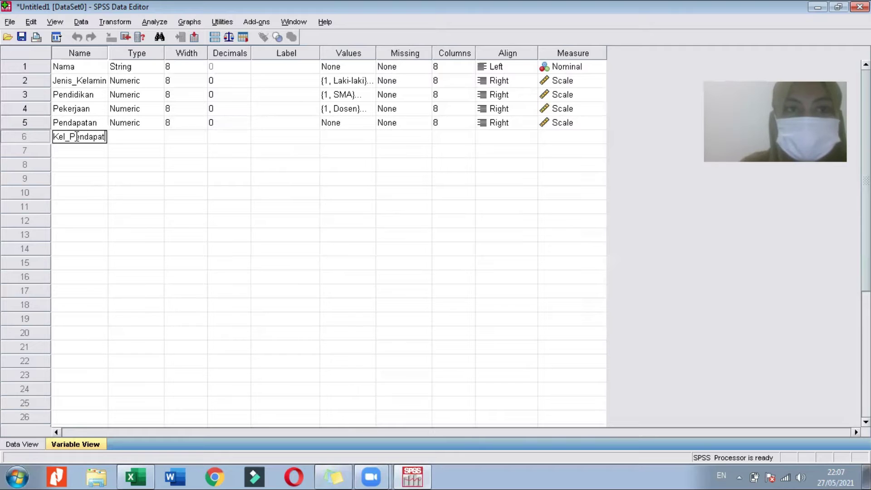
text(n)
key(BackSpace)
text(an)
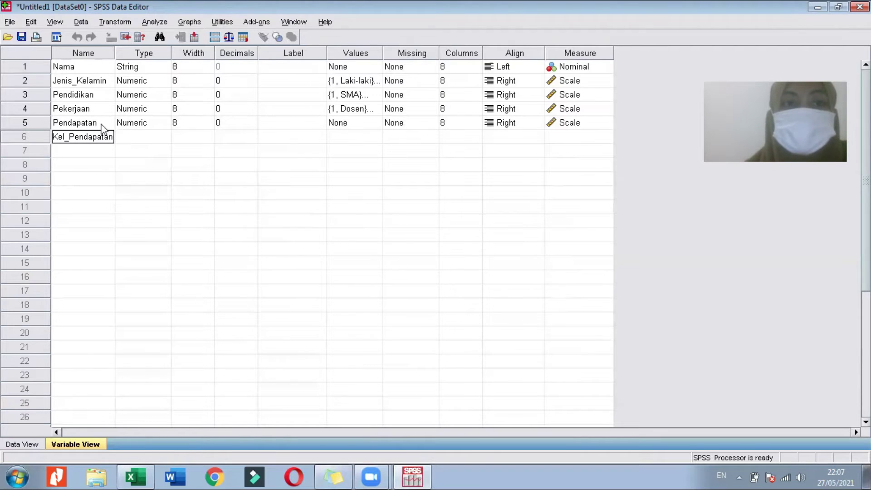
Keep Kel_Pendapatan as a Numeric variable and set its decimals to 0
click(133, 140)
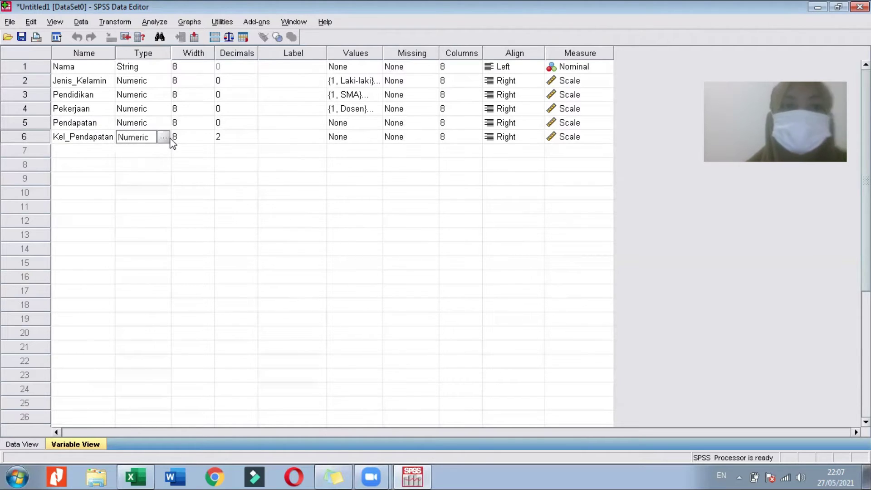
click(229, 141)
click(250, 140)
click(250, 140)
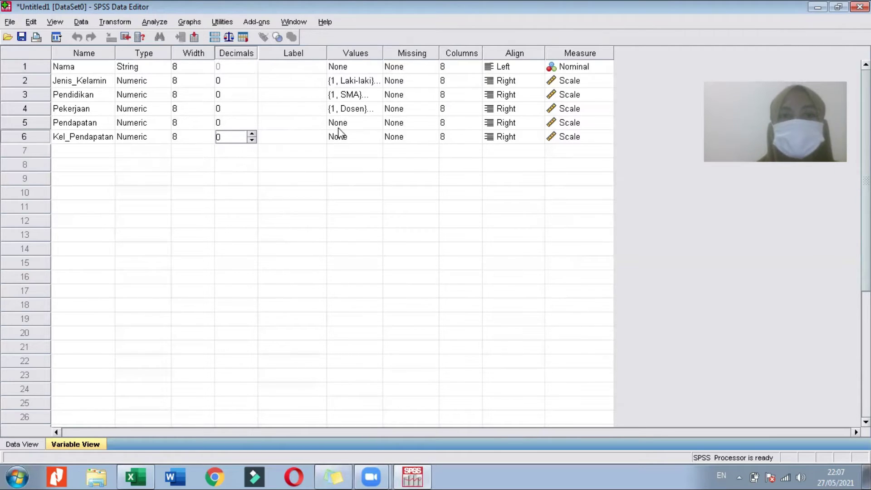
Show the empty data sheet, switch to the DATA workbook in Excel and copy the Nama to Pendapatan entries in A2:E16
click(33, 445)
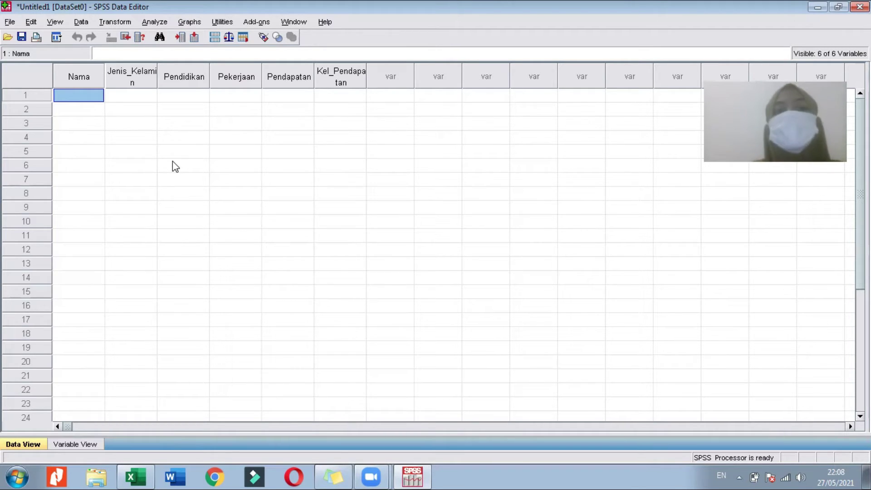
click(133, 475)
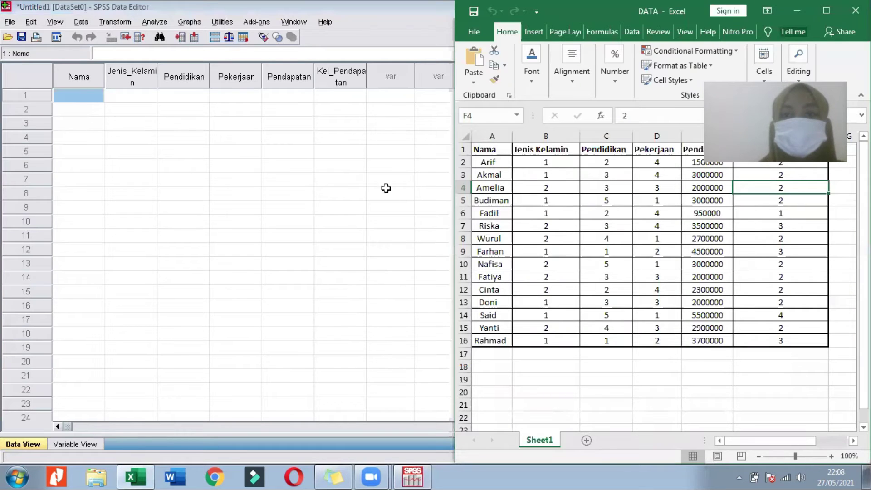
click(490, 163)
drag(490, 164, 710, 338)
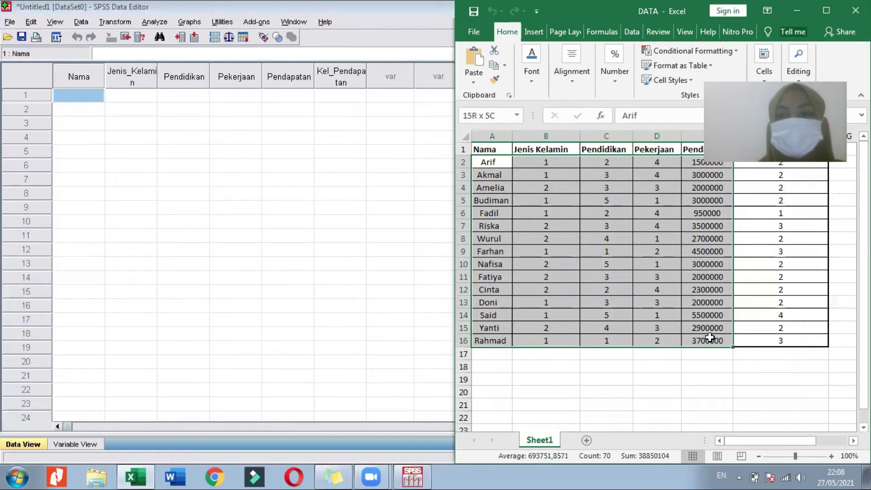
right_click(641, 251)
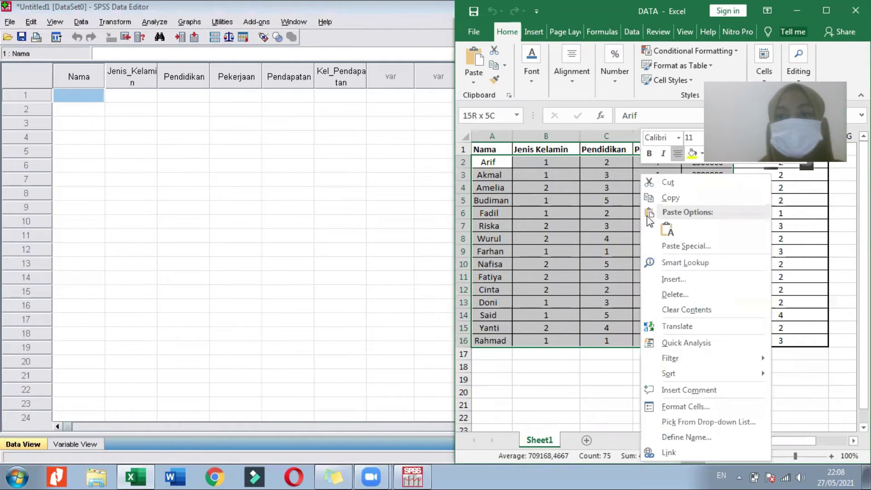
click(663, 197)
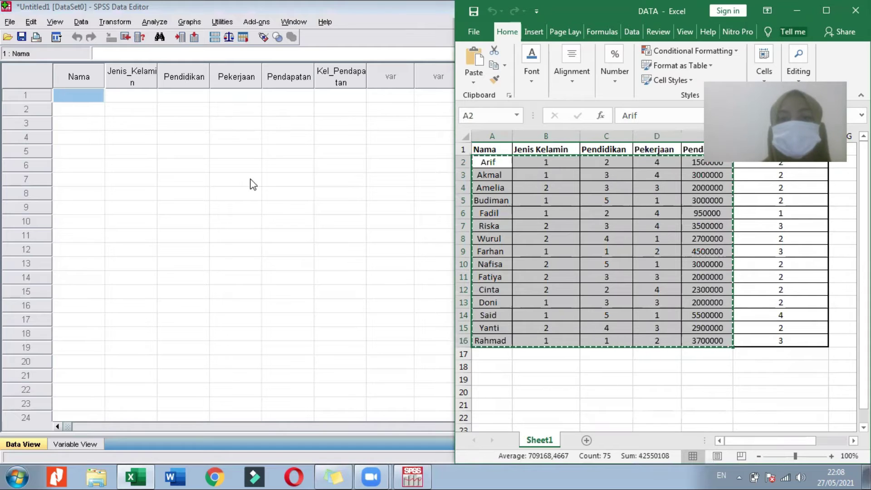
Return to SPSS and paste the copied respondent data starting at the first Nama cell
click(798, 10)
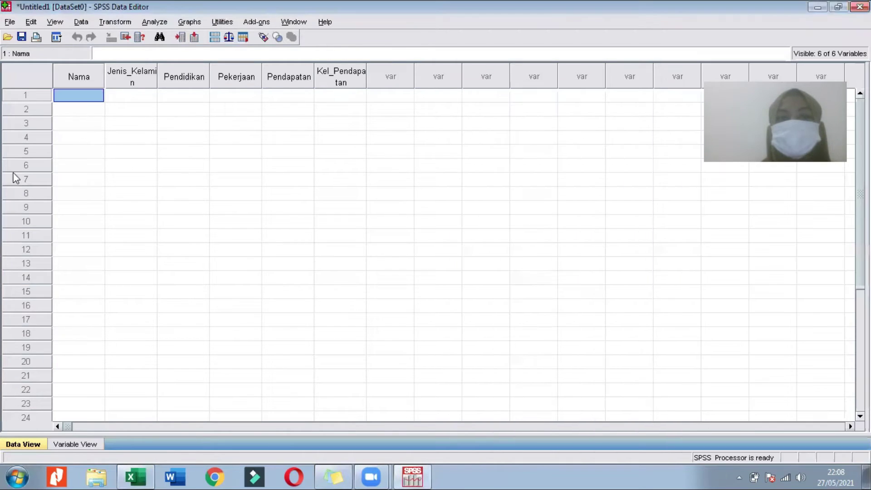
right_click(84, 95)
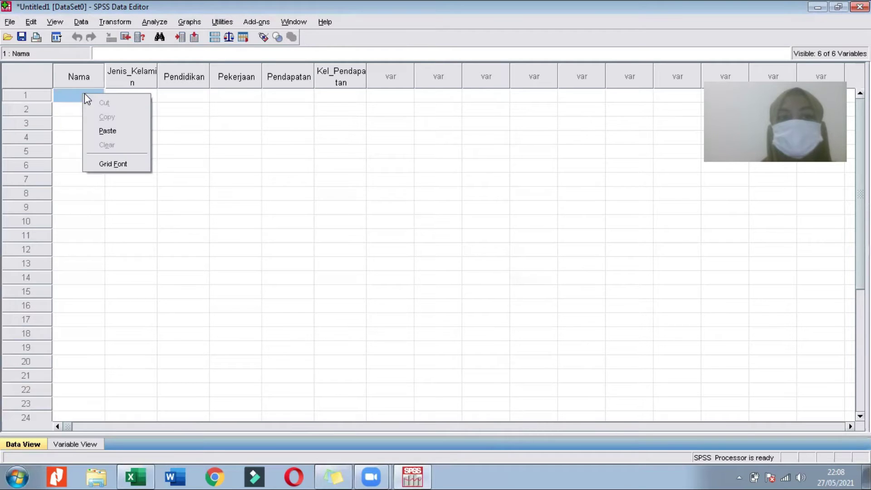
click(110, 130)
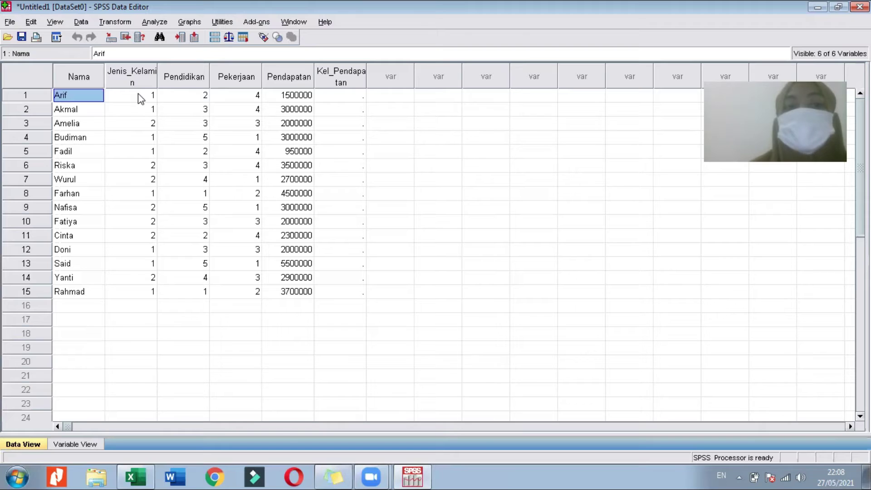
Display the value labels in the data sheet and switch back to the numeric codes
click(264, 39)
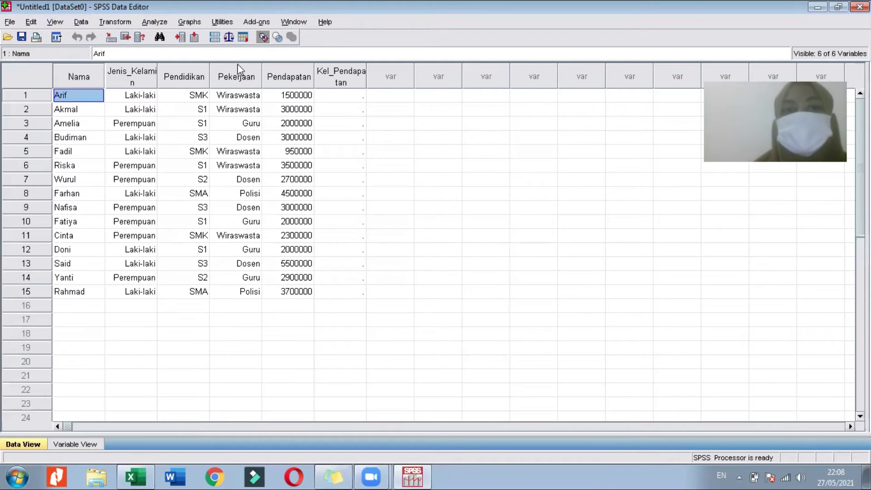
click(263, 38)
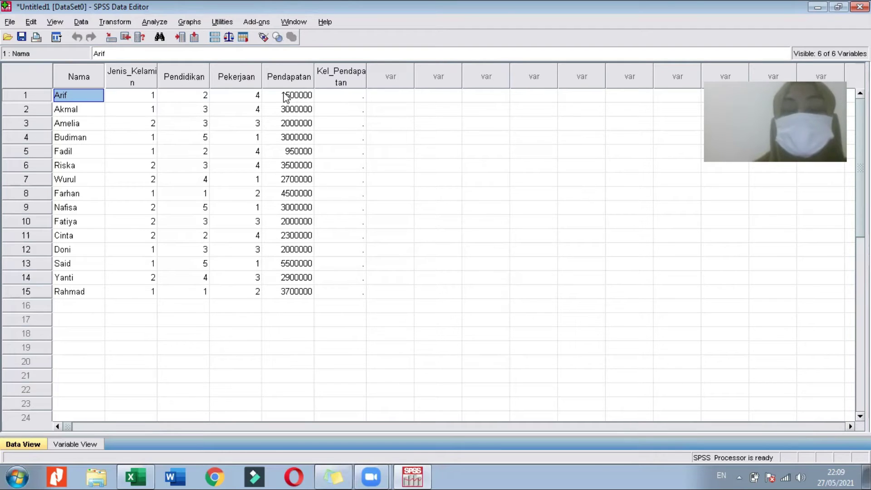
Open the value labels of Kel_Pendapatan and add the value 1 with the label <=1.000.000
click(66, 445)
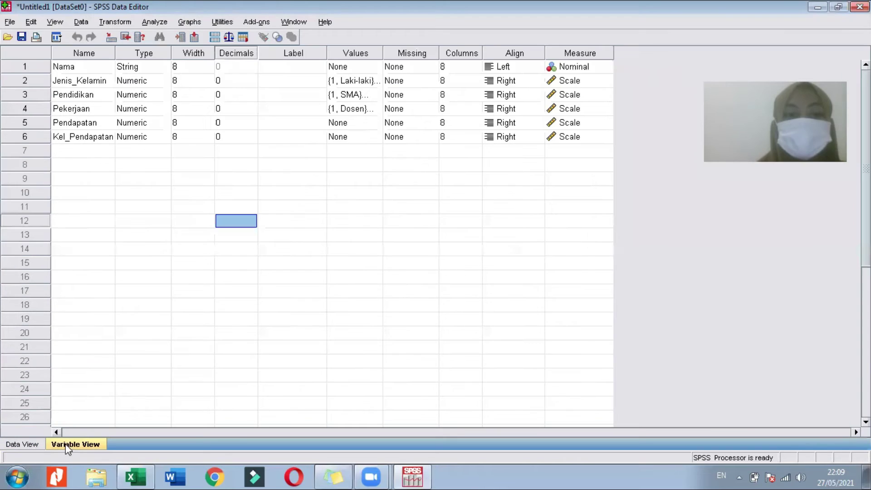
click(368, 137)
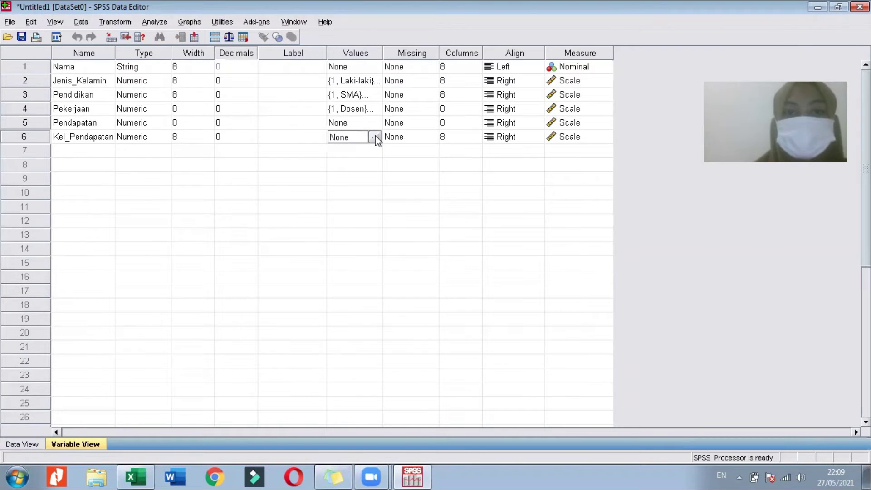
click(375, 136)
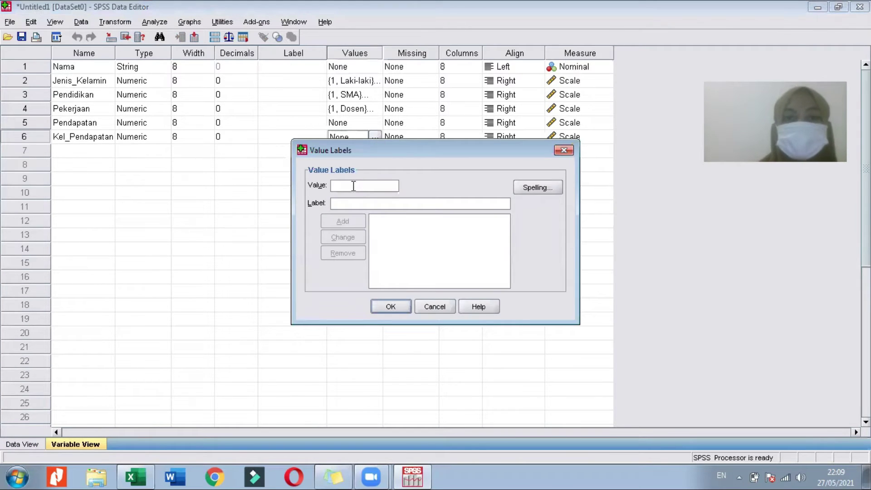
text(1)
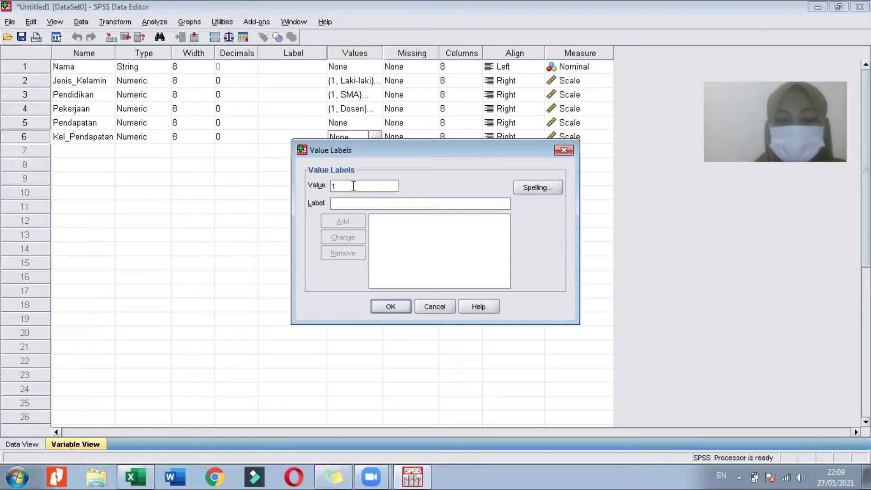
click(350, 204)
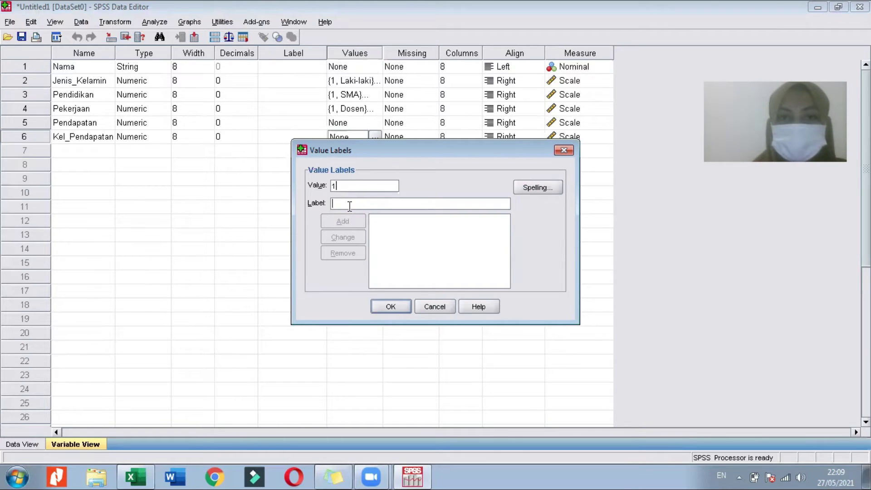
text(<=)
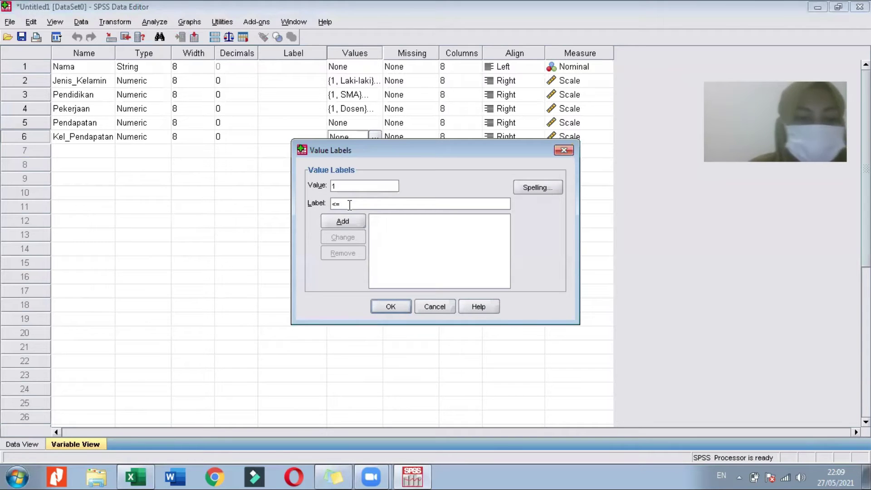
text(1)
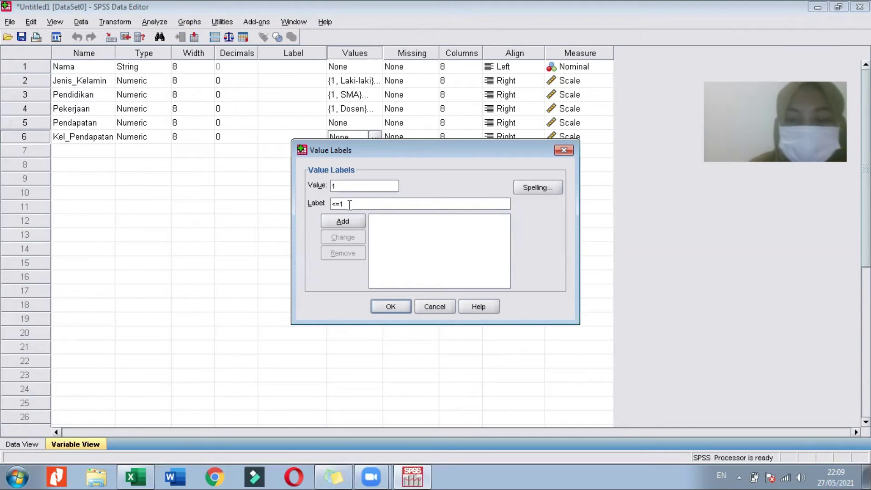
text(.000.000)
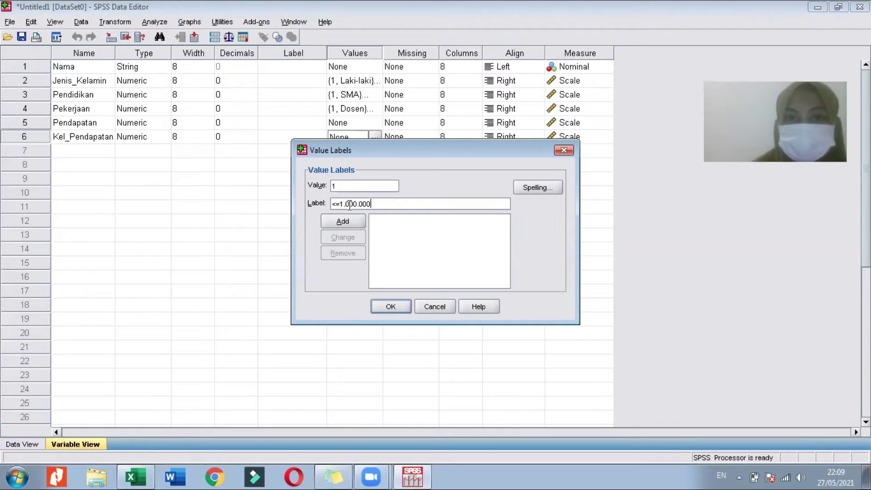
click(341, 221)
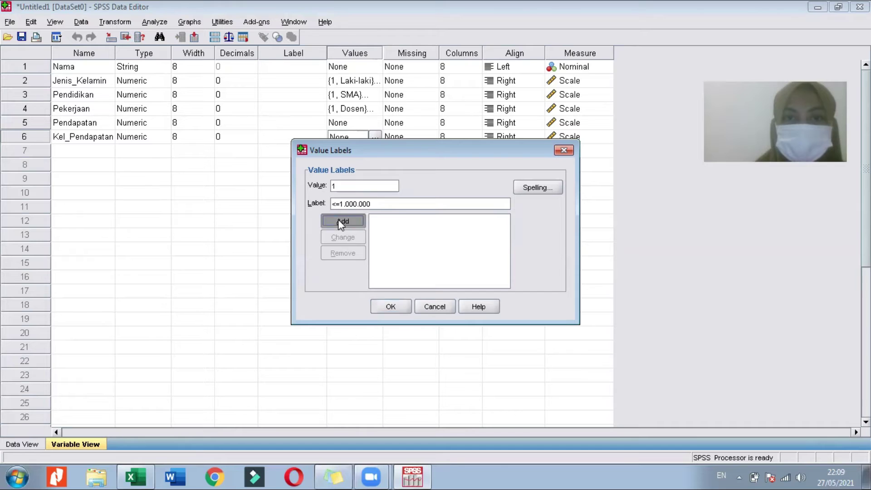
Add the value 2 with the label 1.100.000-3.000.000 for Kel_Pendapatan
text(2)
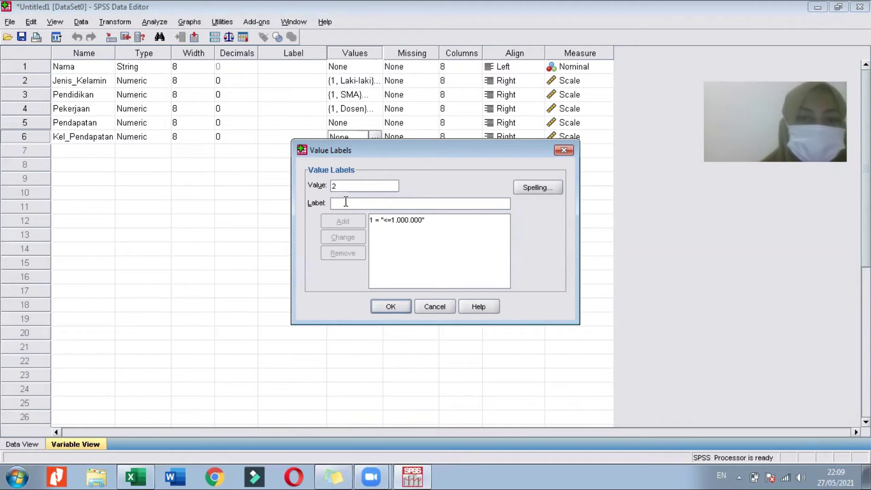
text(1)
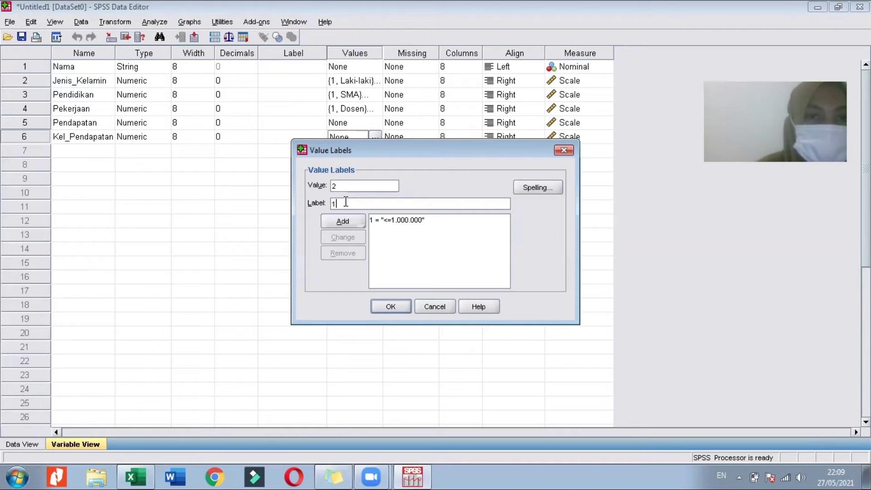
text(.)
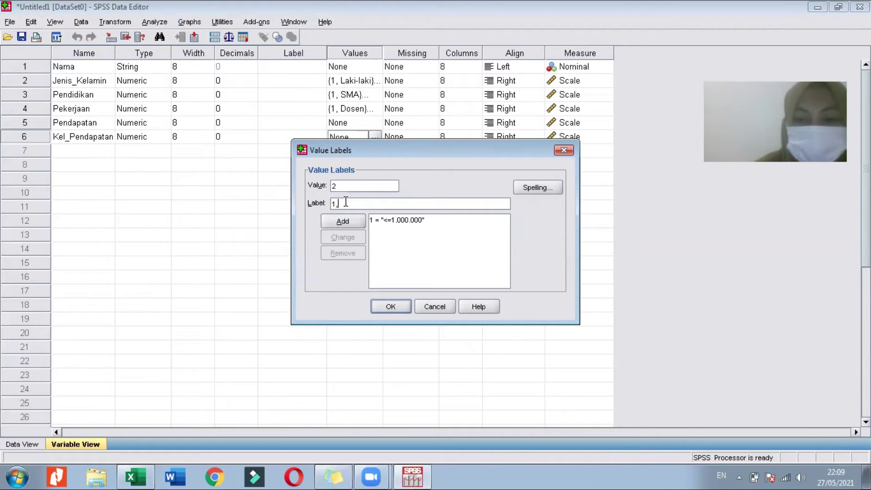
text(10)
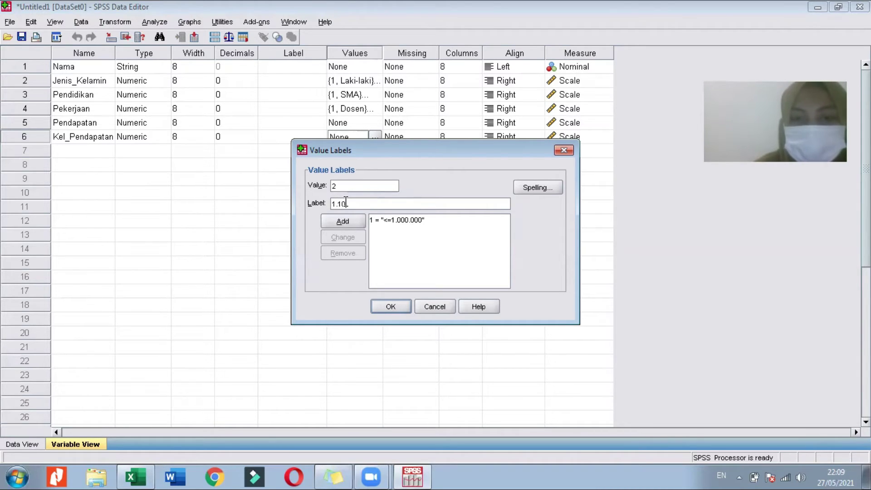
text(0.000)
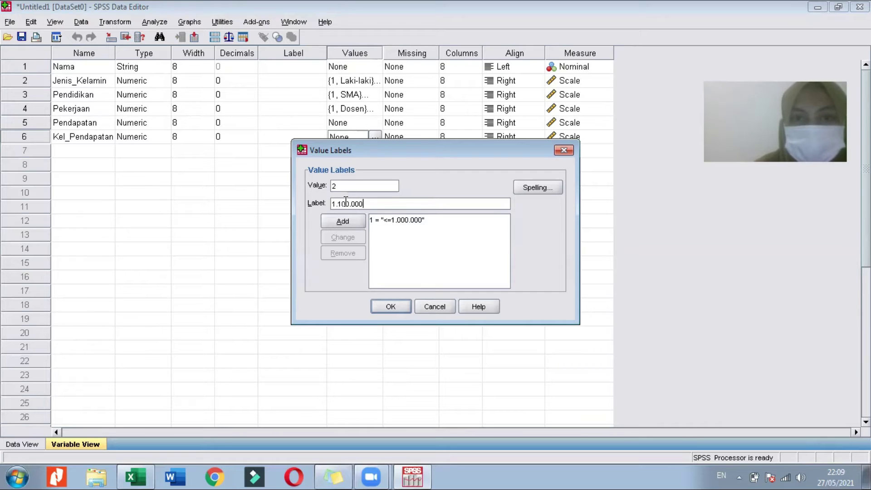
text(-3.00)
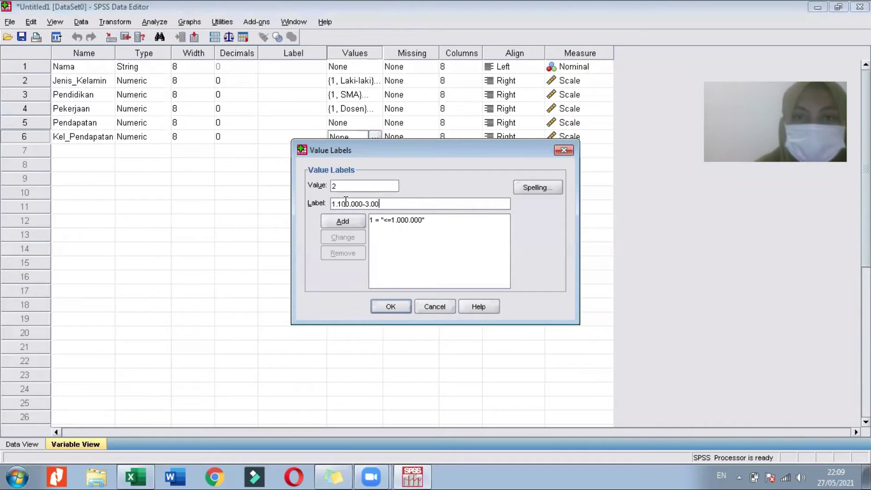
text(0.000)
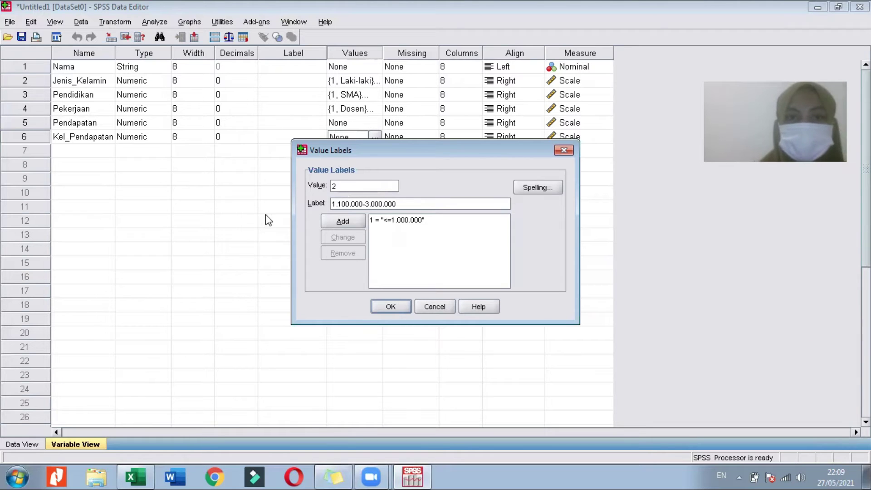
click(328, 218)
Add the value 3 with the label 3.100.000-4.500.000 for Kel_Pendapatan
click(340, 189)
text(3)
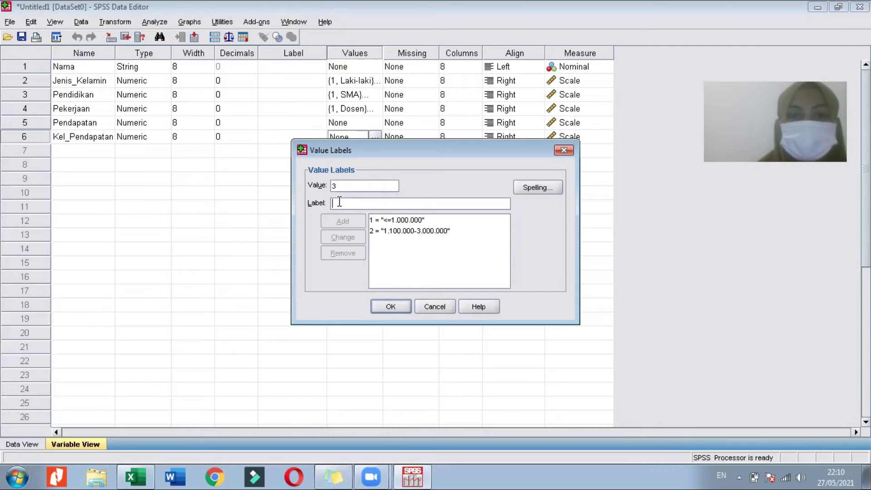
click(340, 202)
text(3.100.000)
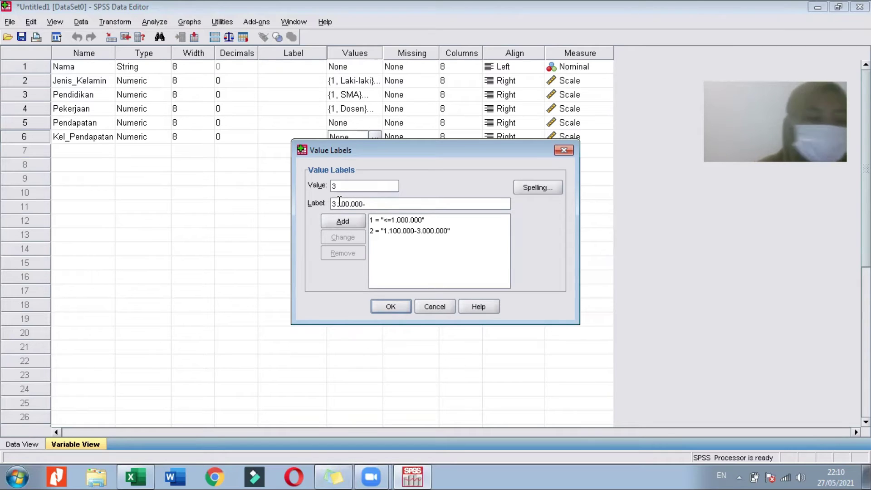
text(-4.)
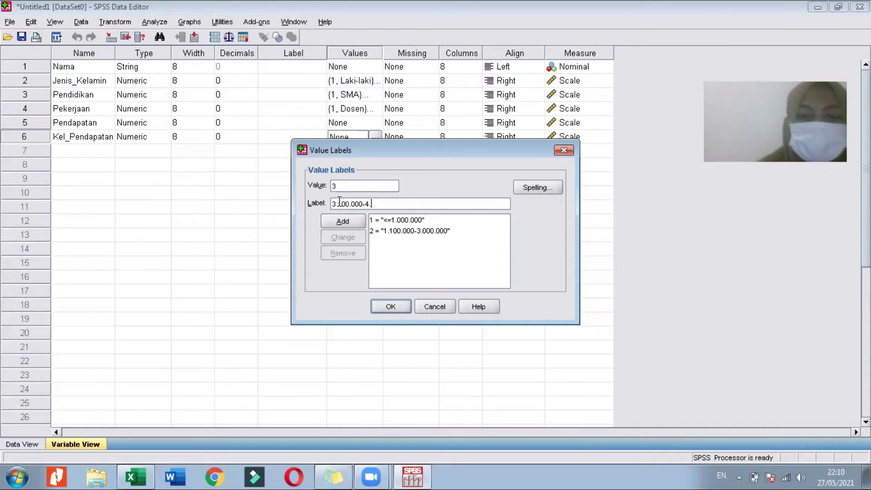
text(500.000)
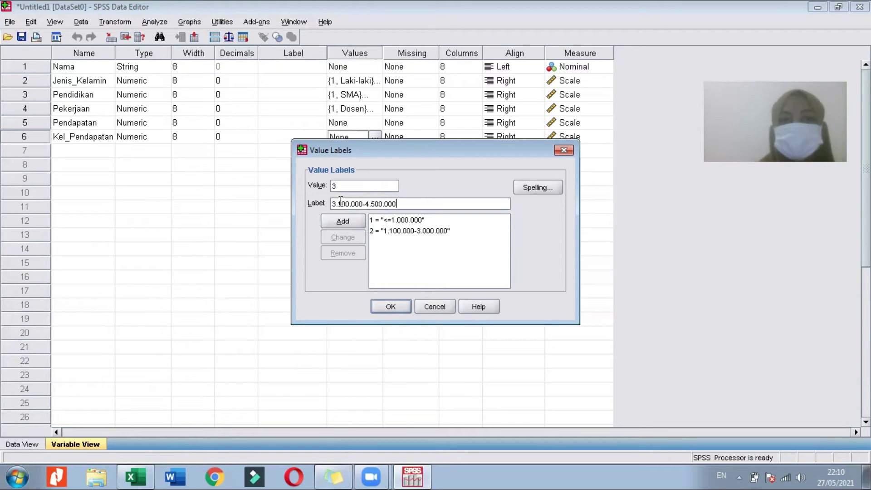
click(348, 218)
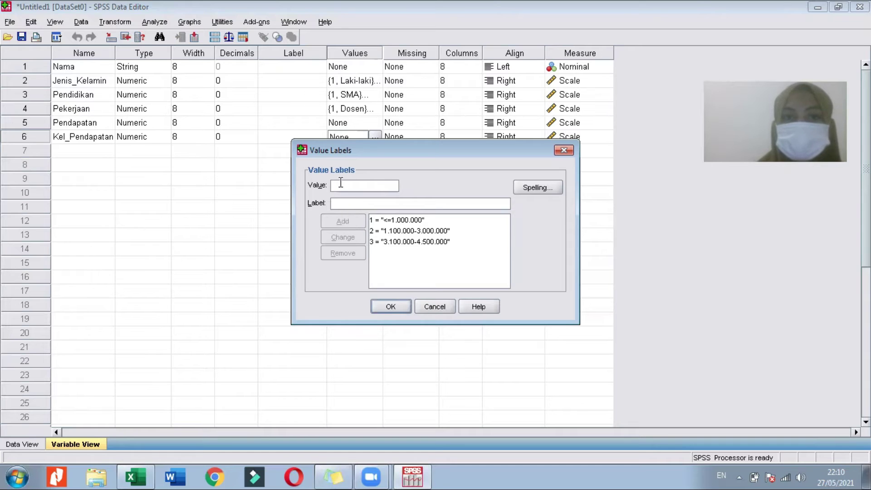
Add the value 4 with the label >=4.600.000 and confirm the value labels of Kel_Pendapatan
text(4)
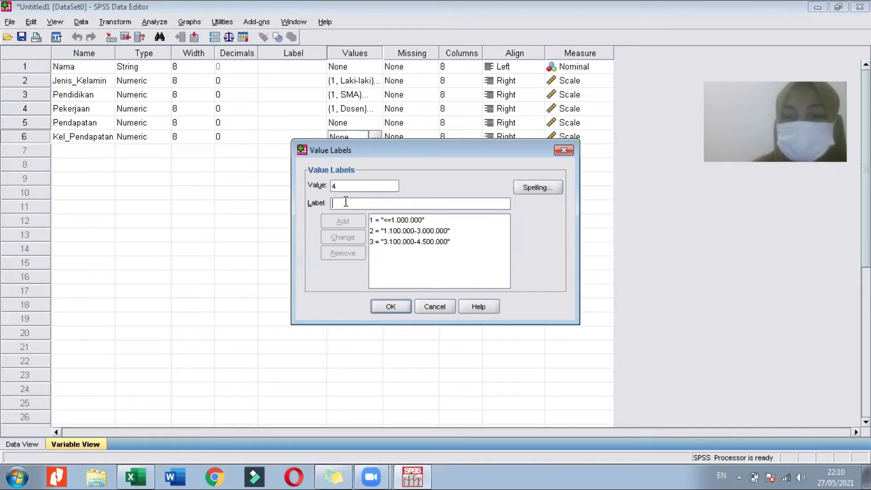
text(>=)
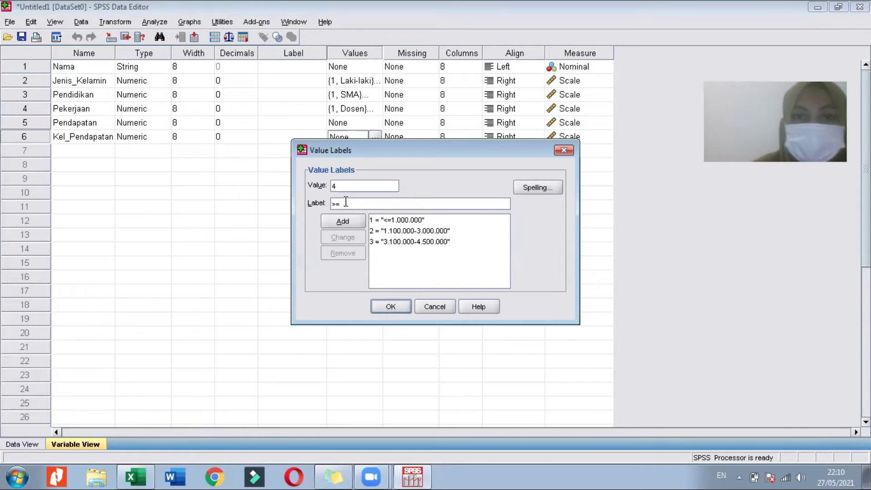
text(4)
text(.500)
text(.000)
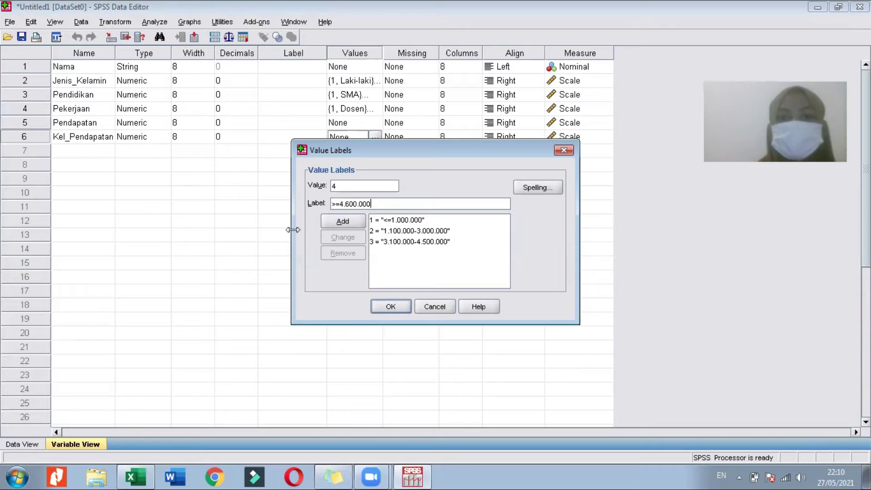
click(335, 221)
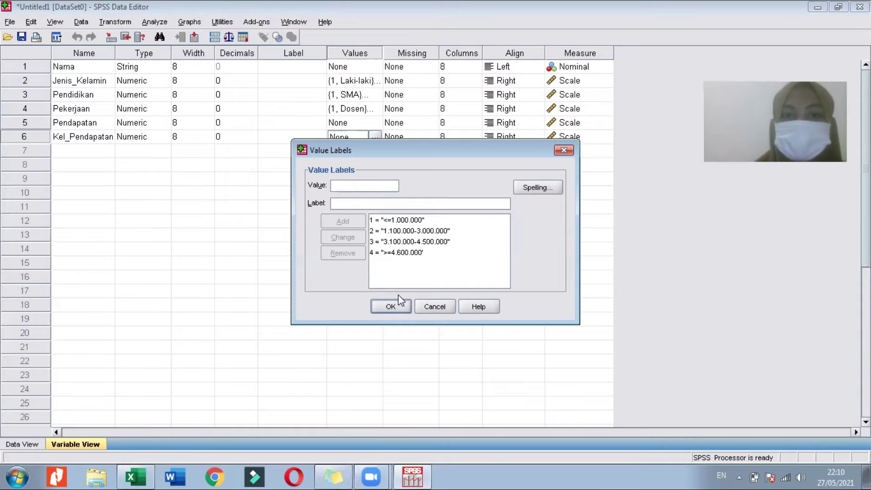
click(391, 306)
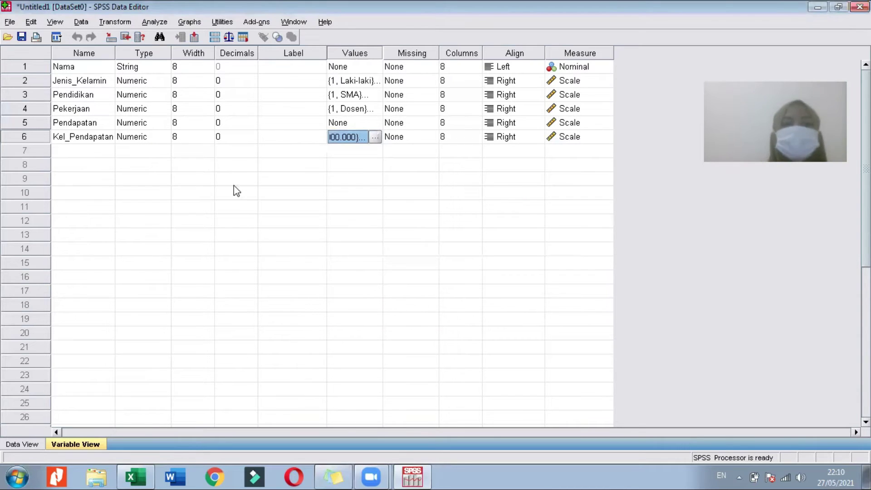
Select the first Kel_Pendapatan cell in the data sheet and copy the Kelompok Pendapatan codes F2:F16 from the Excel workbook
click(18, 442)
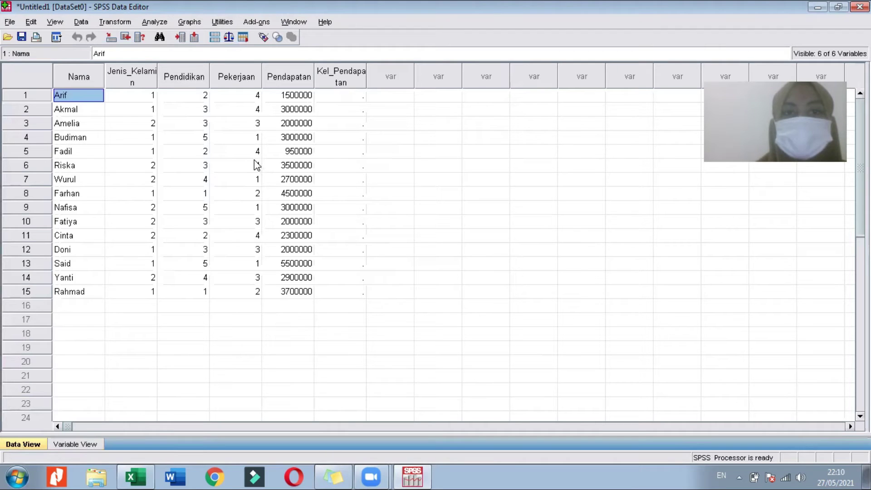
click(329, 101)
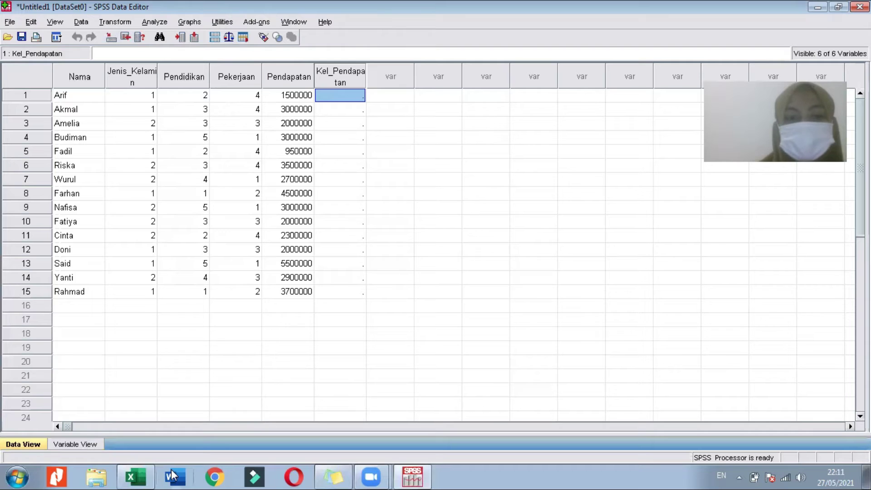
click(136, 476)
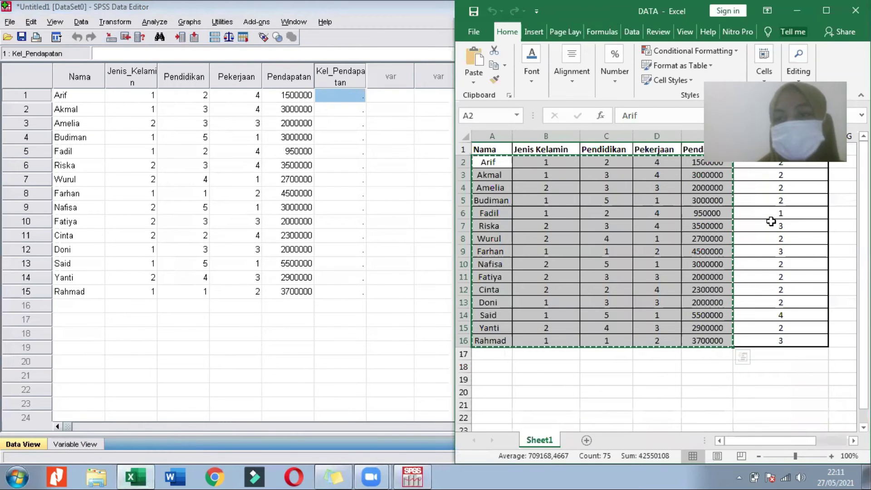
drag(734, 162, 812, 341)
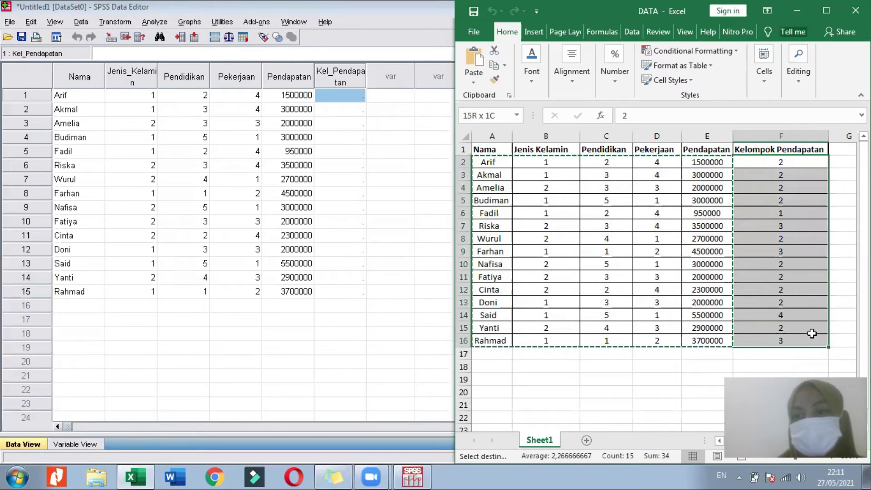
key(ctrl+c)
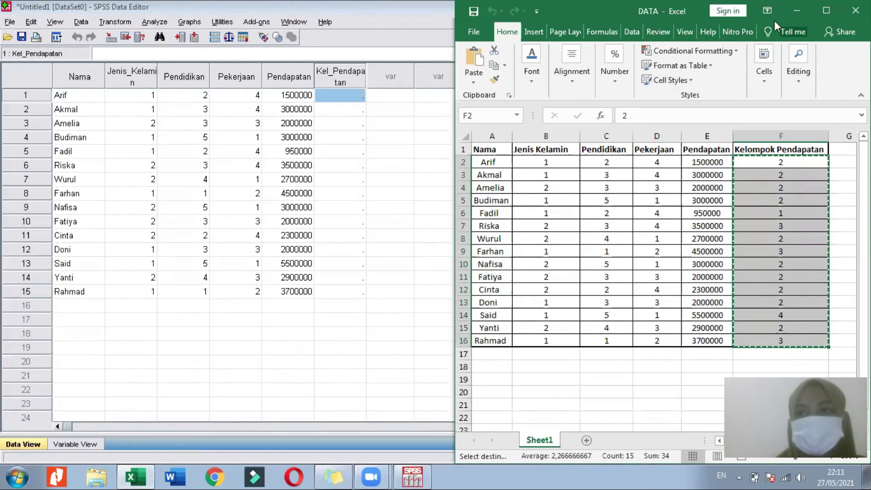
Return to SPSS, paste the copied codes into the Kel_Pendapatan column, and display the value labels briefly before restoring the numeric codes
click(792, 10)
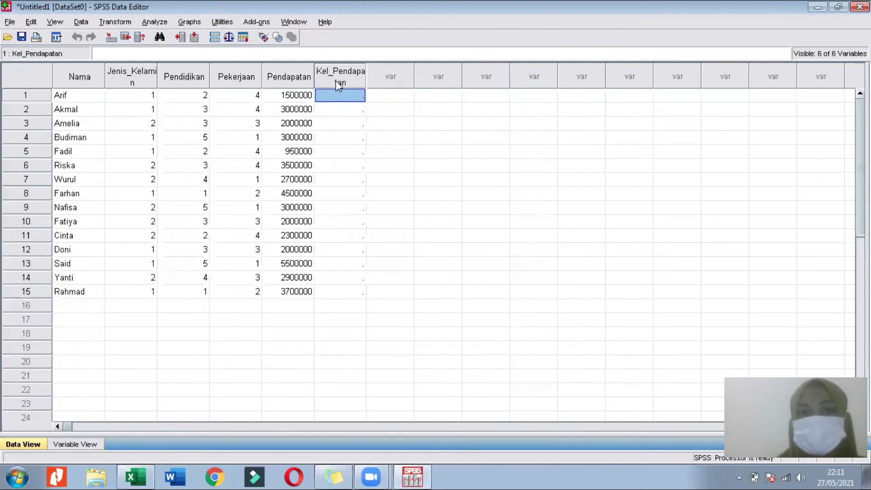
key(ctrl+v)
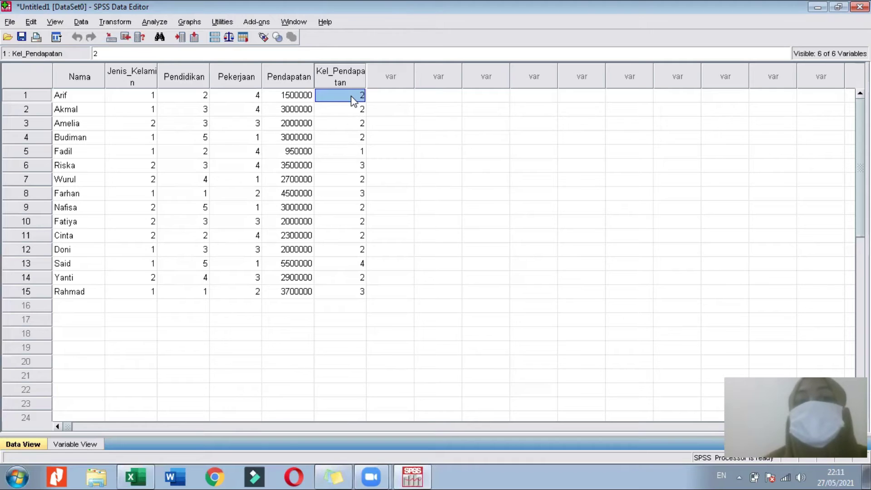
click(263, 39)
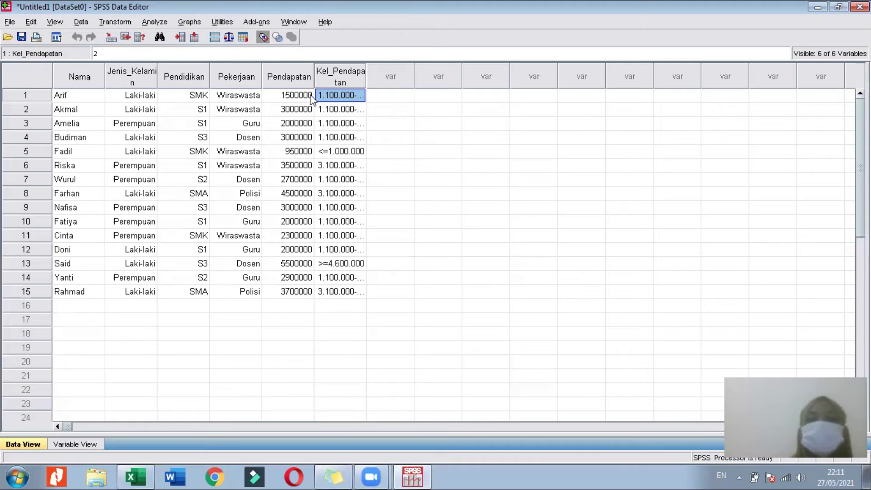
click(264, 38)
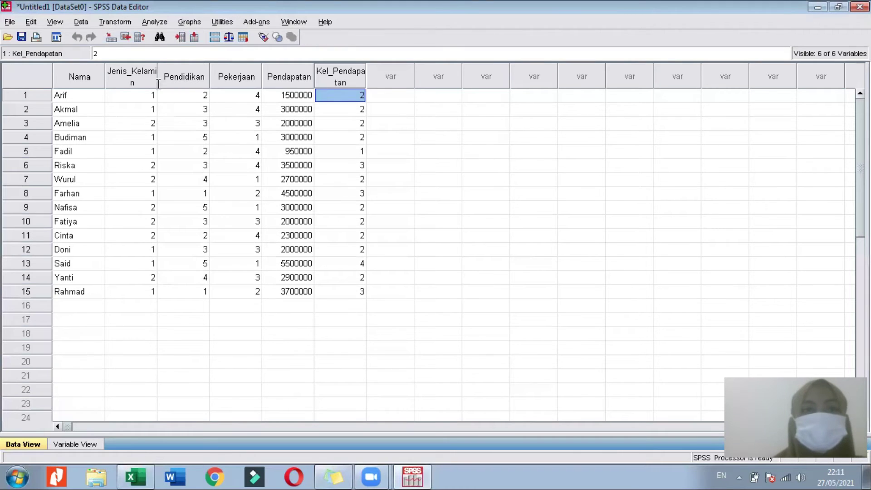
Start a descriptive Frequencies analysis and add Jenis_Kelamin and Pendidikan as its variables
click(163, 24)
mouse_move(176, 59)
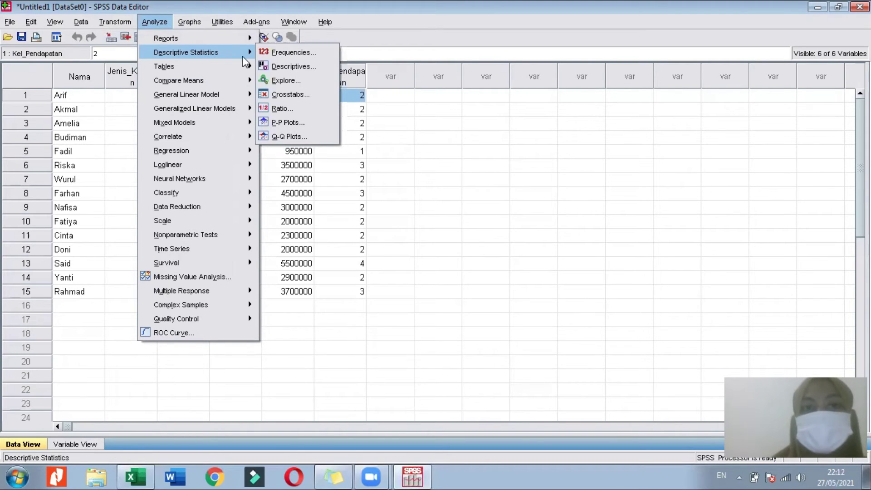
click(267, 52)
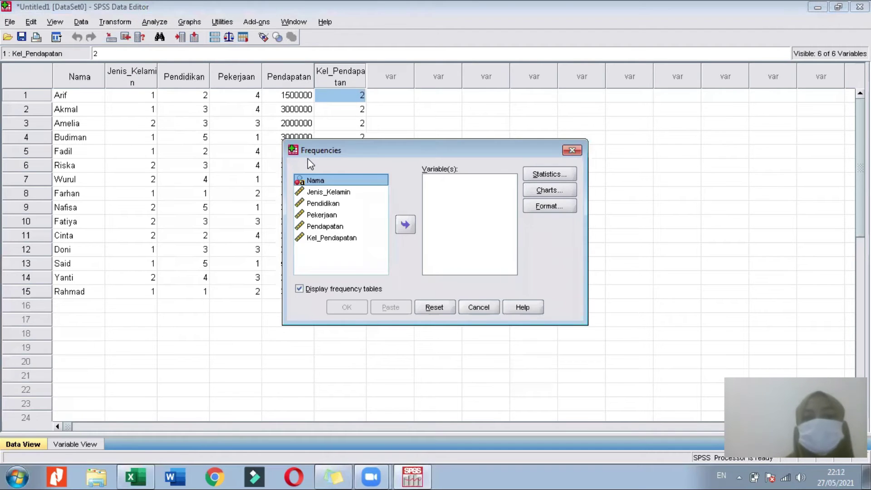
click(322, 192)
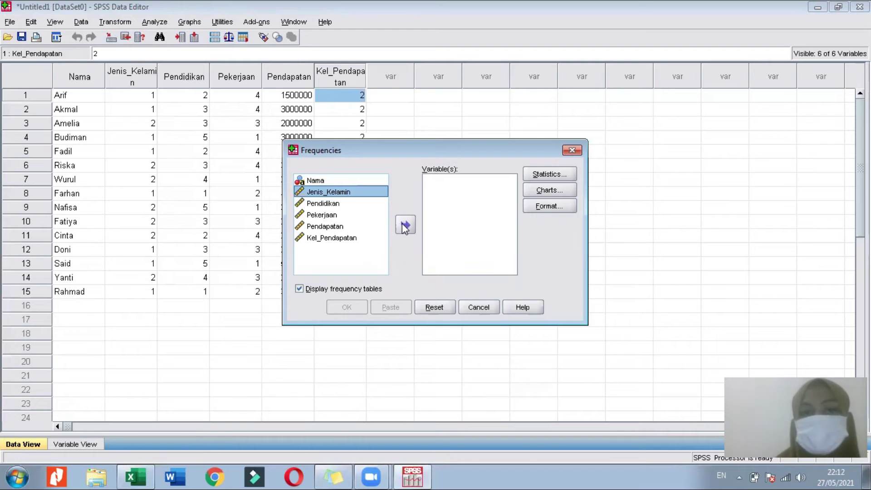
click(405, 226)
click(342, 192)
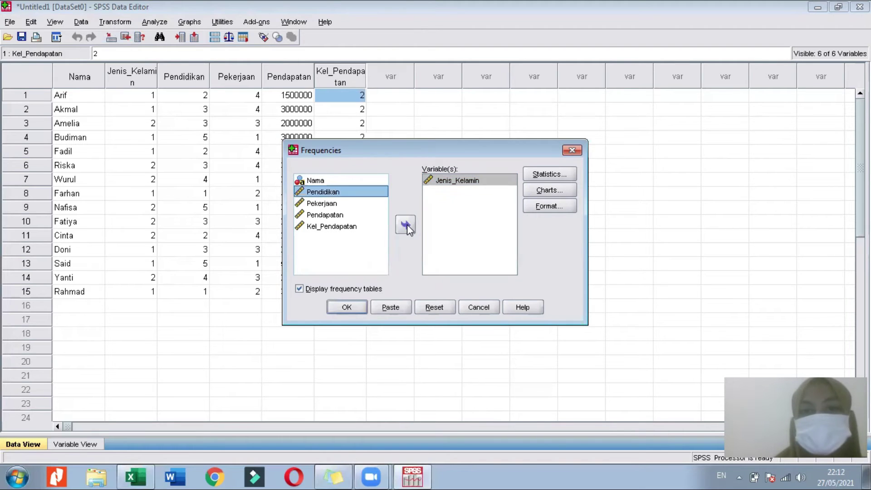
click(406, 225)
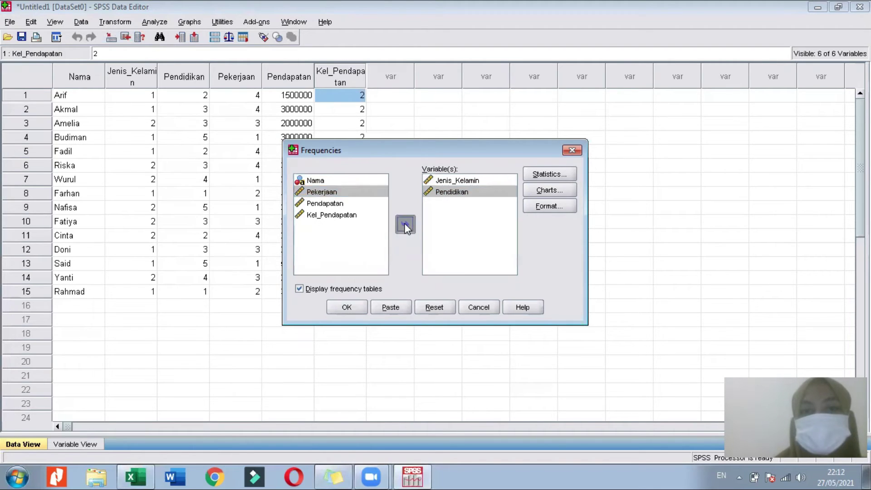
Add Pekerjaan, Pendapatan and Kel_Pendapatan to the analysis variables and run the Frequencies analysis
click(405, 225)
click(336, 193)
click(405, 225)
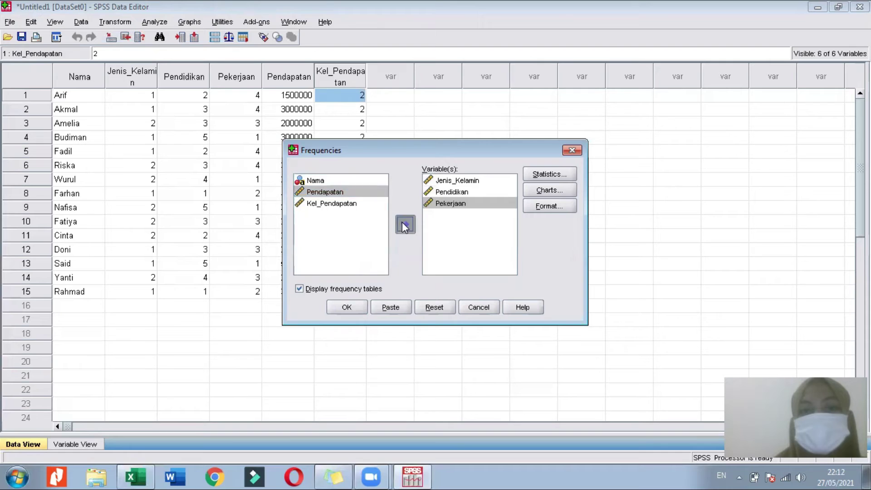
click(348, 193)
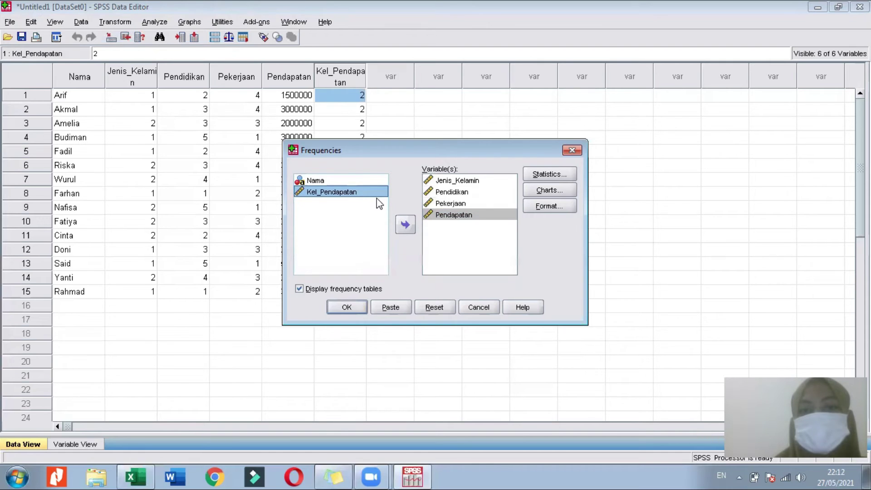
click(406, 225)
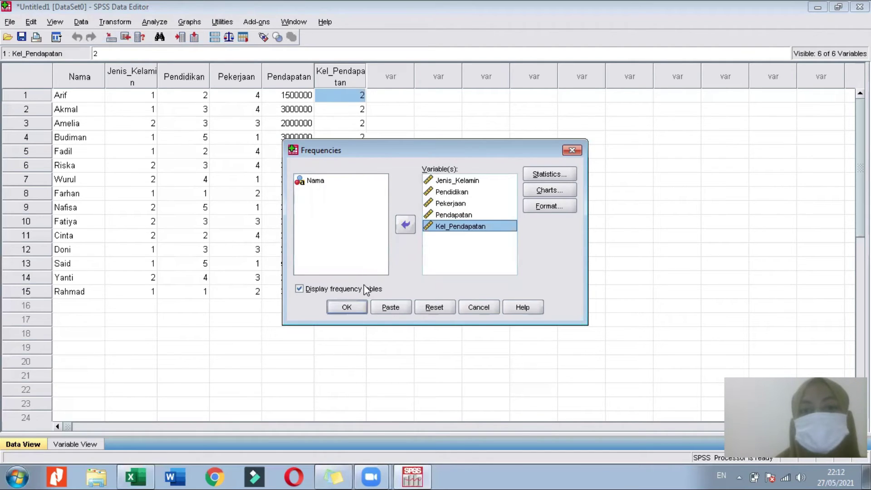
click(347, 308)
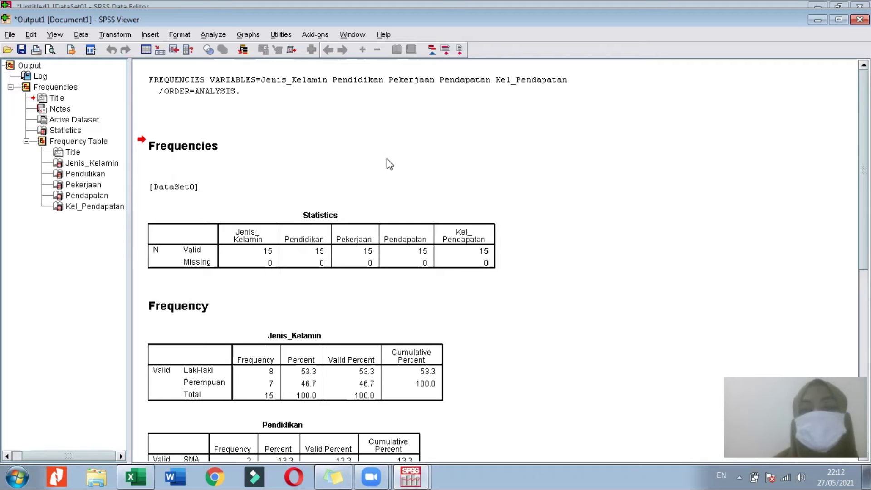
Examine the Statistics and frequency tables in the output viewer, checking them against the respondents in the data sheet
scroll(322, 144, down, 5)
scroll(322, 144, up, 5)
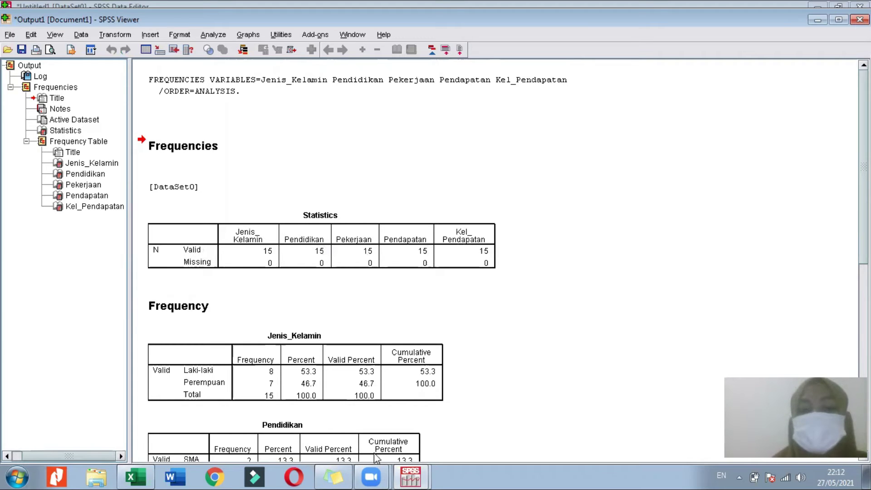
click(409, 475)
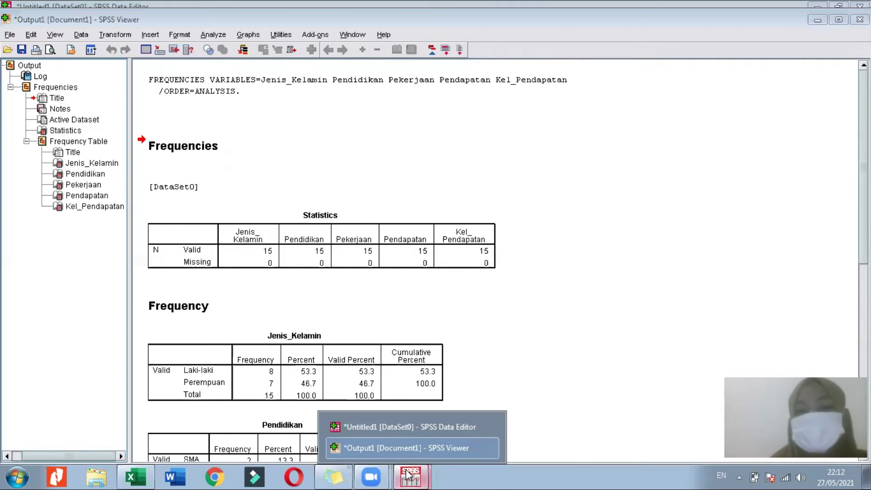
click(411, 474)
click(411, 475)
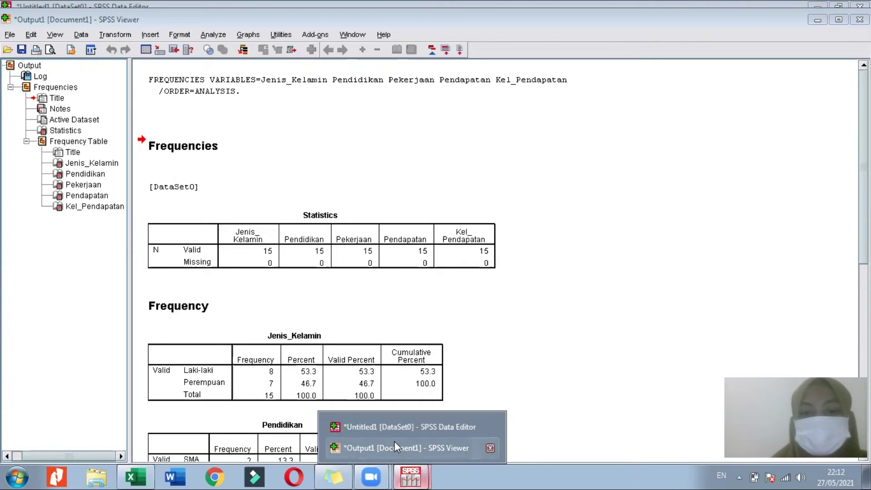
click(383, 422)
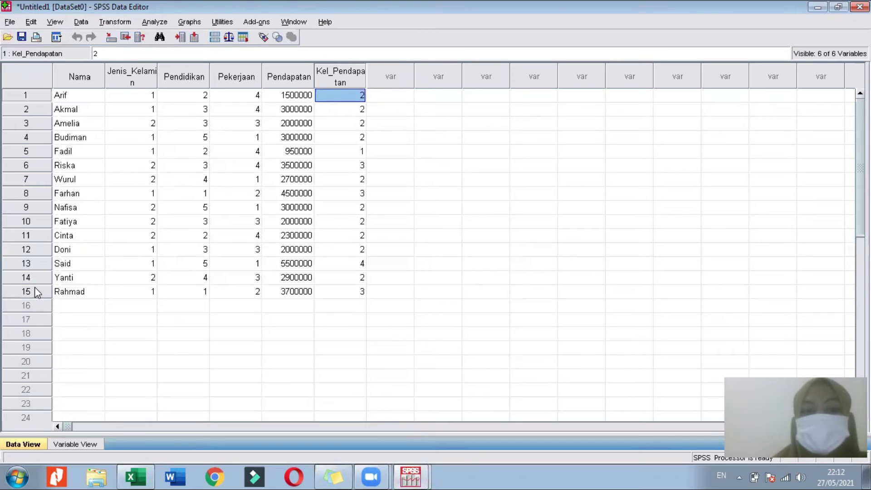
click(411, 476)
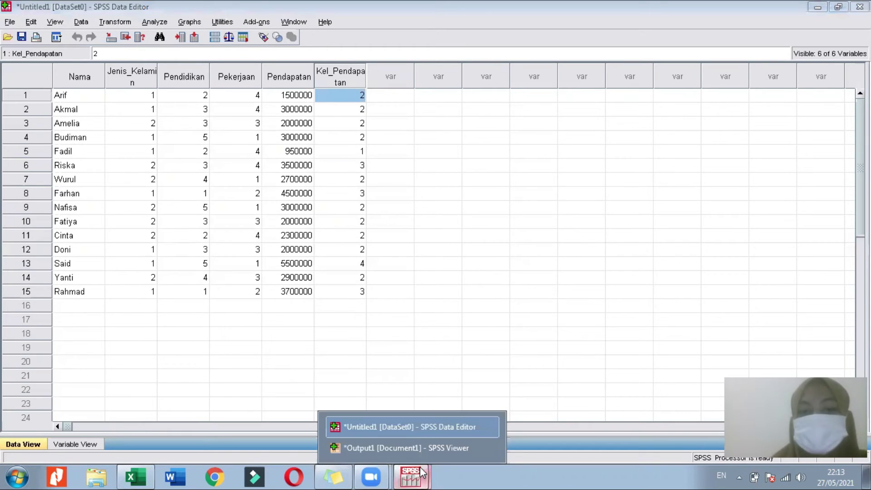
click(409, 445)
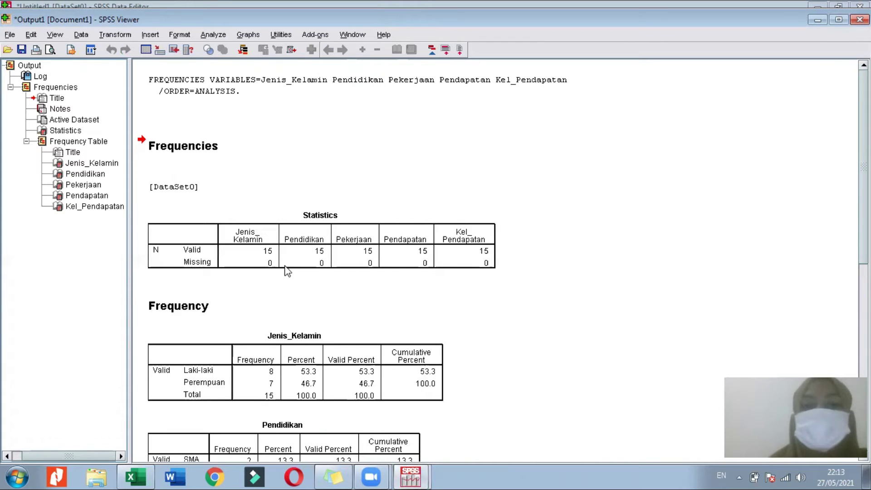
scroll(219, 312, down, 3)
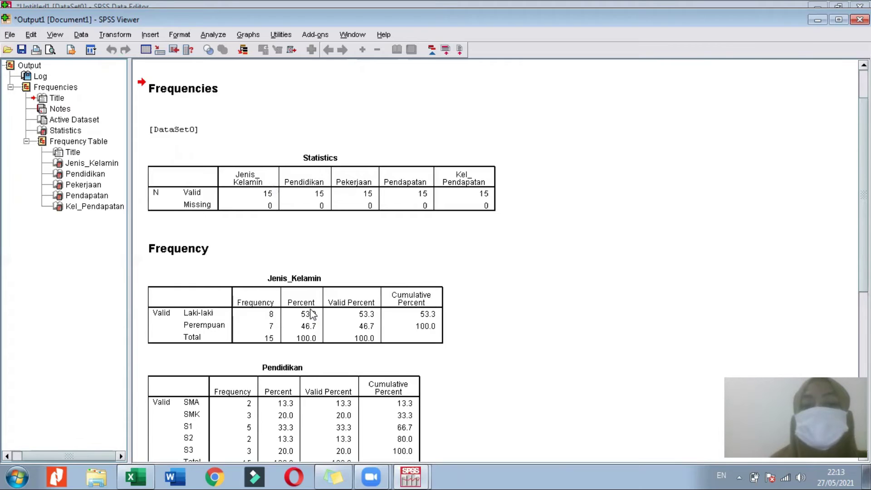
Examine the frequency tables for Jenis_Kelamin, Pendidikan, Pekerjaan, Pendapatan and Kel_Pendapatan, including their percent columns
scroll(312, 313, down, 3)
scroll(312, 278, down, 6)
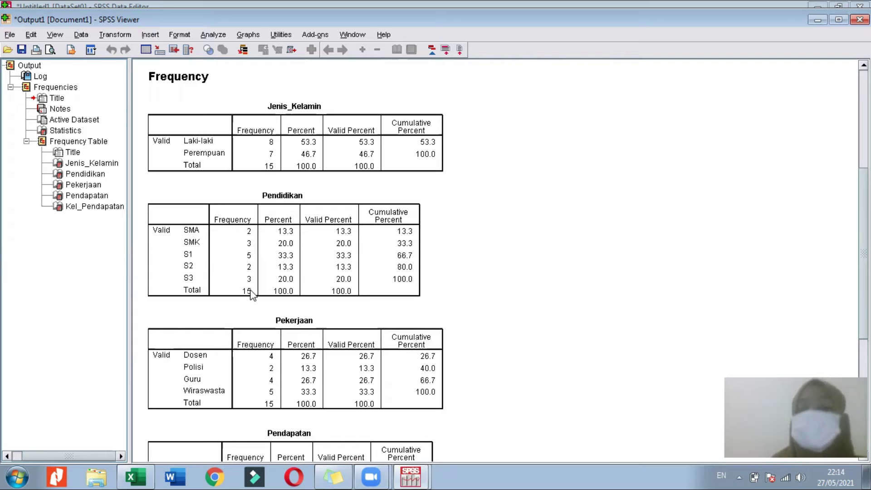
scroll(263, 312, down, 3)
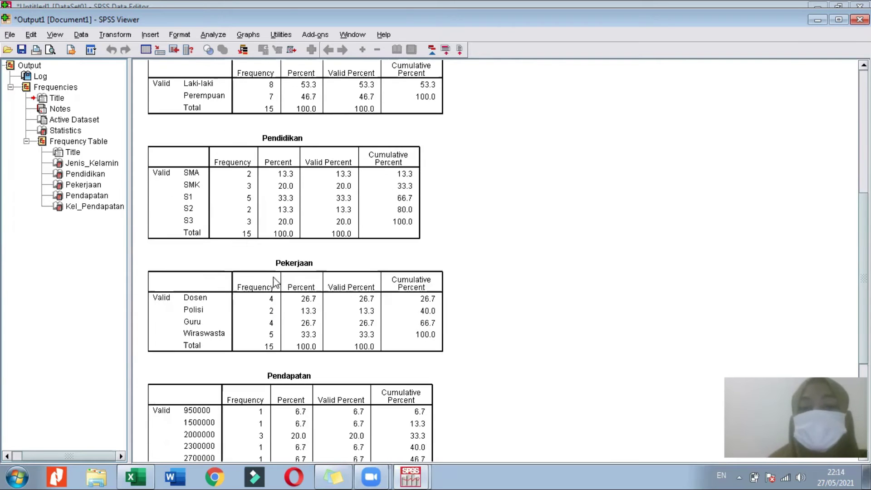
scroll(300, 283, down, 7)
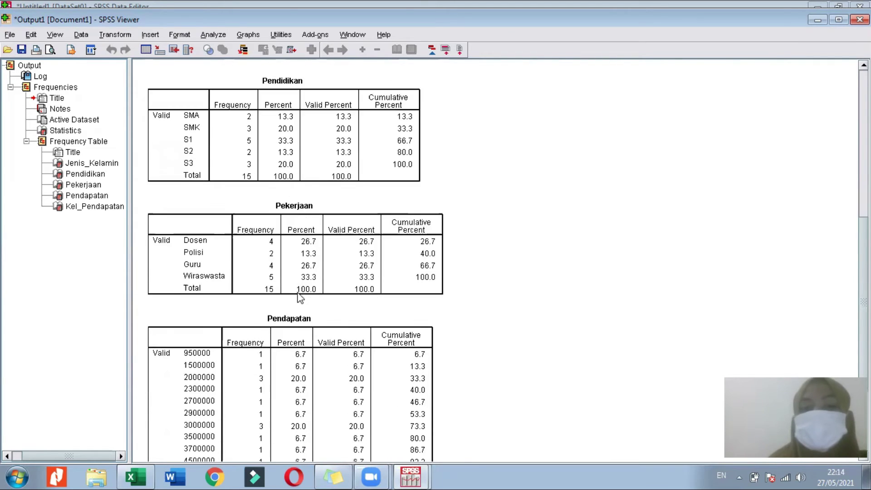
scroll(291, 285, down, 5)
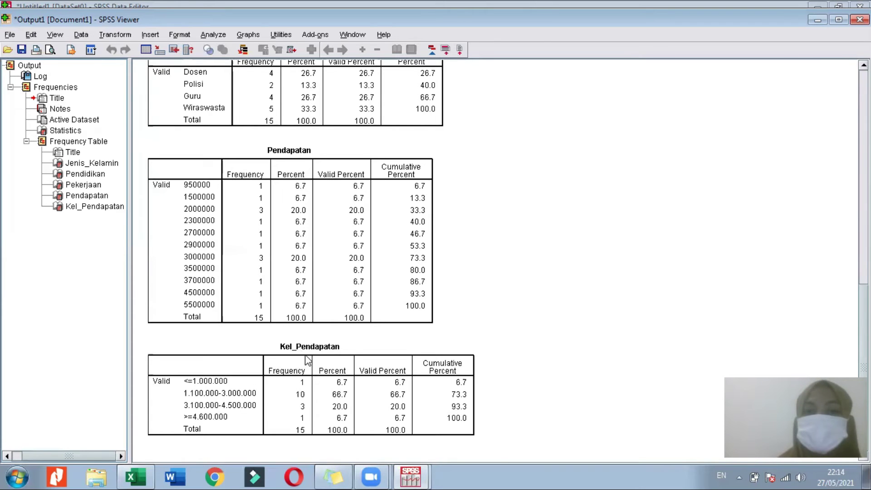
scroll(314, 363, up, 5)
scroll(316, 358, up, 8)
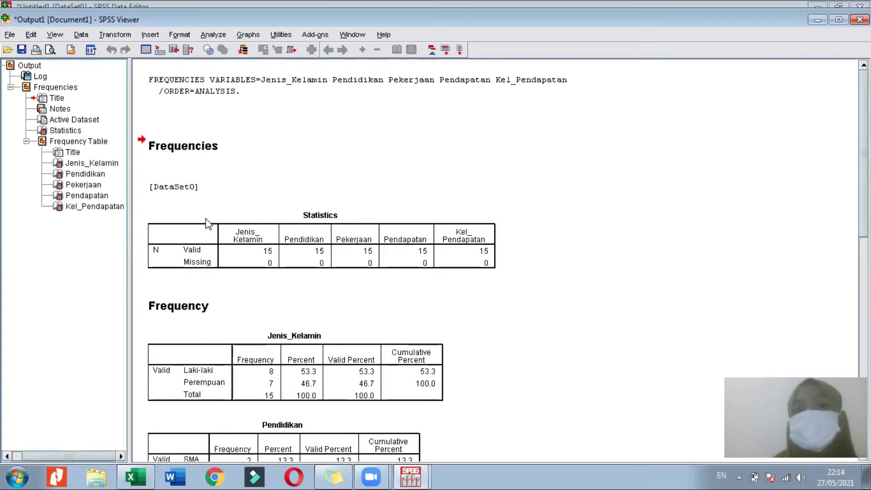
Start a simple bar chart of summaries for groups of cases, with Pendidikan as the category axis
click(245, 41)
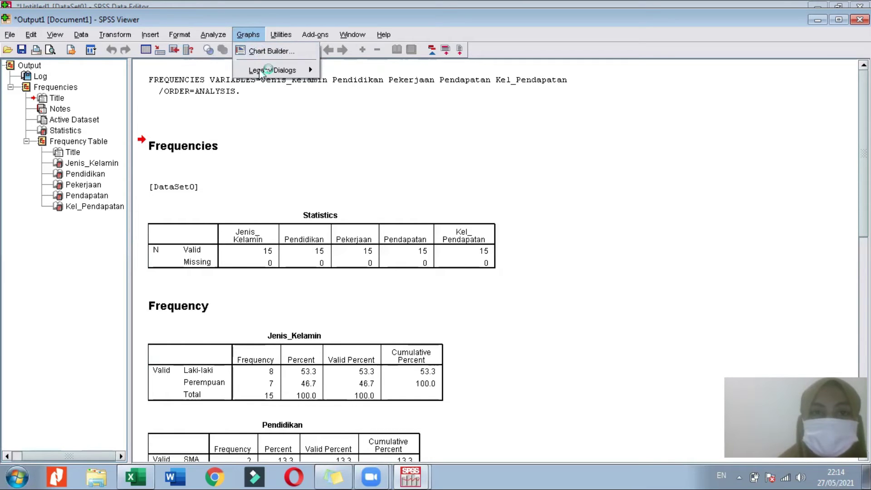
mouse_move(262, 75)
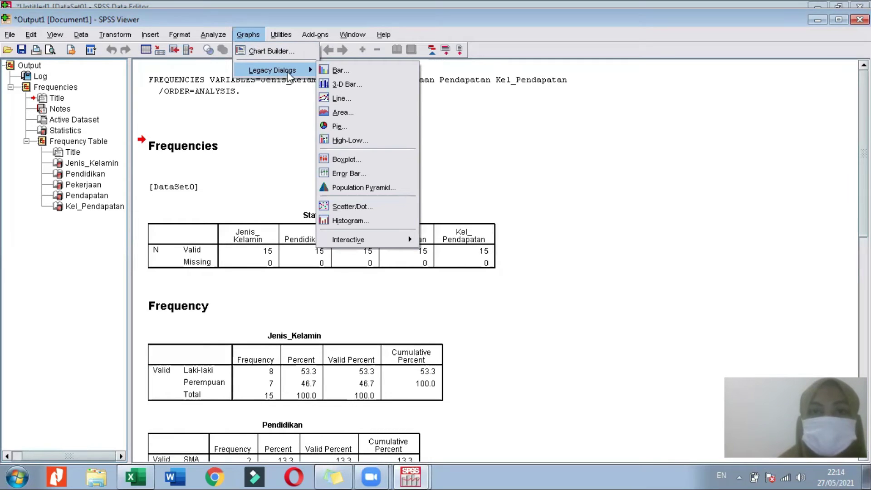
click(335, 71)
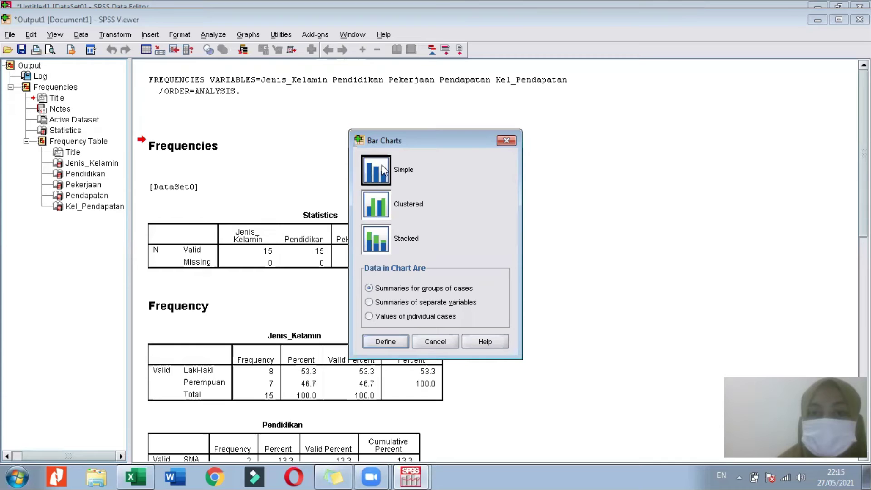
click(385, 342)
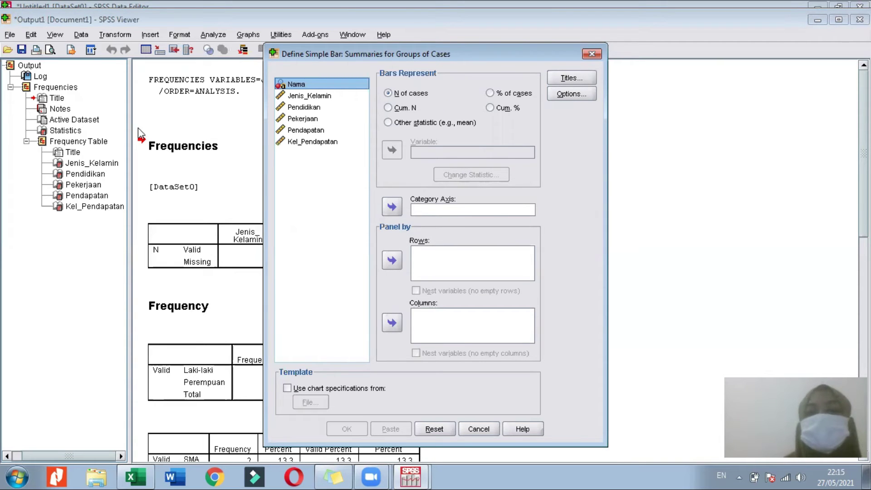
click(314, 109)
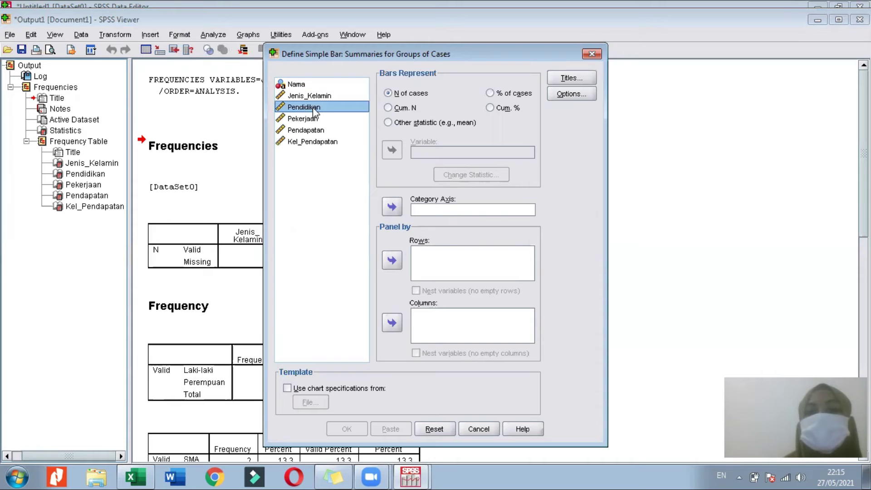
click(392, 207)
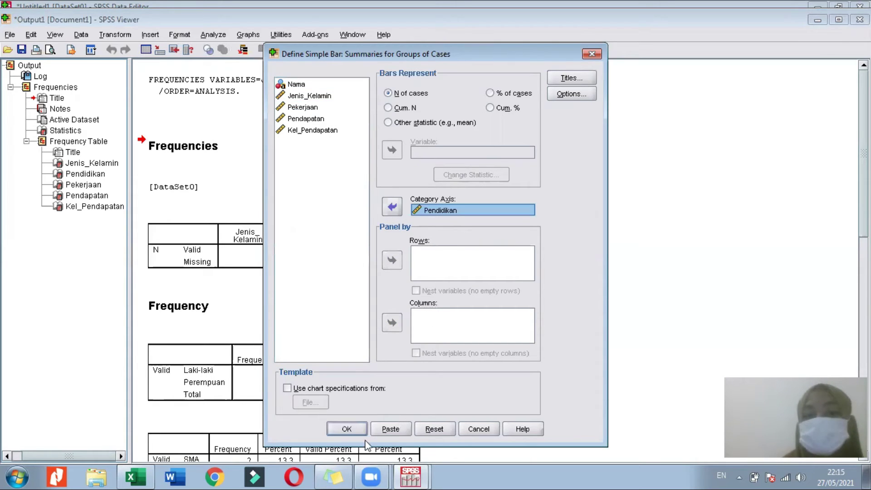
Make the bars represent % of cases, generate the simple bar chart and view it in the output
click(490, 94)
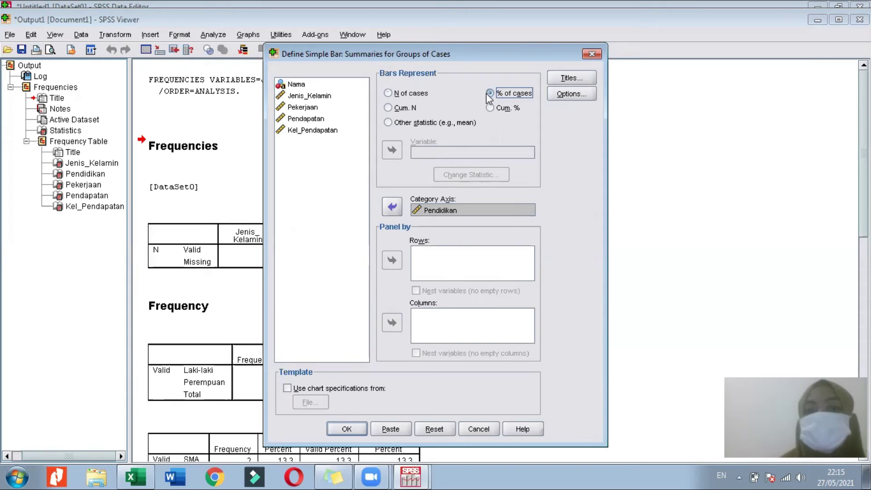
click(491, 108)
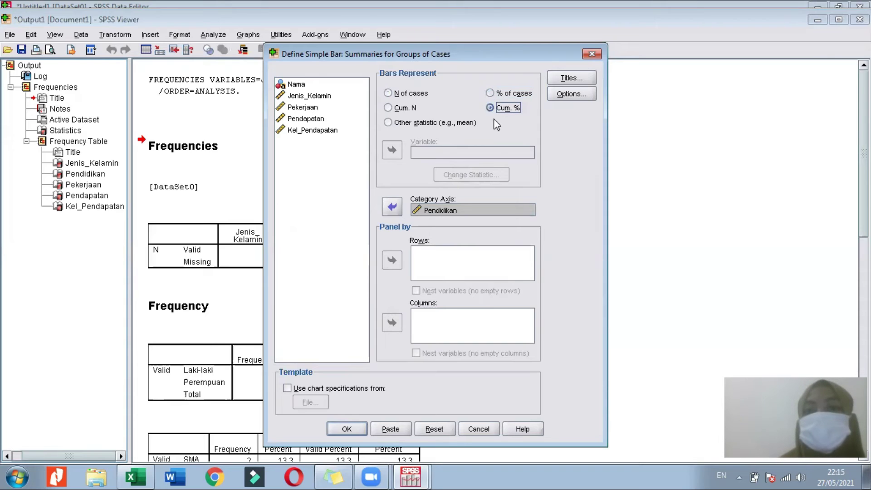
click(490, 93)
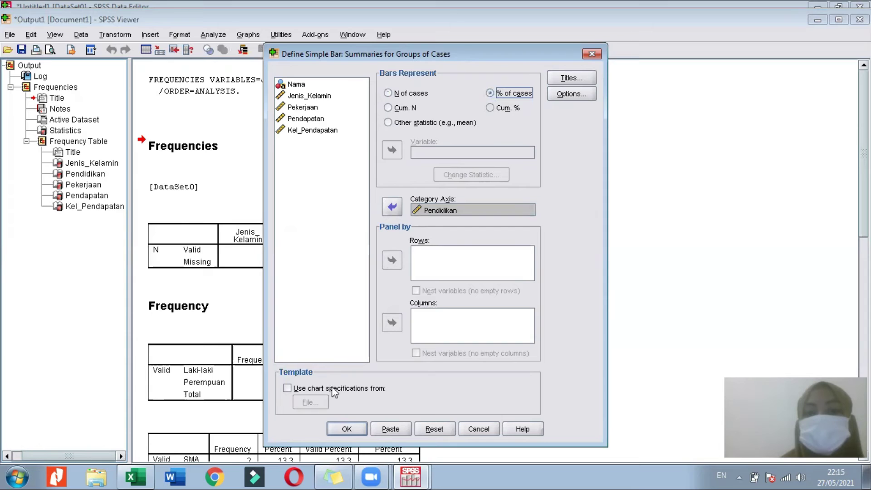
click(347, 429)
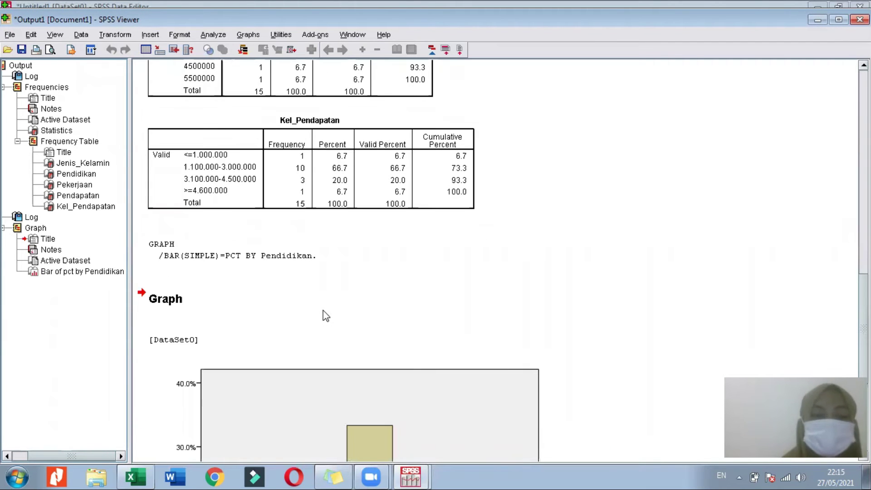
scroll(326, 315, down, 5)
scroll(325, 314, down, 1)
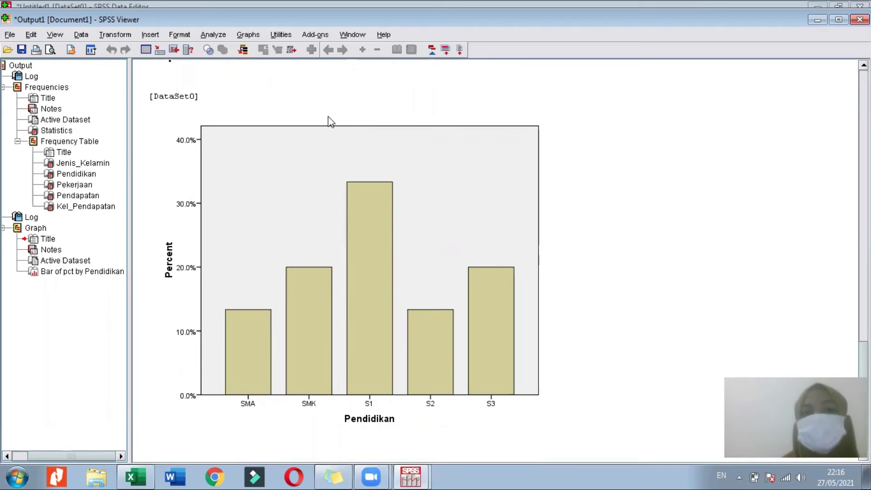
Start a clustered bar chart of summaries for groups of cases, with Pendidikan as the category axis
click(241, 35)
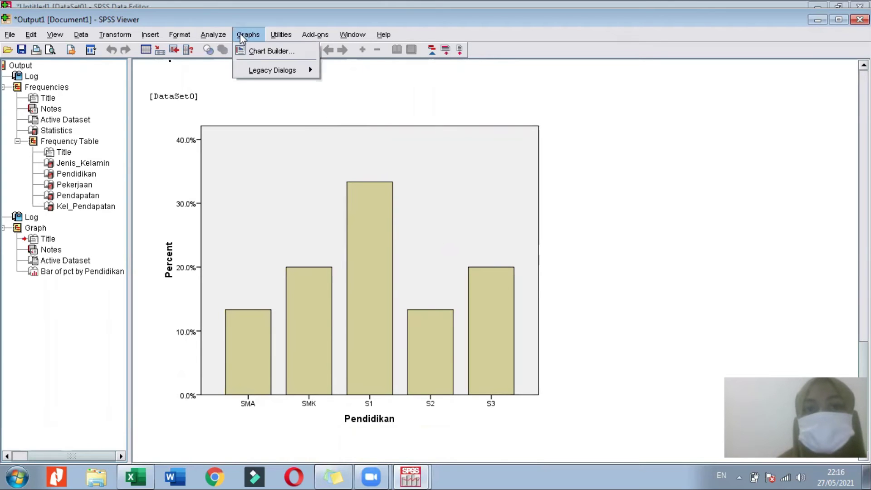
mouse_move(261, 70)
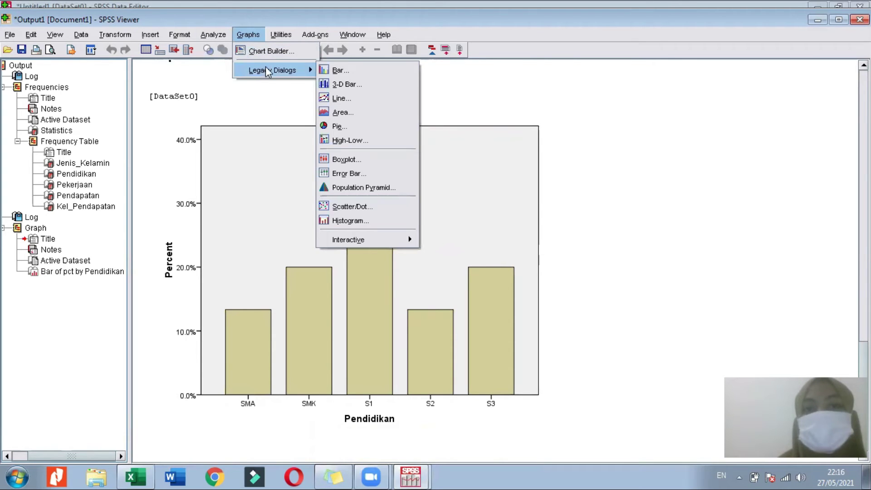
click(325, 71)
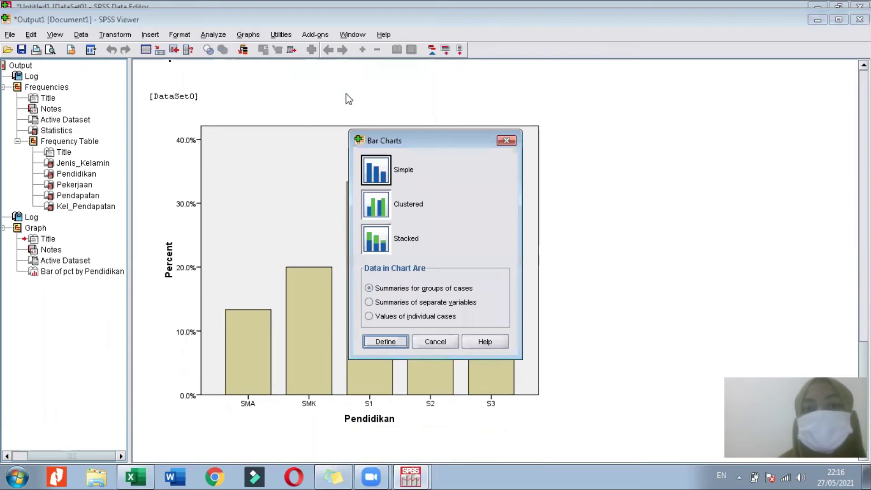
click(381, 204)
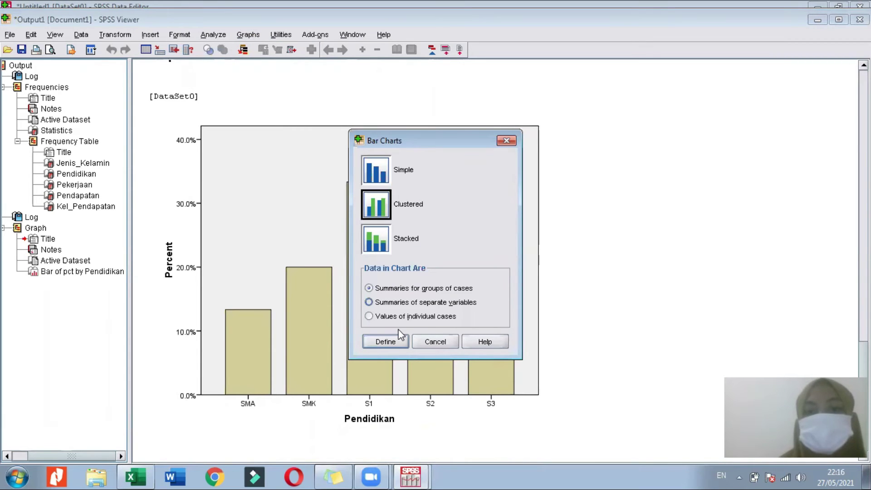
click(394, 340)
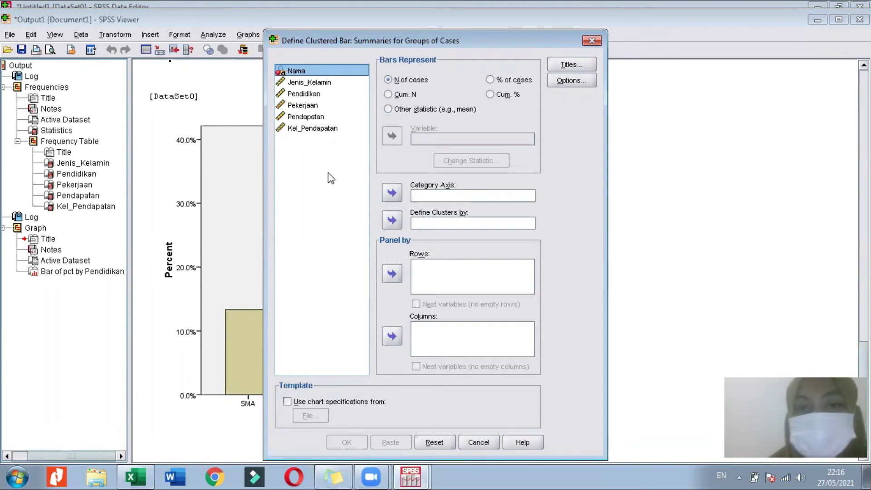
click(316, 95)
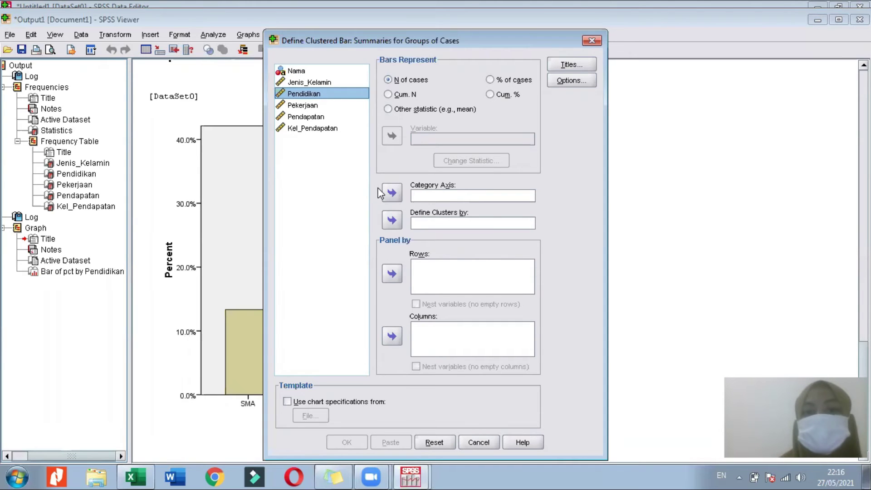
click(391, 193)
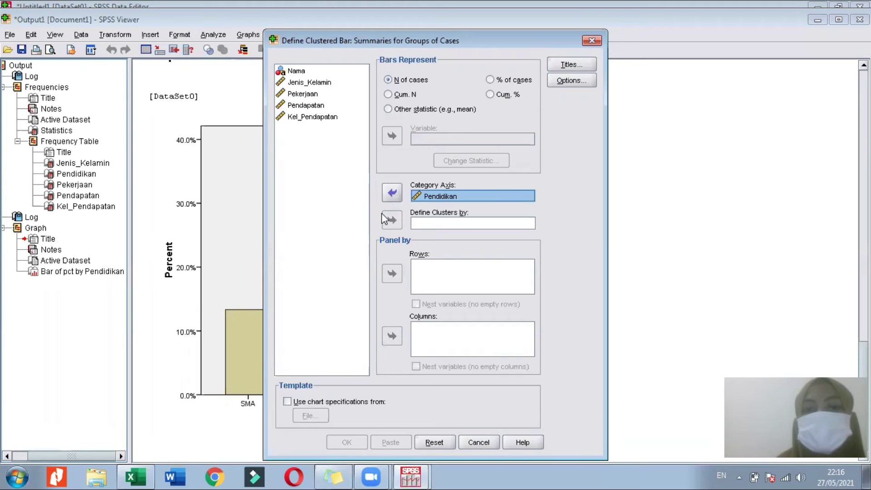
Define the clusters by Kel_Pendapatan, make the bars represent % of cases, and generate the clustered bar chart
click(318, 117)
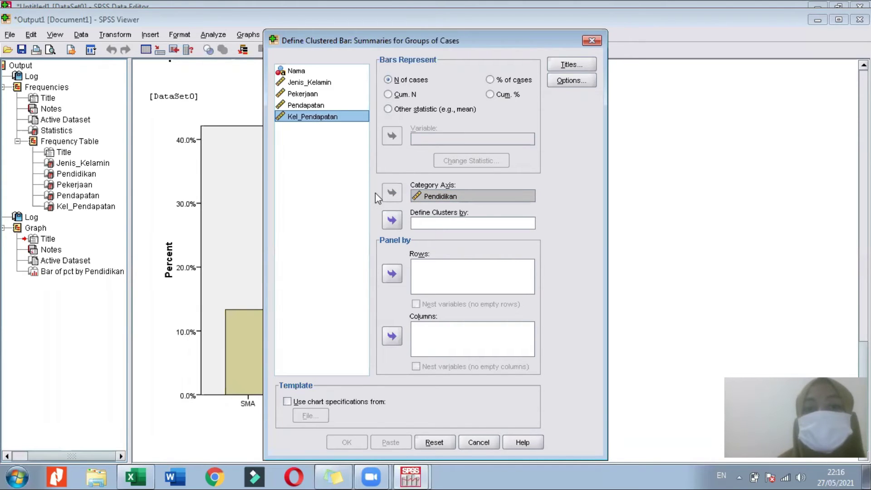
click(392, 221)
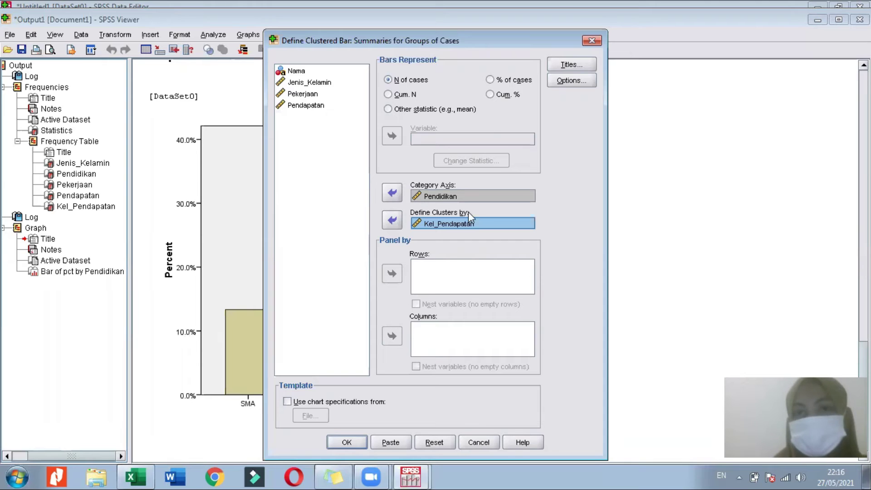
click(490, 80)
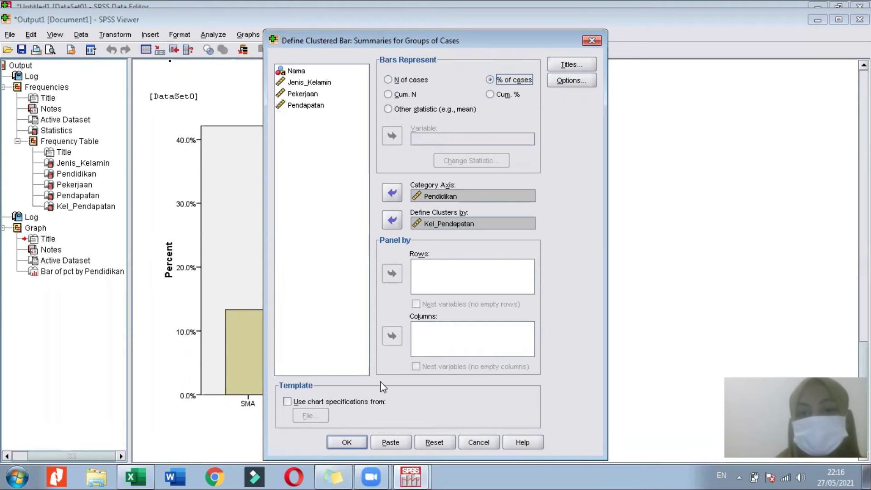
click(336, 438)
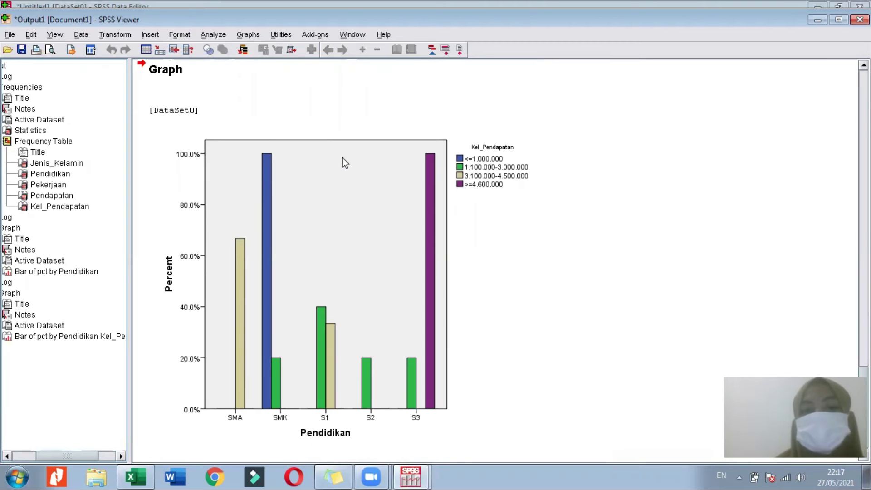
Compare the clustered chart of Pendidikan by Kel_Pendapatan with the simple Pendidikan bar chart in the output
scroll(402, 213, down, 1)
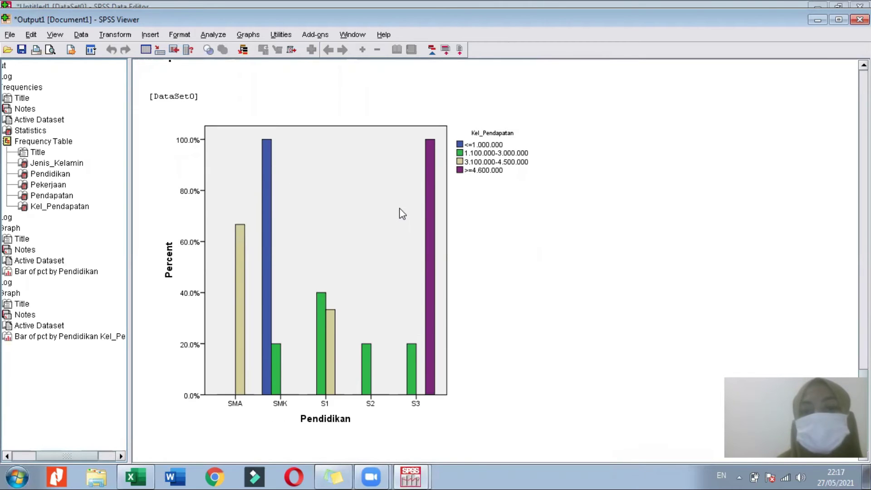
scroll(397, 211, up, 10)
scroll(435, 188, up, 15)
scroll(422, 181, down, 12)
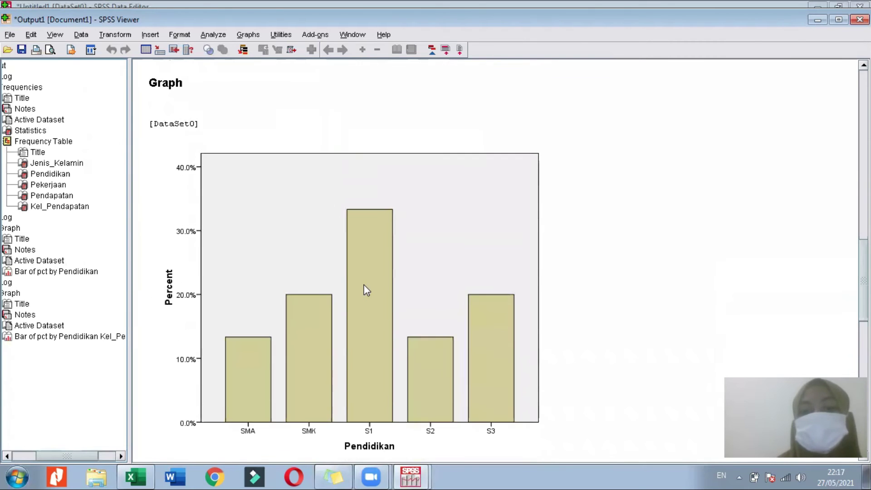
scroll(363, 288, down, 10)
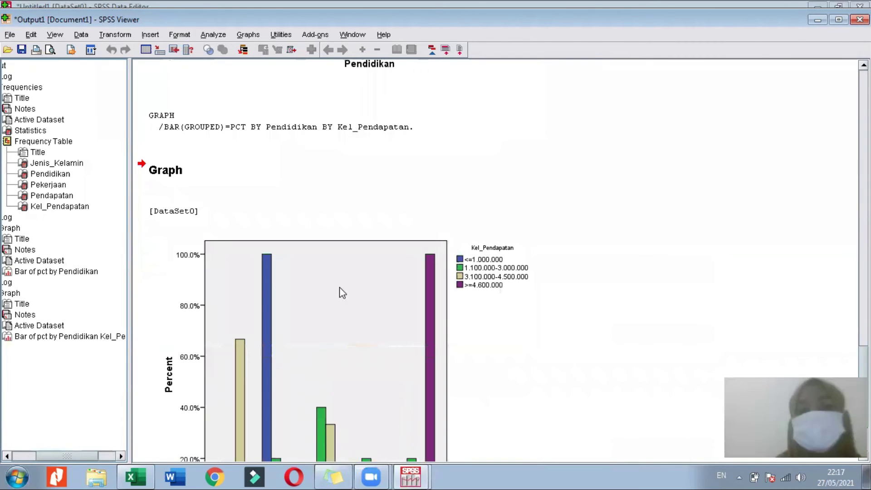
scroll(334, 255, up, 3)
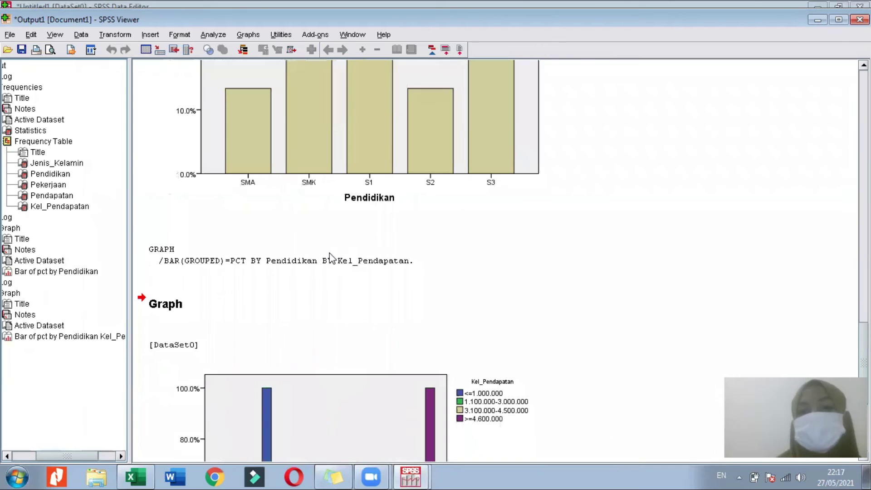
scroll(328, 254, down, 1)
scroll(259, 170, down, 4)
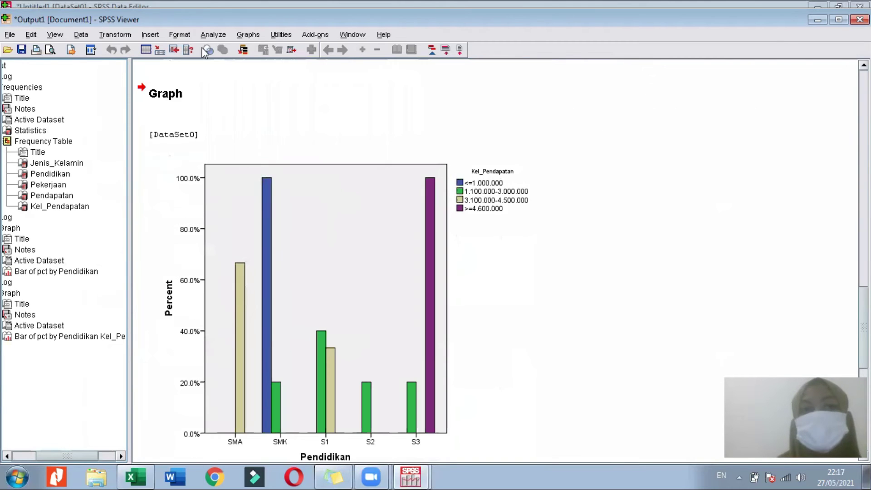
scroll(211, 39, down, 1)
Start a stacked bar chart of summaries for groups of cases, with Pendidikan as the category axis
click(260, 35)
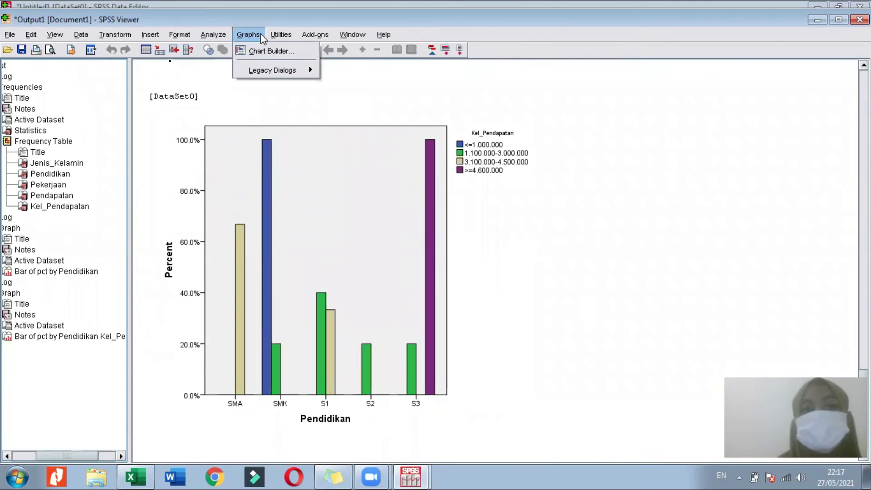
click(254, 36)
click(254, 37)
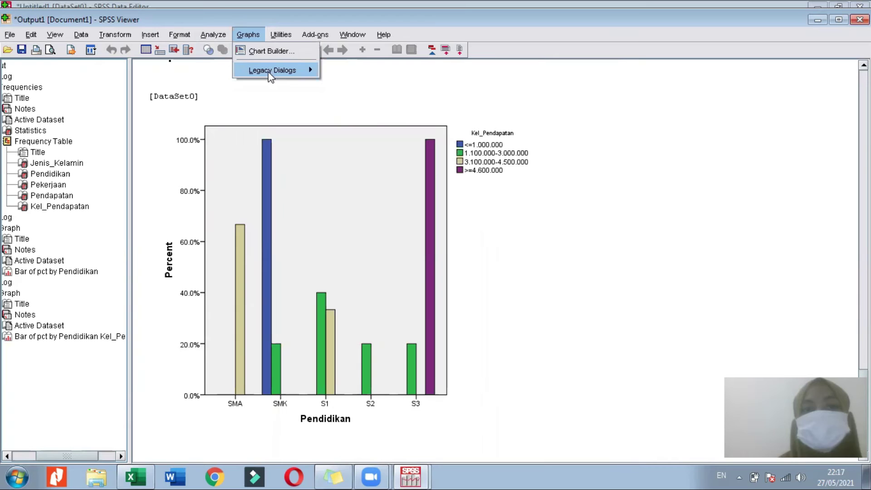
mouse_move(271, 76)
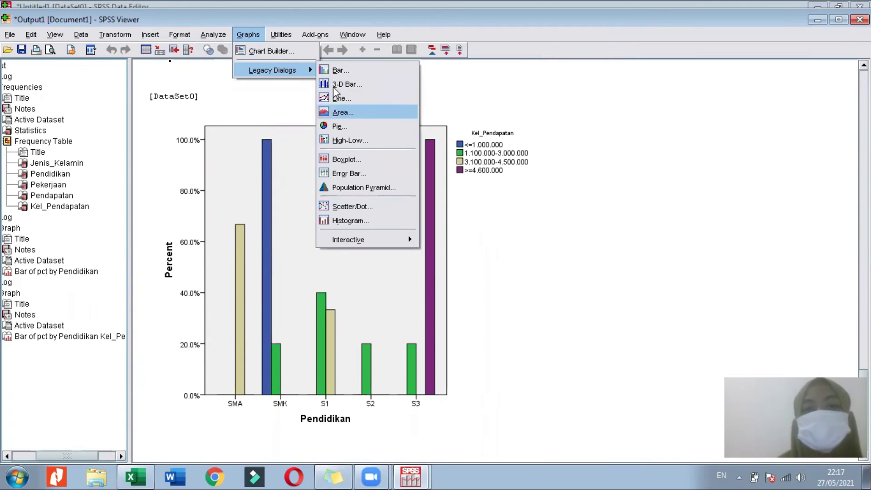
click(338, 71)
click(380, 245)
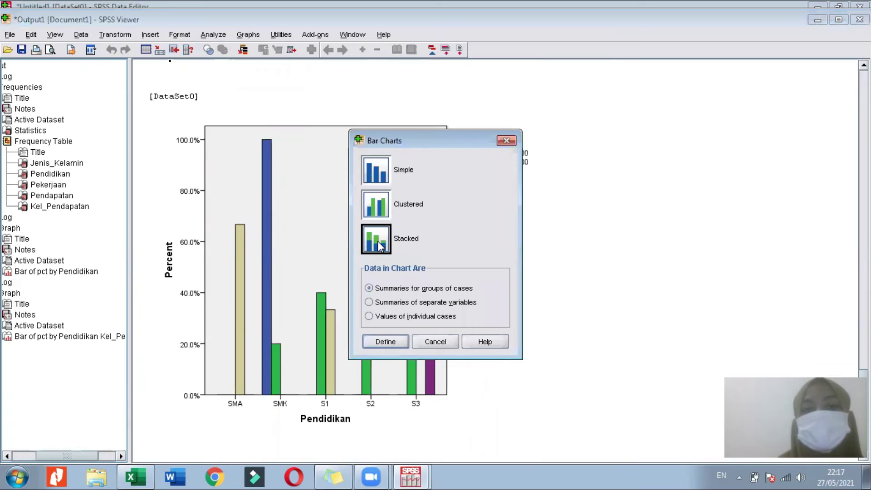
click(375, 343)
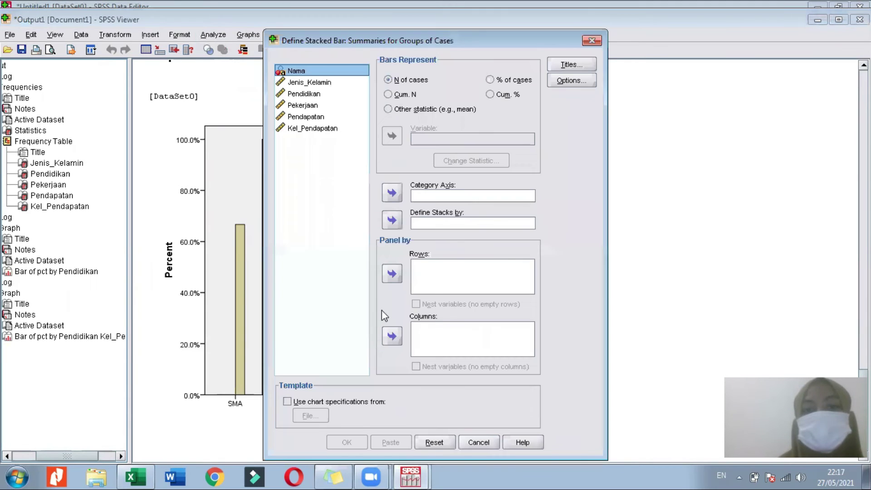
click(307, 94)
click(393, 193)
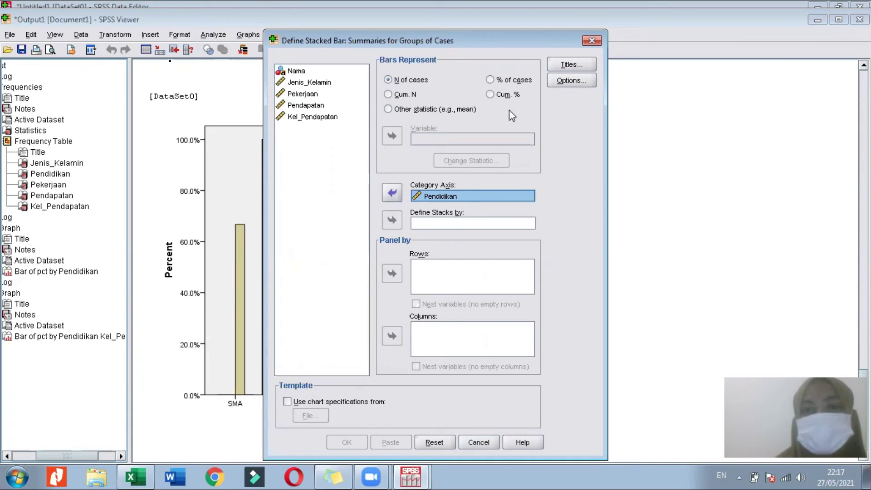
Make the bars represent % of cases, define the stacks by Kel_Pendapatan, and generate the stacked bar chart
click(490, 80)
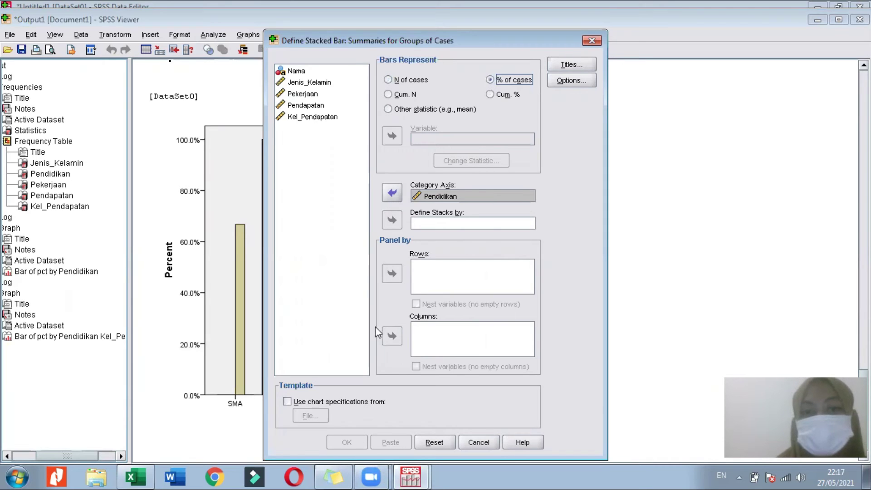
click(440, 223)
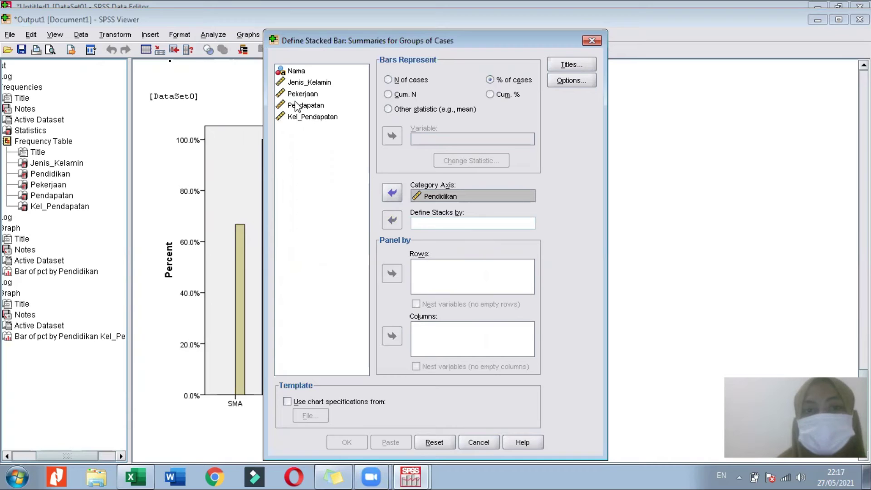
click(311, 117)
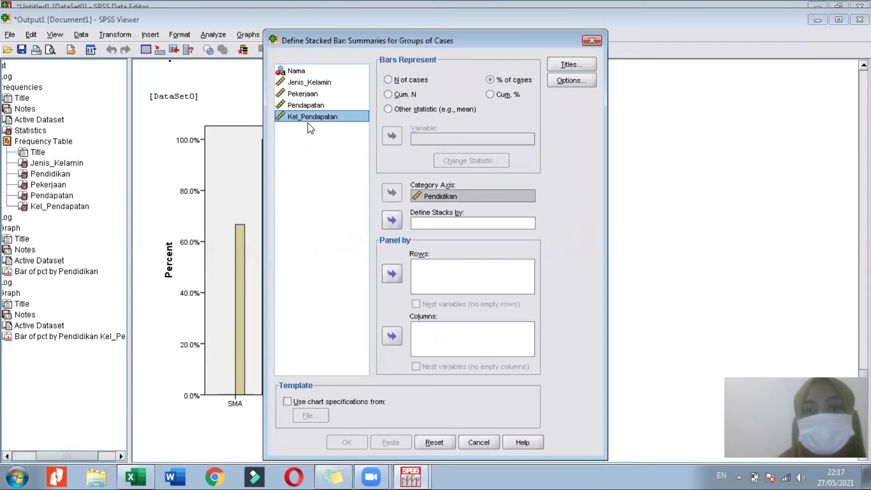
click(393, 274)
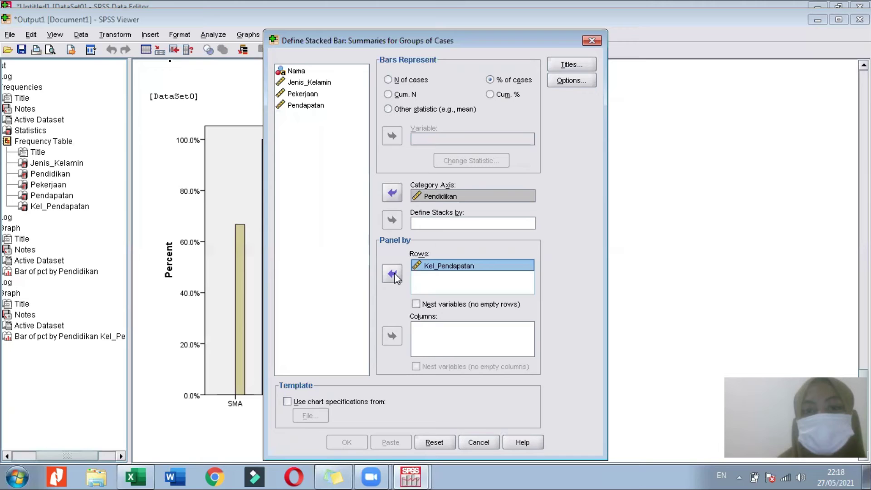
click(392, 273)
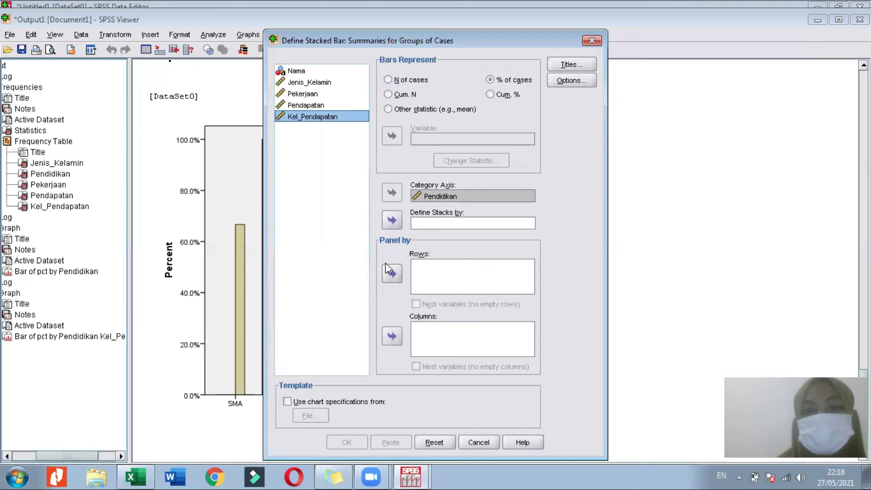
click(392, 220)
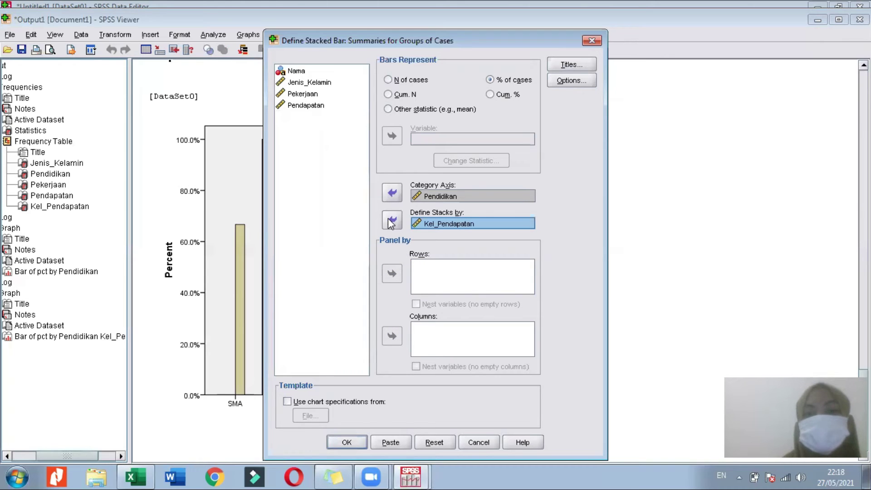
click(346, 442)
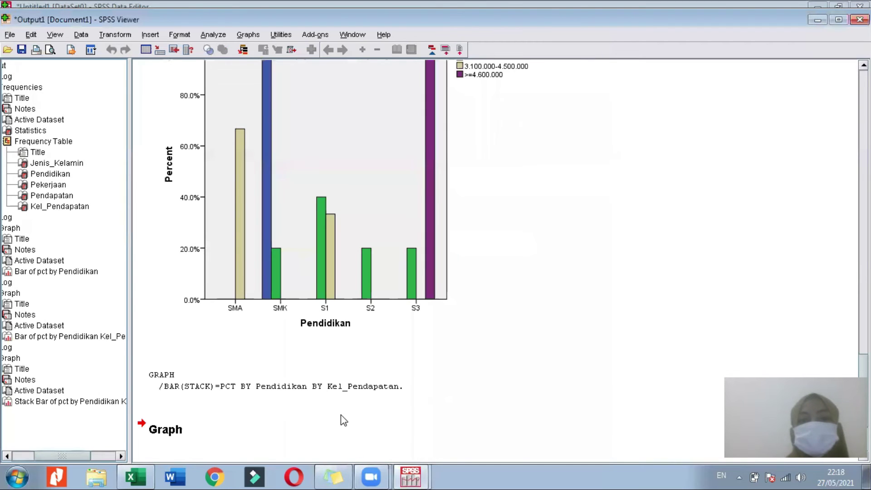
scroll(340, 415, down, 4)
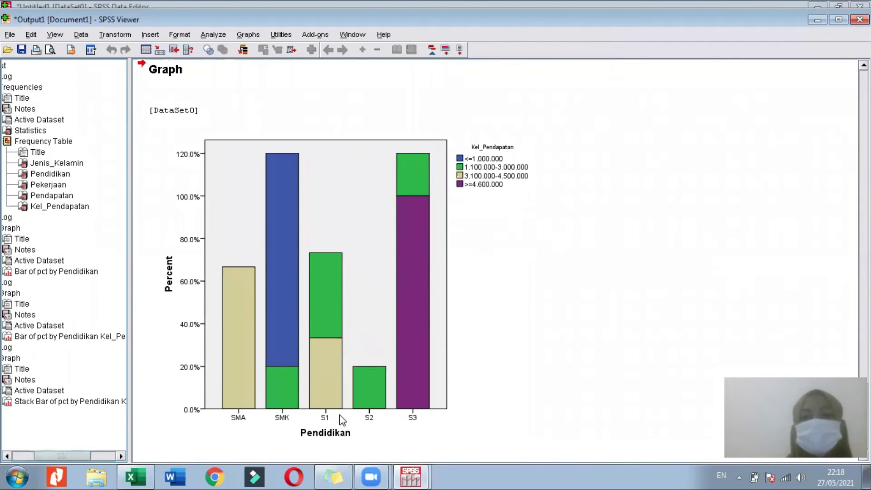
scroll(353, 340, down, 1)
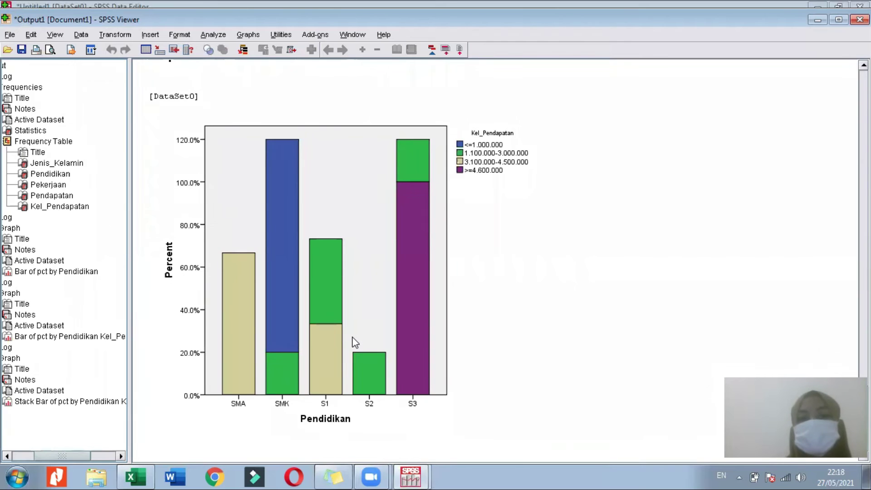
Compare the stacked bar chart of Pendidikan by Kel_Pendapatan with the clustered version in the output
scroll(353, 338, up, 6)
scroll(355, 342, up, 12)
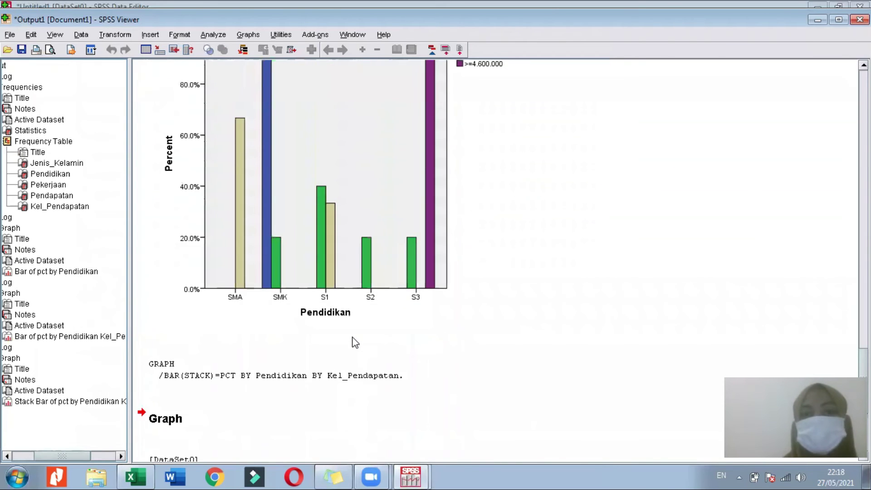
scroll(355, 343, down, 10)
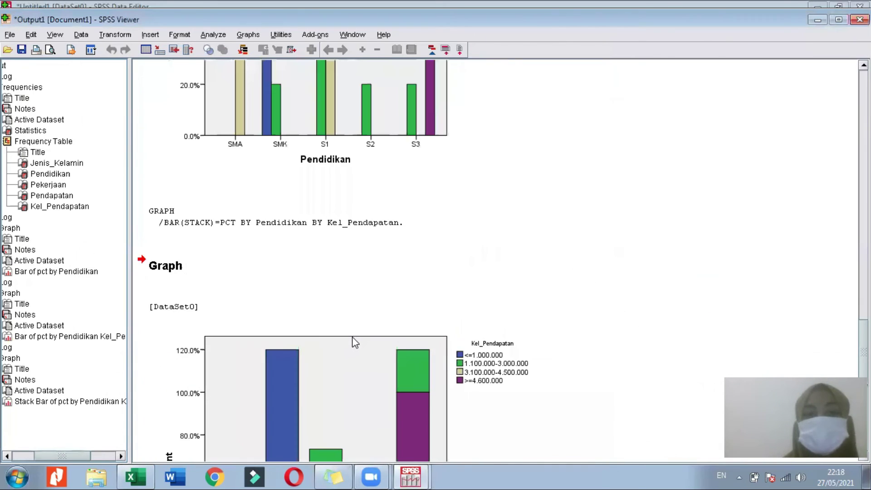
scroll(355, 343, up, 2)
scroll(355, 342, up, 3)
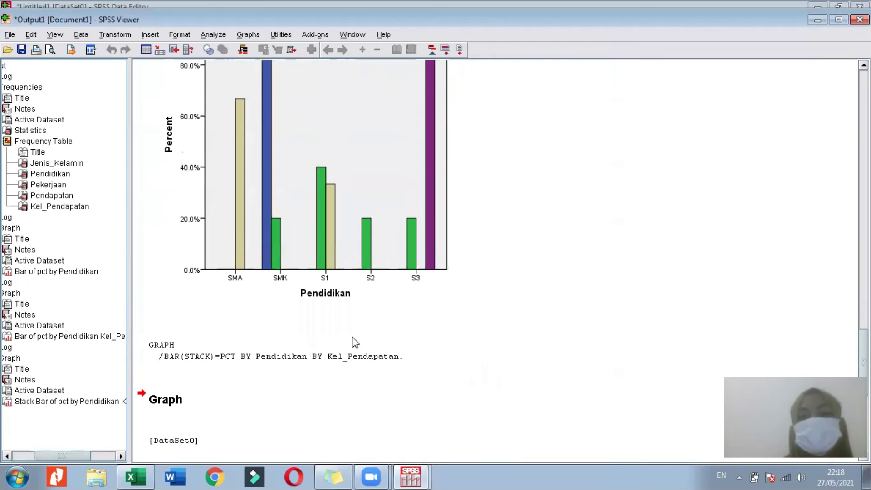
scroll(355, 343, down, 2)
scroll(355, 342, down, 10)
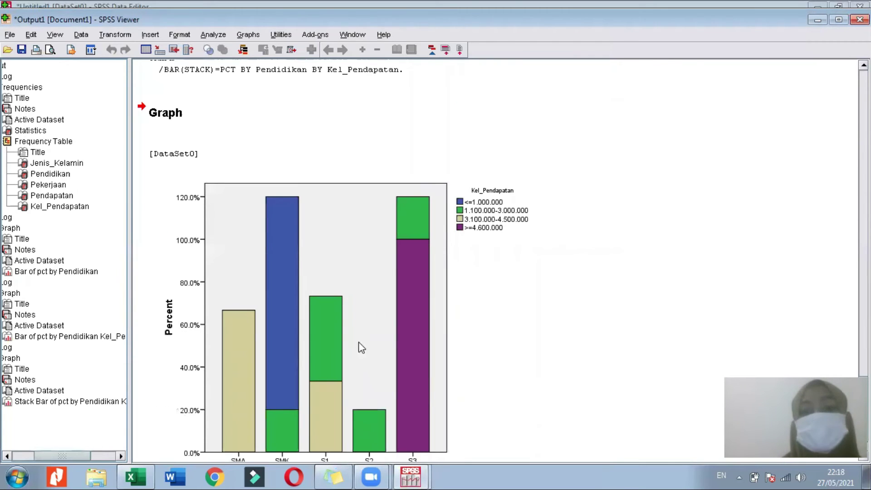
scroll(380, 340, down, 2)
click(477, 334)
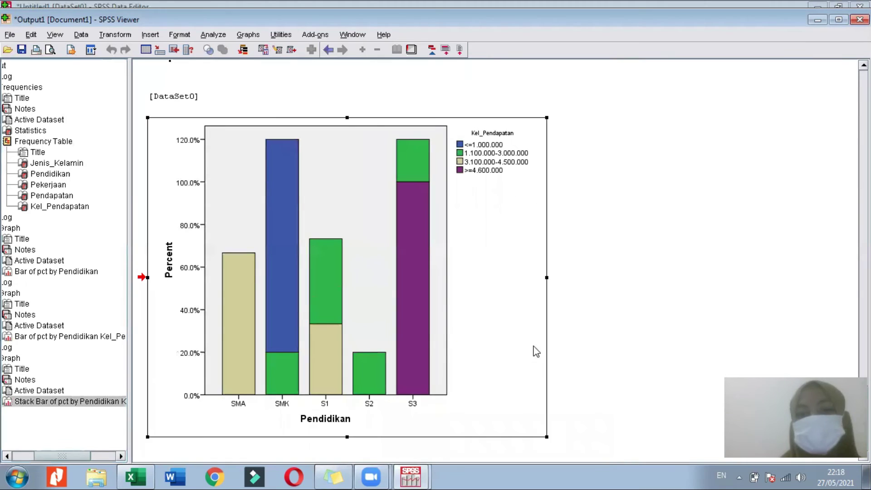
click(606, 351)
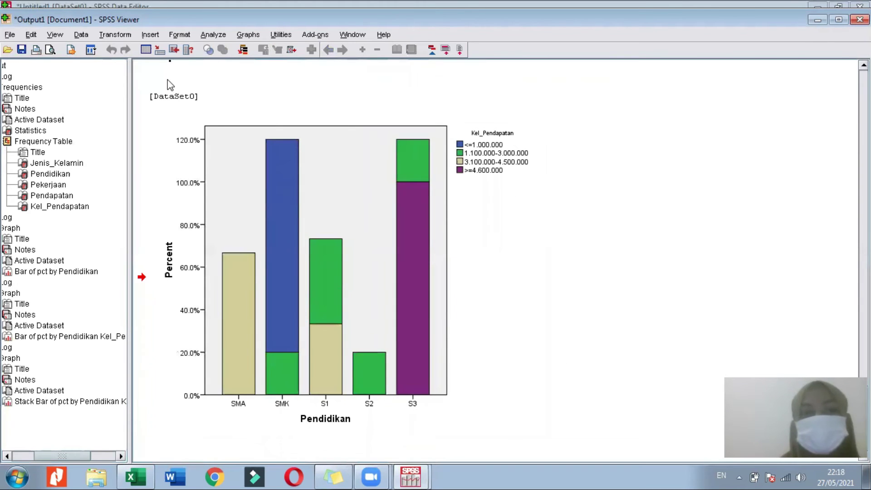
Start a pie chart of summaries for groups of cases, with the slices defined by Pendidikan
click(240, 39)
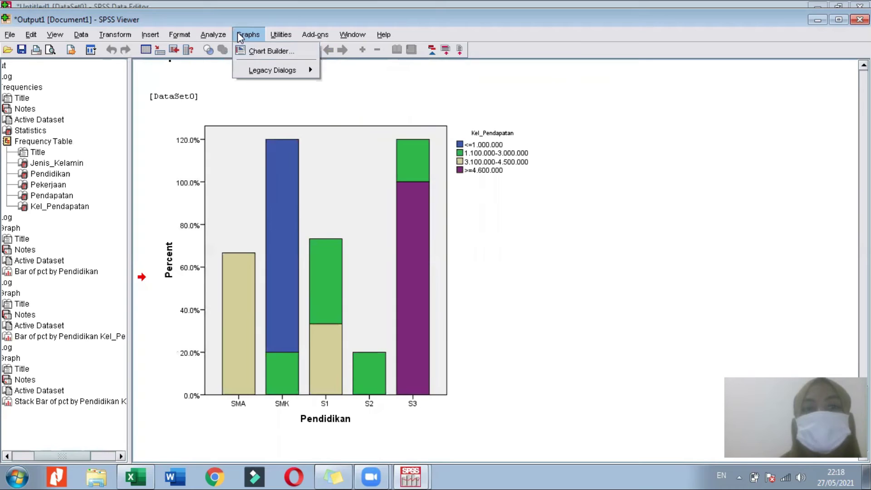
mouse_move(251, 77)
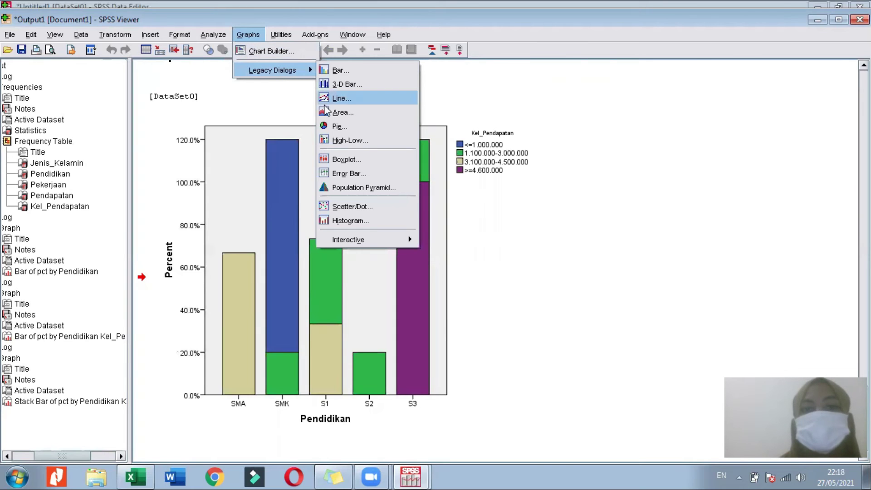
click(336, 127)
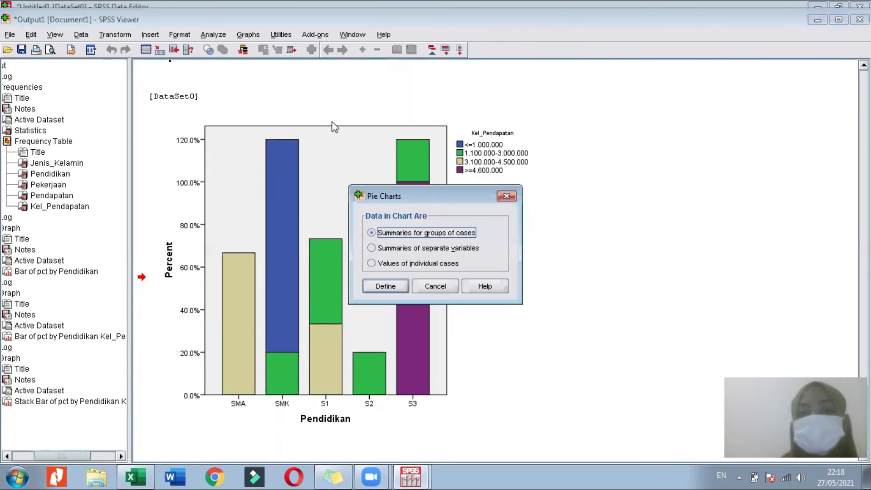
click(373, 287)
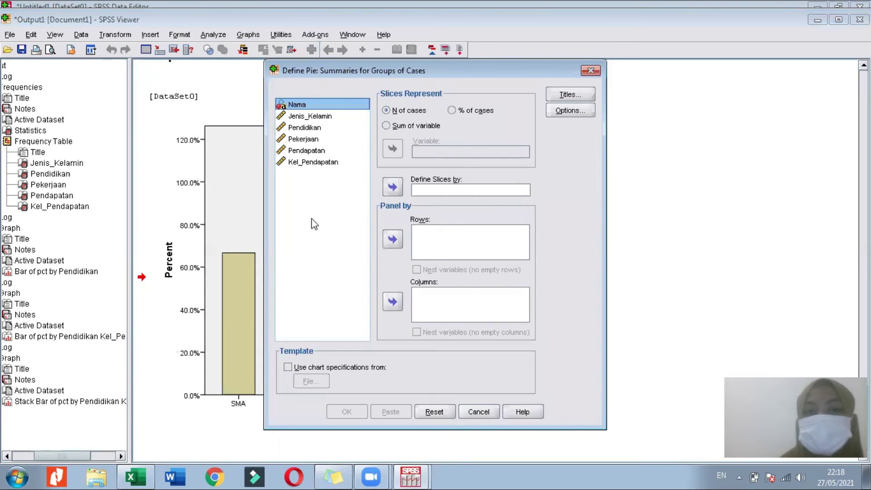
click(301, 129)
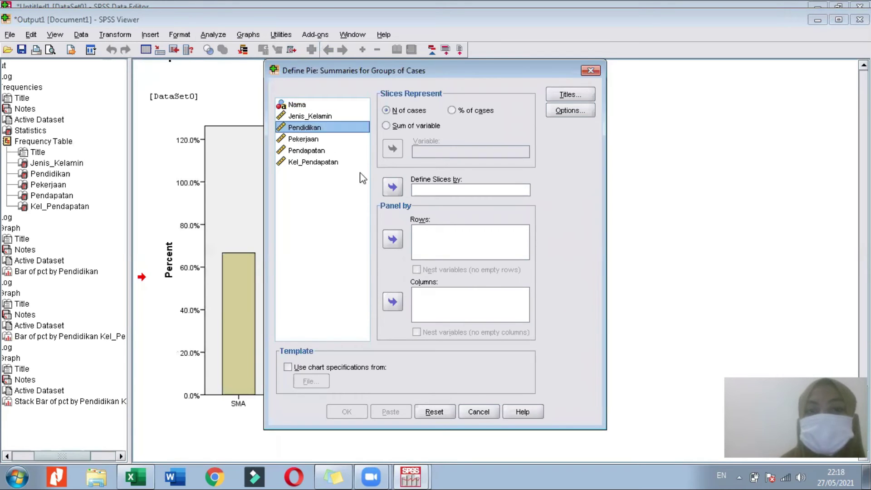
click(393, 188)
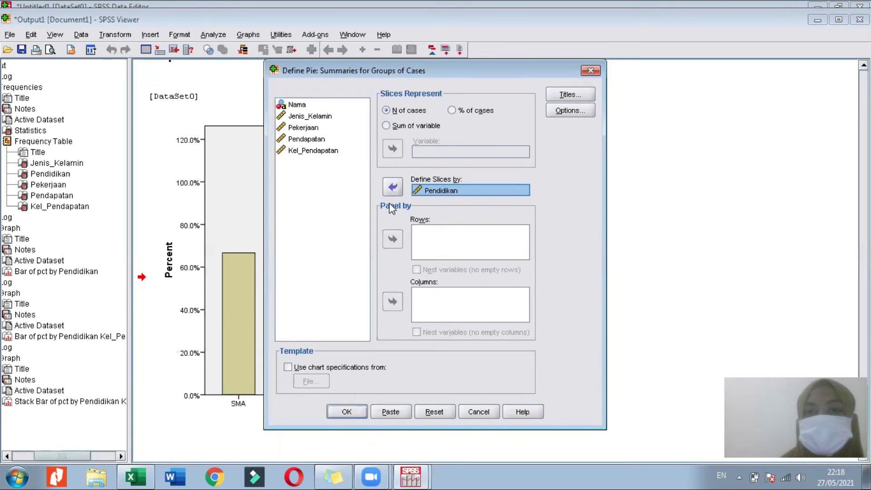
Make the slices represent % of cases, generate the pie chart and view it in the output
click(452, 111)
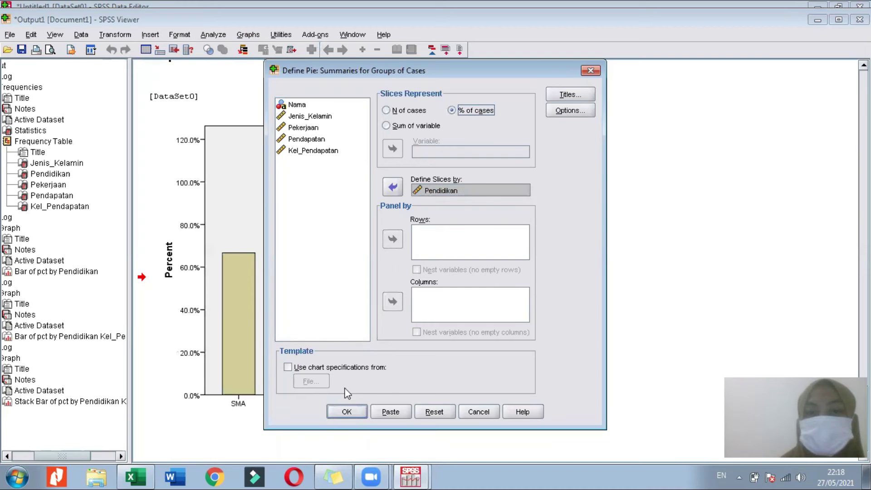
click(348, 411)
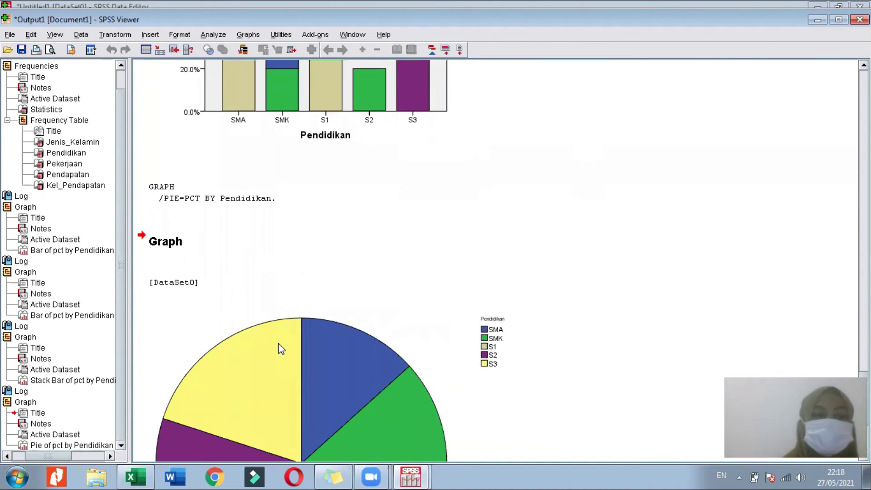
scroll(279, 349, down, 3)
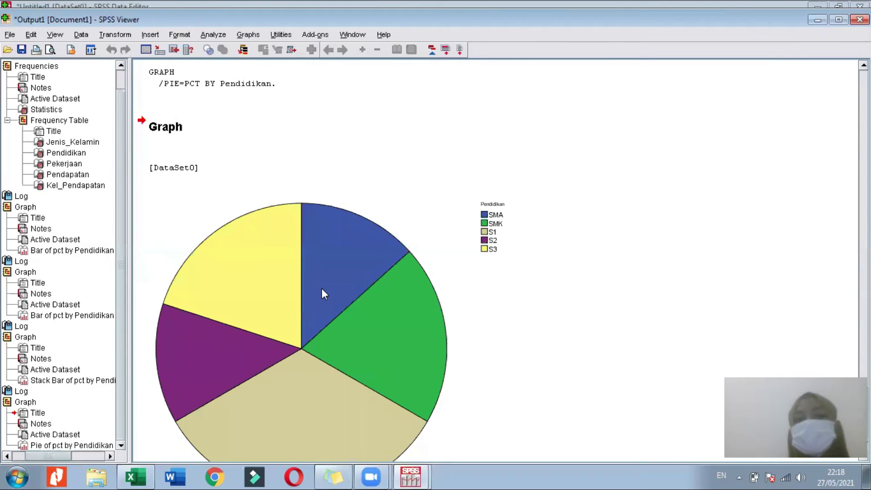
Open the Pendidikan pie chart for editing in a separate window and add a footnote below it
click(294, 318)
right_click(290, 305)
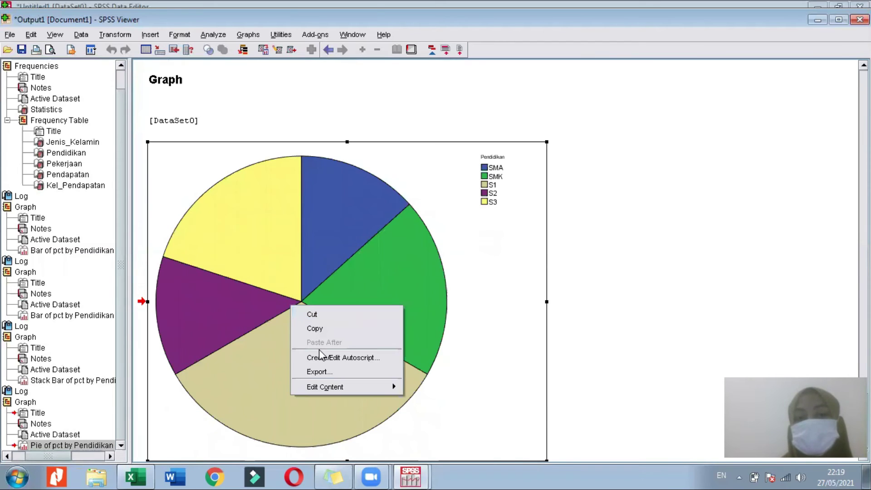
mouse_move(321, 388)
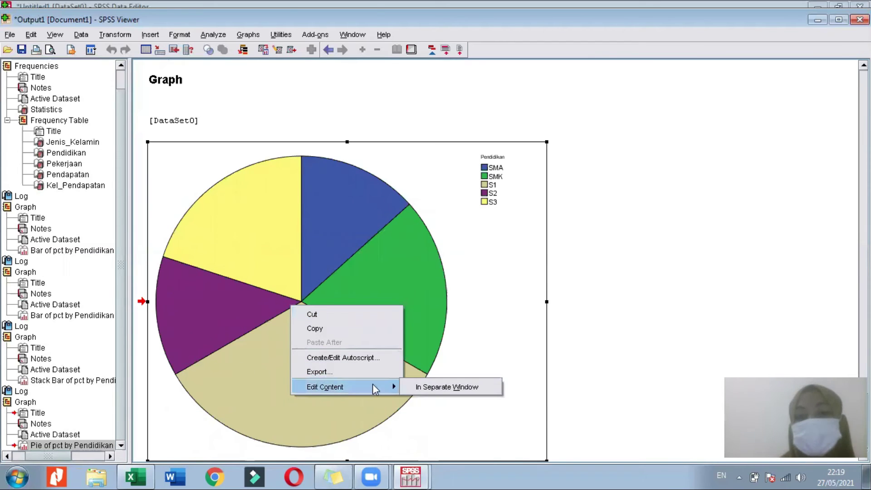
click(423, 388)
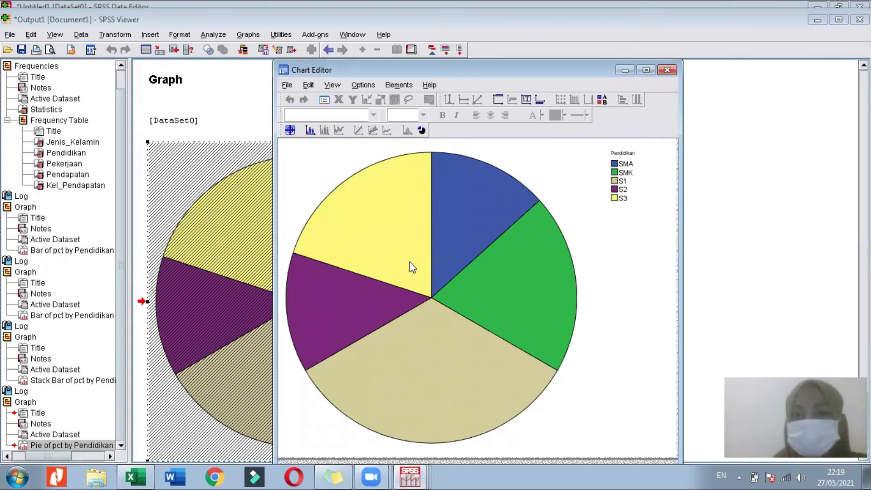
right_click(385, 239)
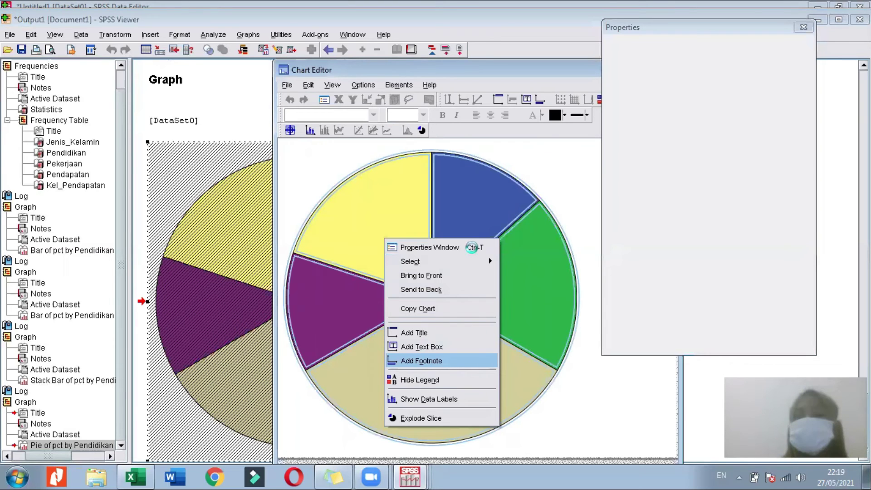
click(421, 360)
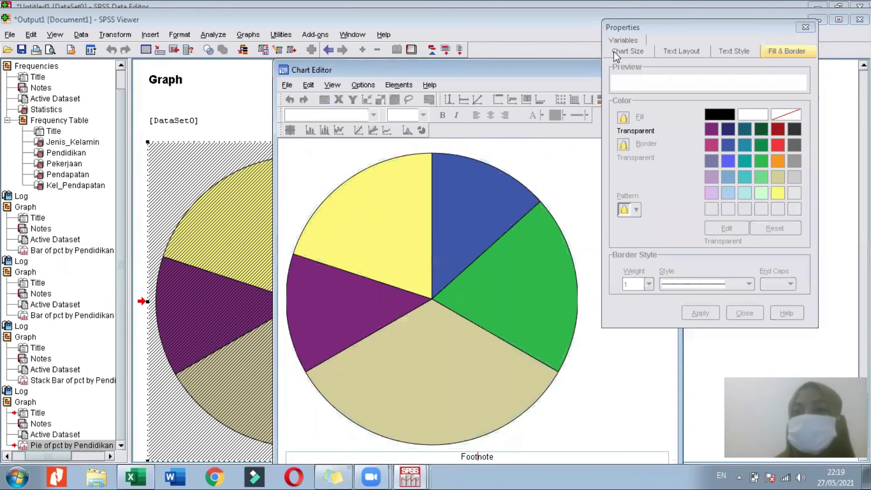
Resize the pie chart to a height of 401.25 and a width of 482.25 points, keeping the aspect ratio
click(639, 51)
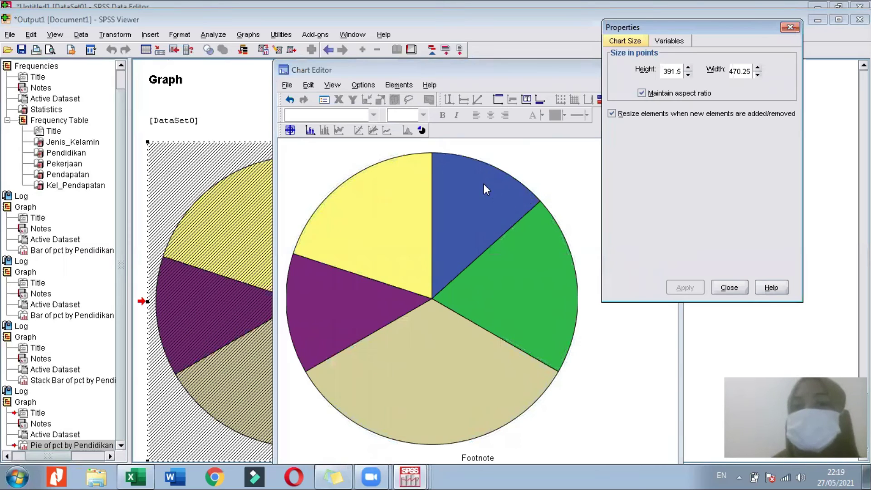
click(688, 74)
click(688, 74)
click(688, 74)
click(688, 67)
click(687, 67)
click(687, 67)
click(688, 67)
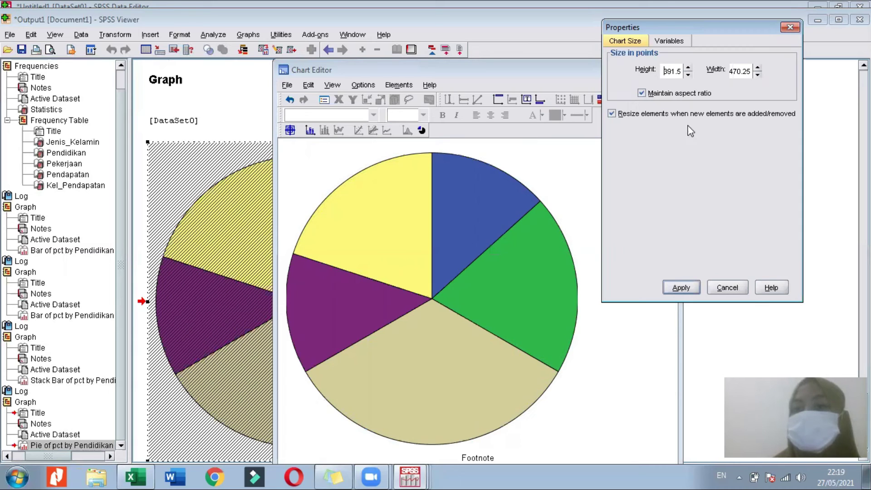
click(690, 282)
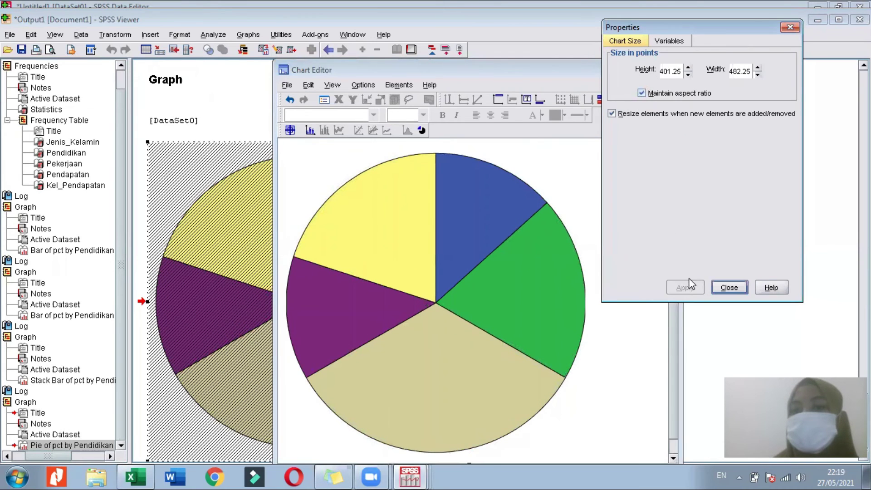
Apply the 3-D effect to the whole pie and close its properties
click(669, 42)
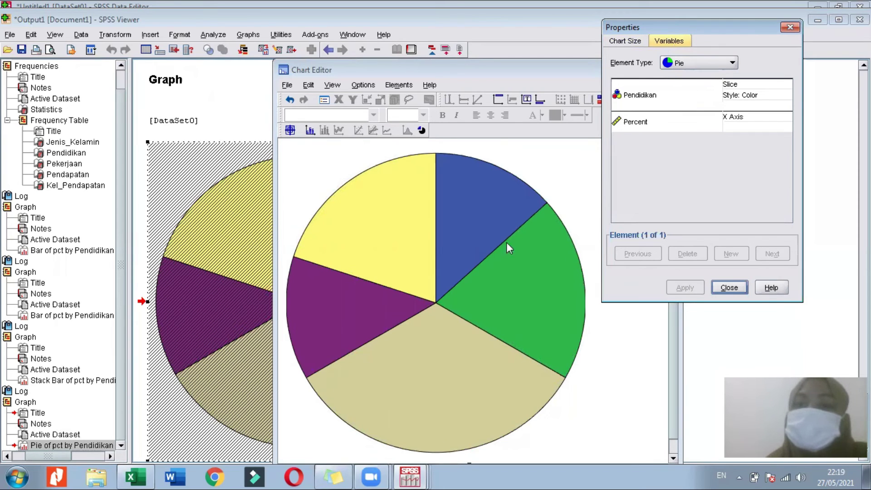
click(460, 257)
click(459, 252)
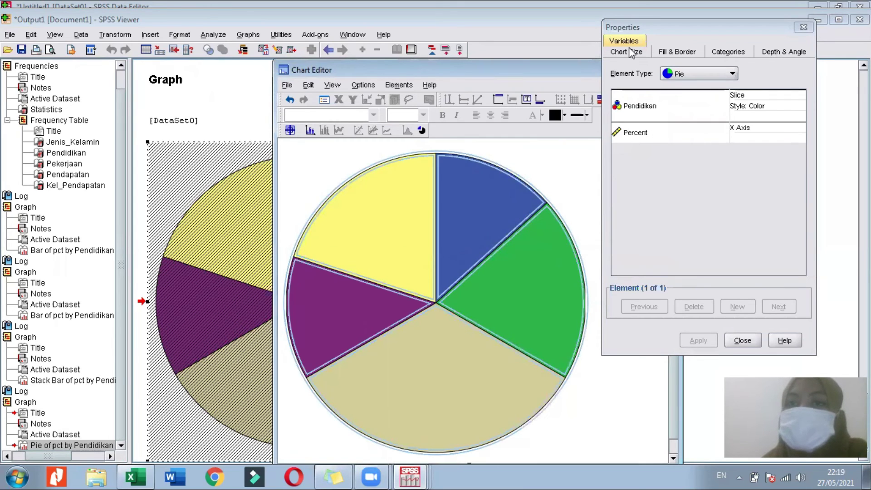
click(779, 51)
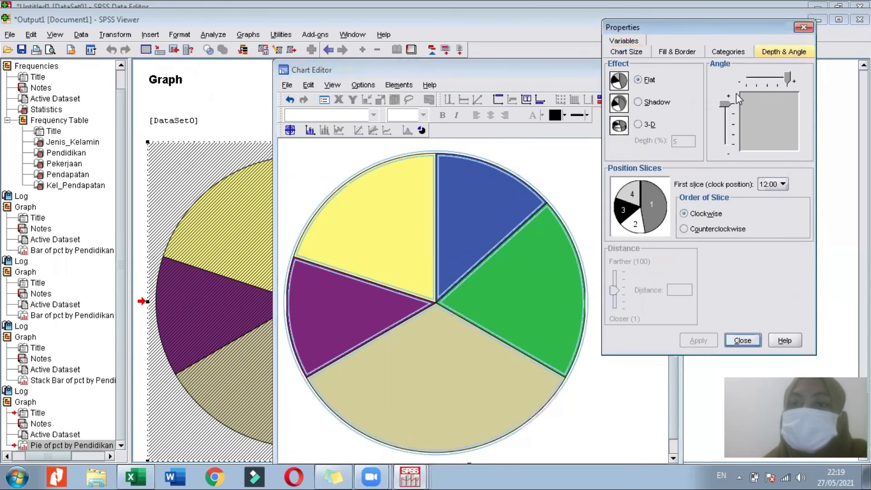
click(638, 125)
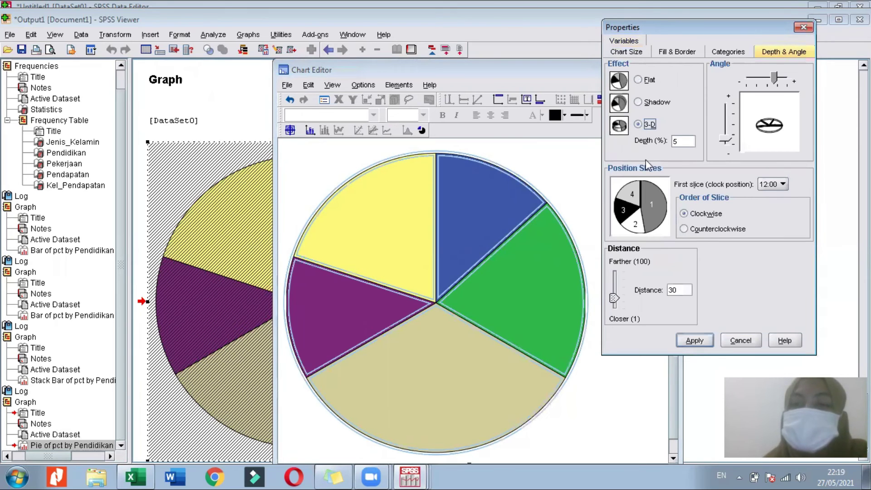
click(696, 339)
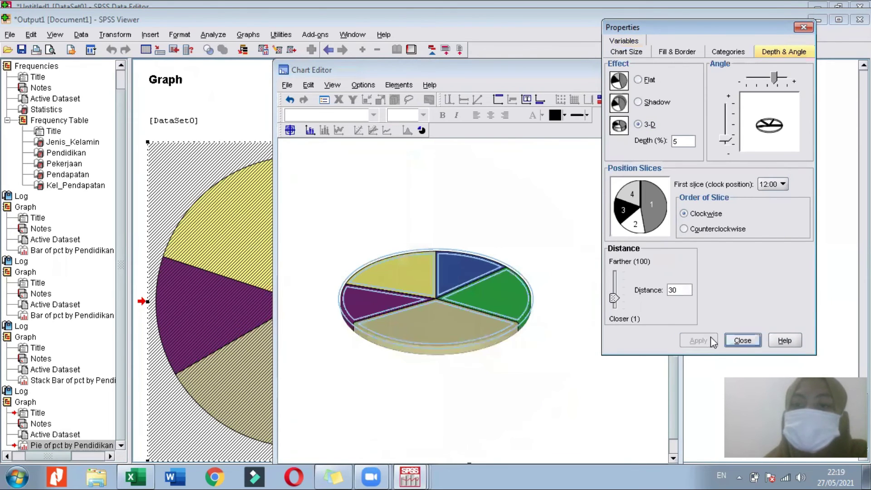
click(804, 27)
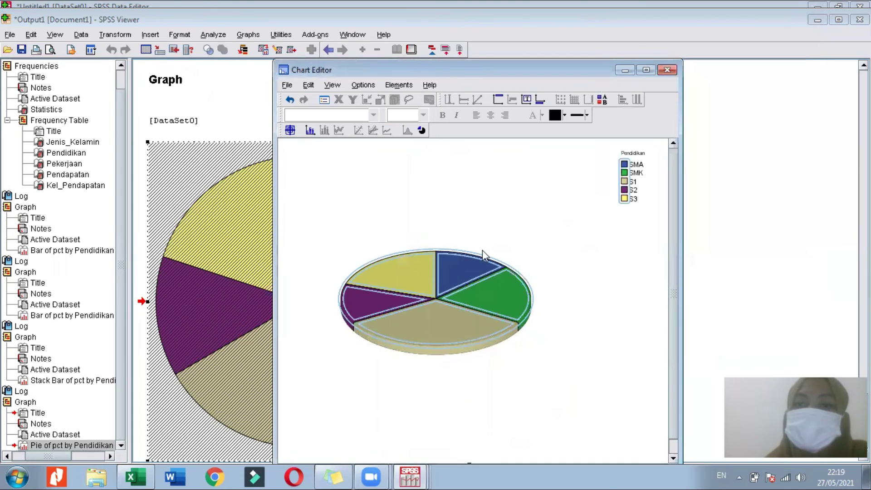
Show data labels on the slices of the 3-D pie
right_click(452, 284)
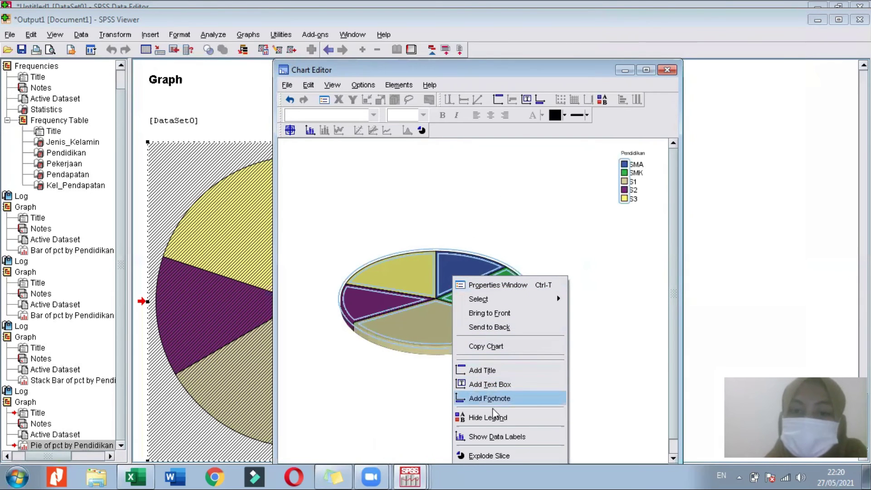
click(501, 437)
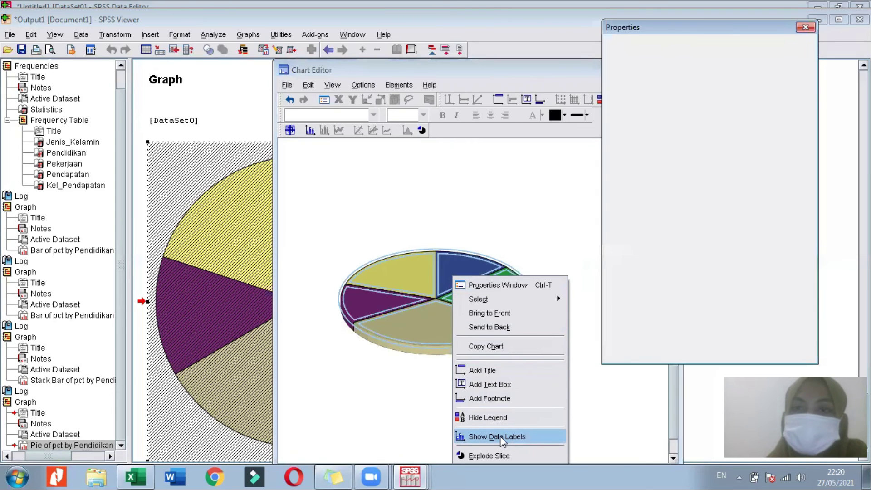
click(803, 28)
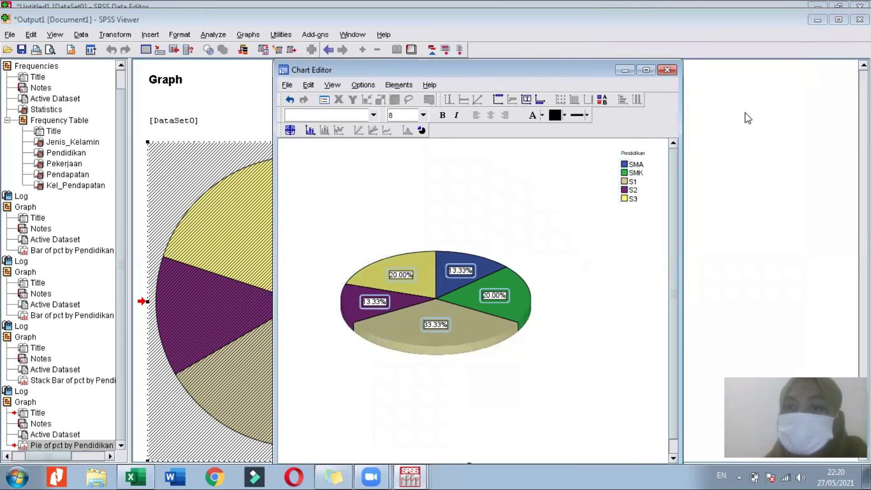
Add a text box above the pie reading "Komposisi Pendidikan Responden"
right_click(453, 279)
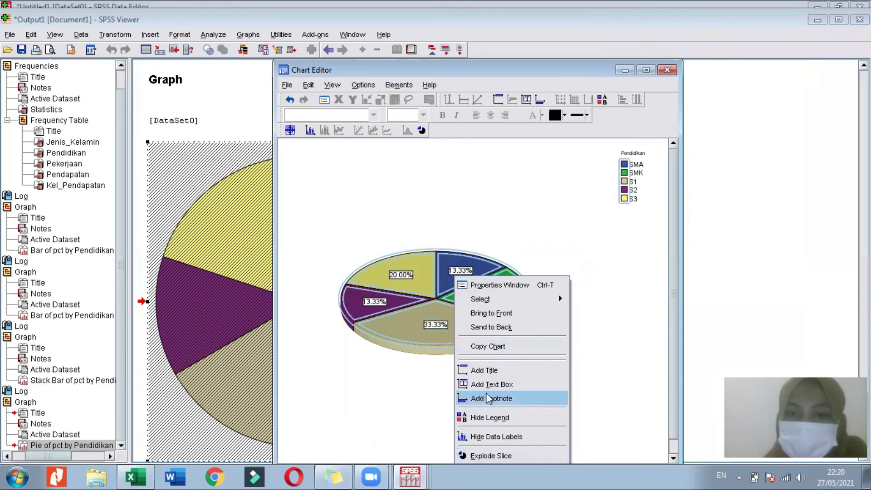
click(499, 385)
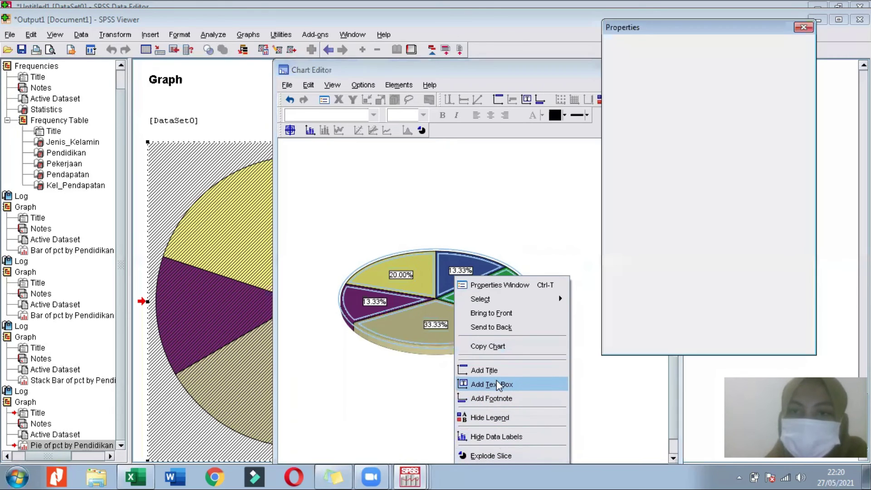
click(498, 374)
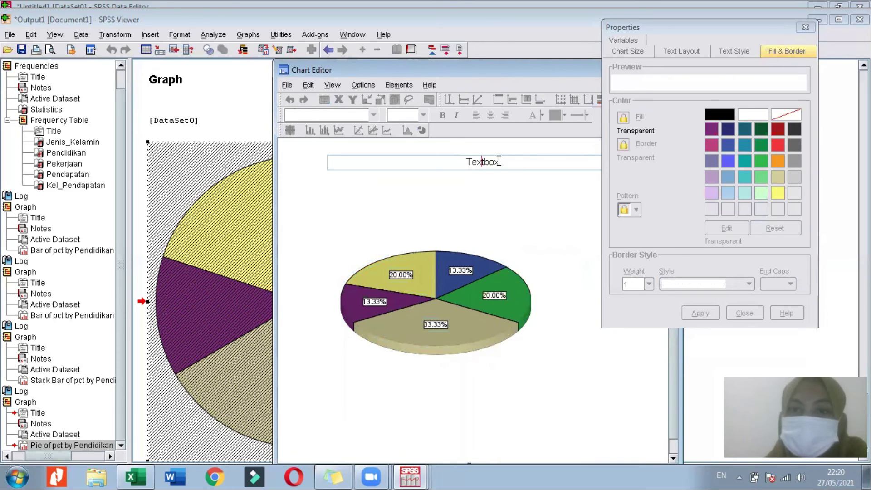
key(BackSpace)
key(BackSpace)
key(BackSpace)
key(BackSpace)
key(BackSpace)
key(BackSpace)
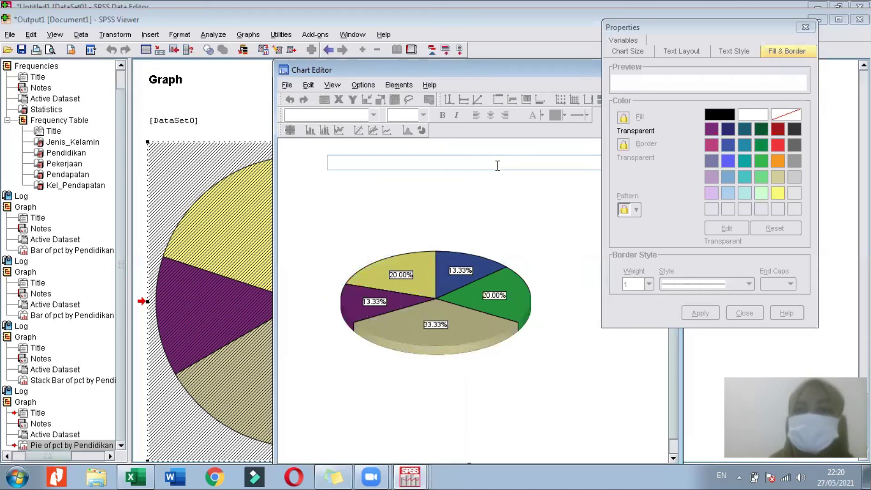
text(Komposisi Pen)
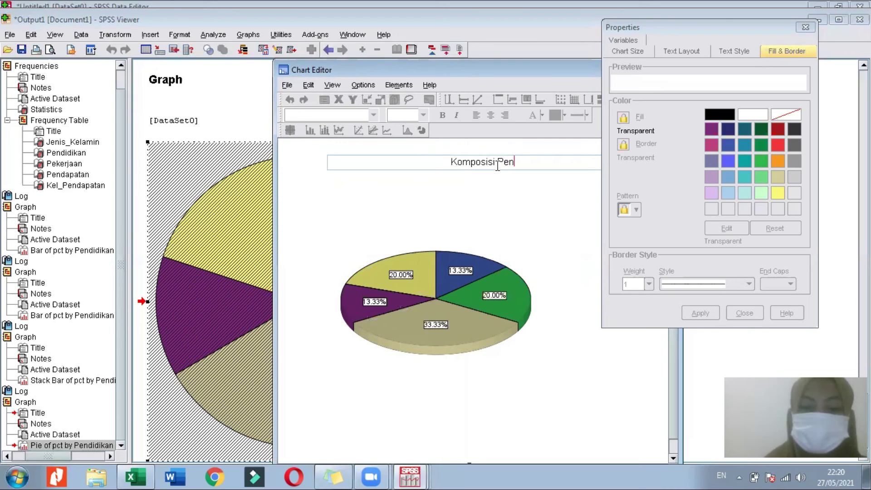
text(didikan )
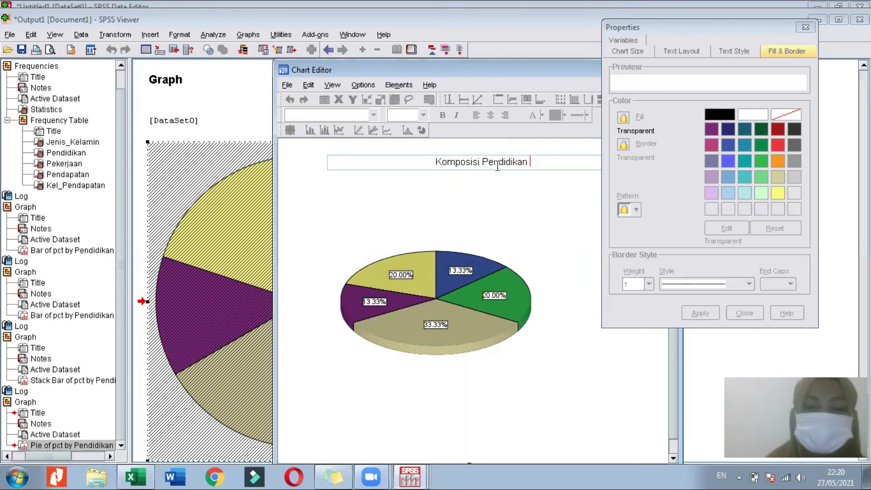
text(Responden)
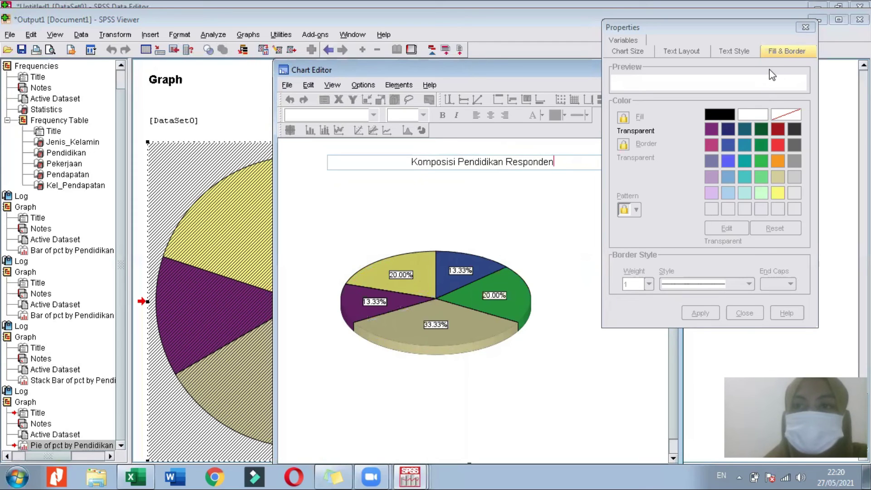
click(806, 27)
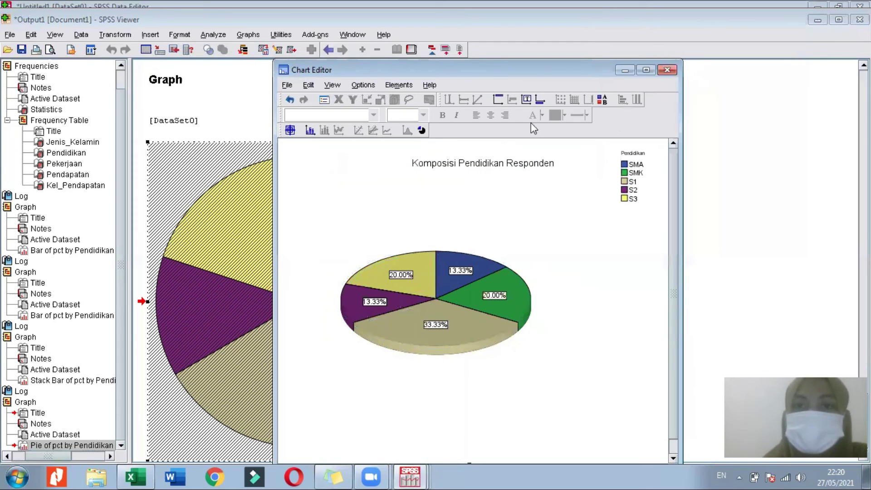
Finish with the text box and close the chart editor to return the edited pie chart to the output
click(440, 162)
click(442, 162)
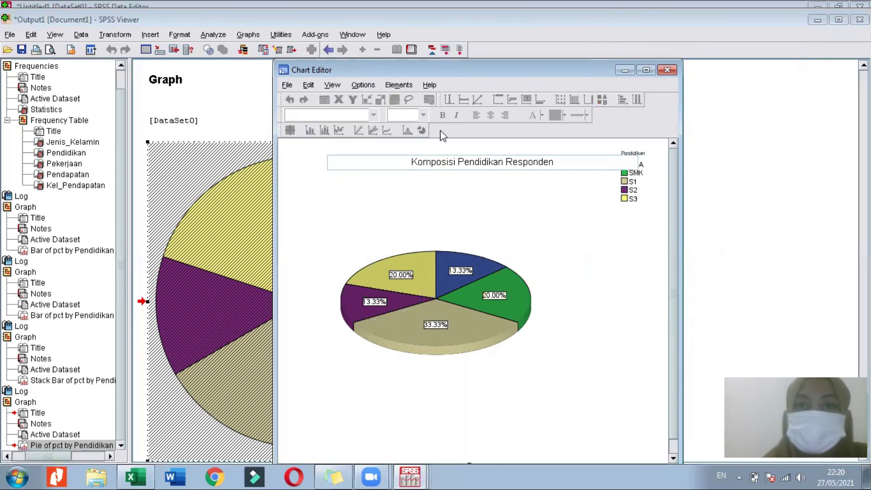
click(557, 161)
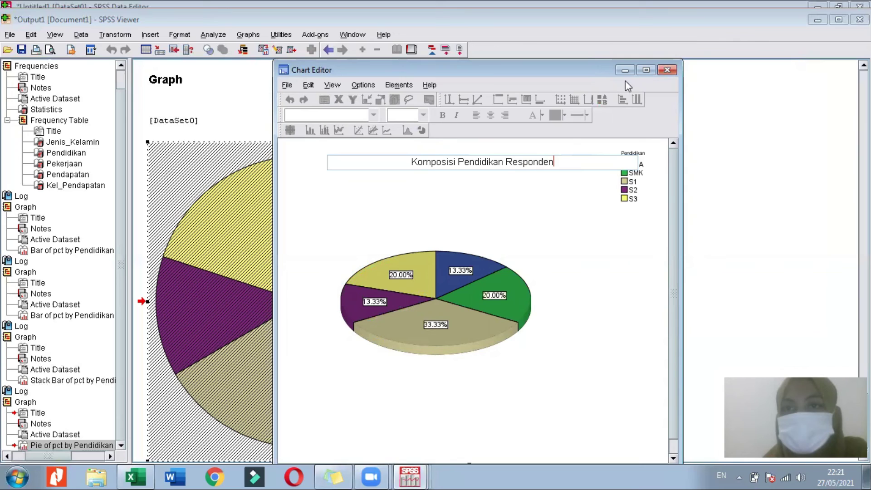
click(666, 70)
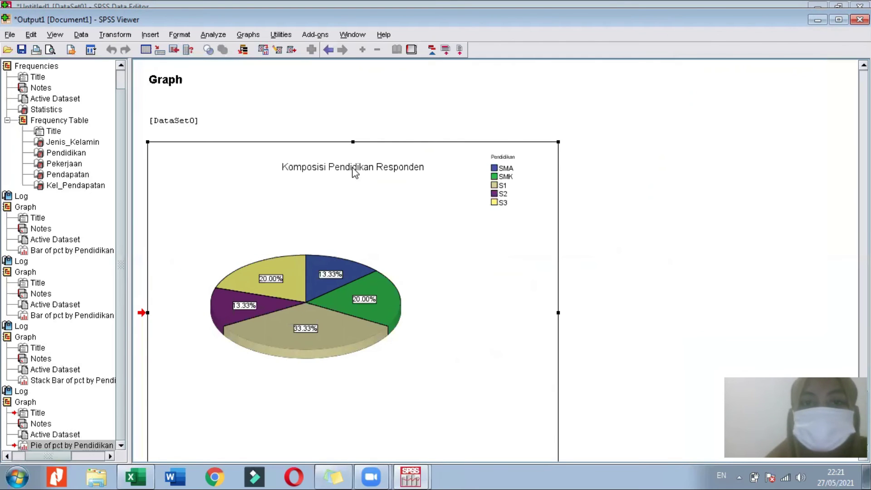
Review the output from the edited pie chart back through the stacked, clustered and simple bar charts to the frequency tables
scroll(375, 257, down, 2)
scroll(372, 258, up, 6)
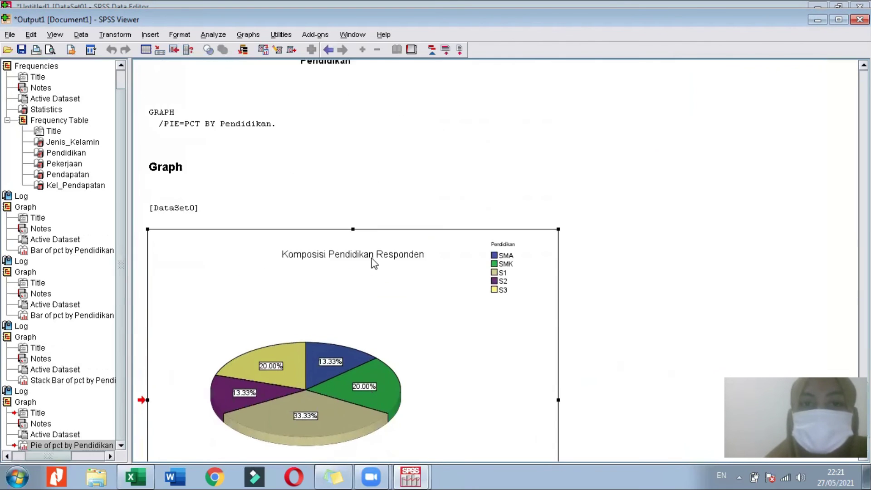
scroll(374, 264, up, 10)
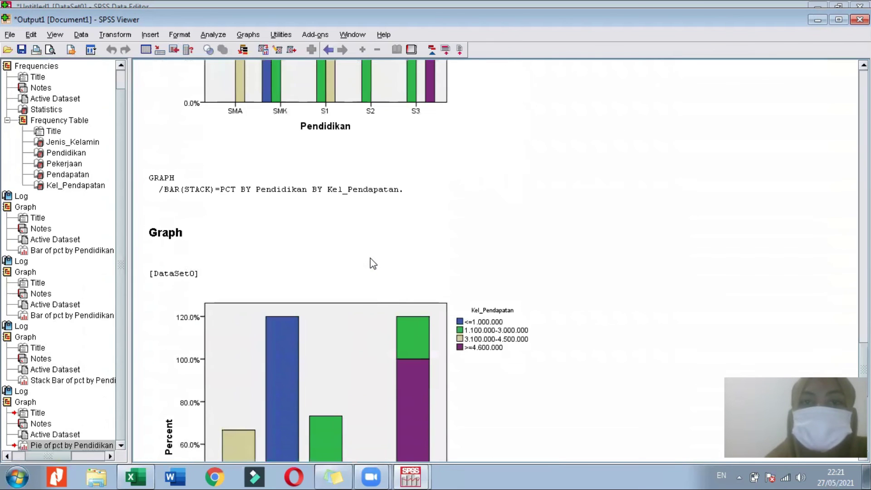
scroll(373, 263, down, 2)
scroll(371, 263, up, 3)
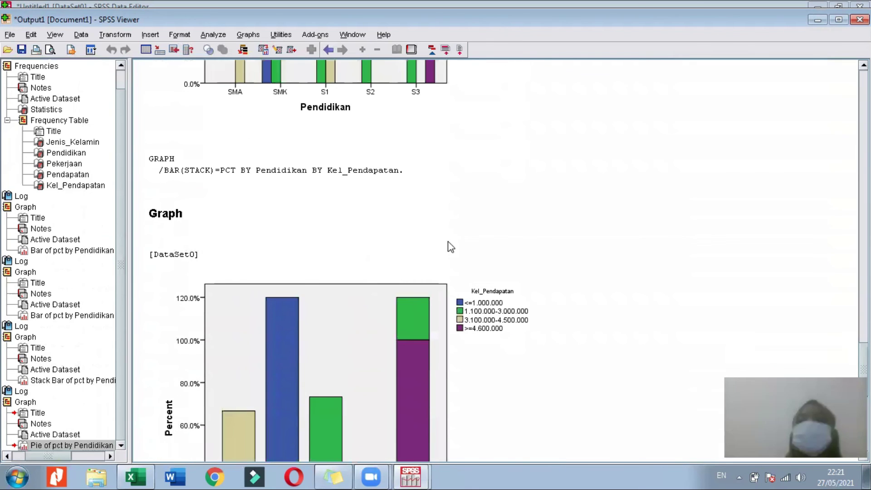
scroll(833, 358, up, 8)
scroll(833, 358, up, 1)
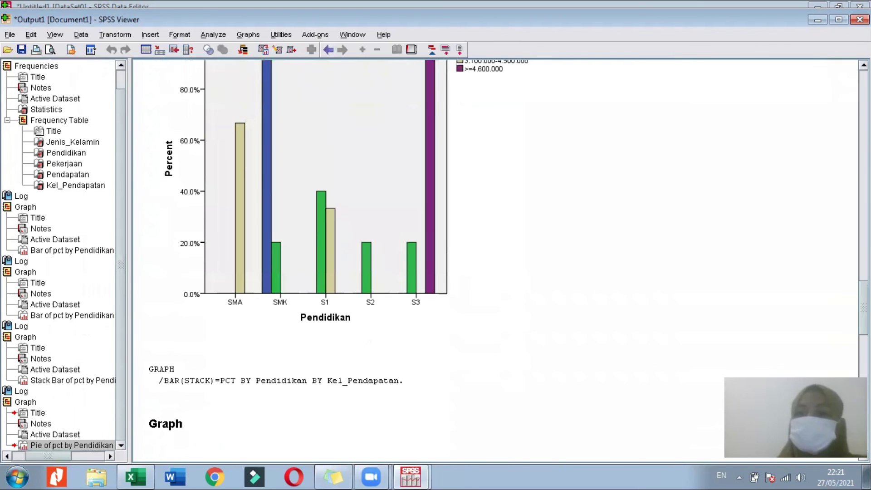
scroll(845, 292, up, 5)
scroll(842, 307, up, 5)
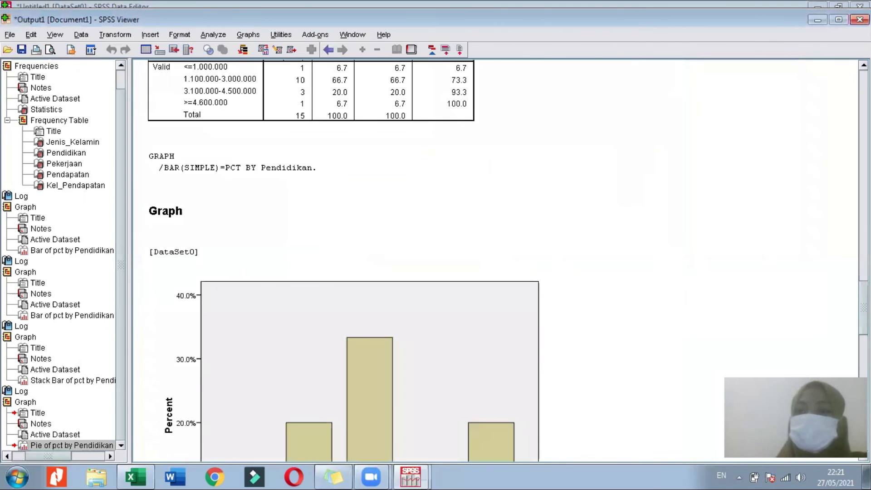
scroll(496, 261, down, 10)
scroll(496, 261, up, 10)
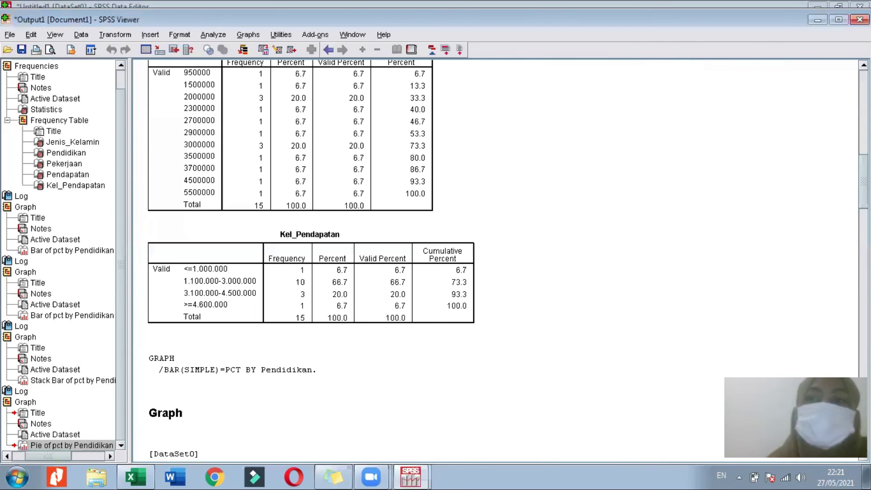
scroll(496, 261, up, 5)
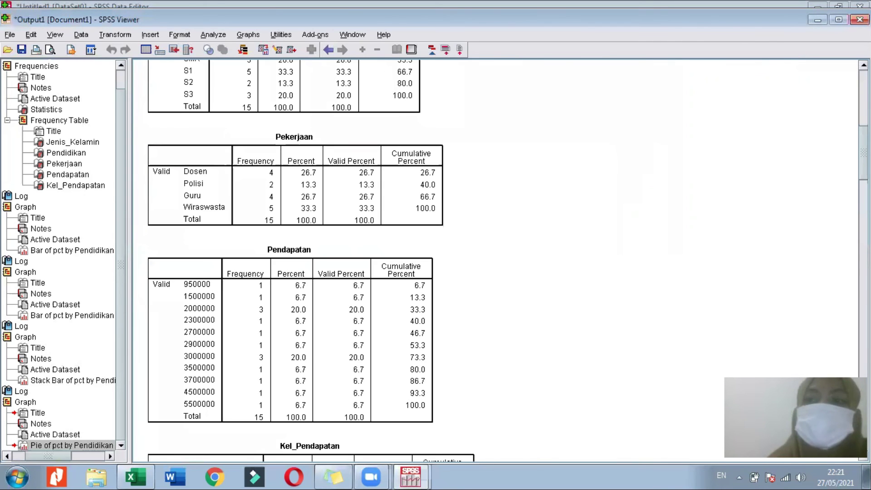
Review the frequency tables from the Statistics summary through Kel_Pendapatan, down to the simple bar chart of Pendidikan
scroll(495, 261, up, 10)
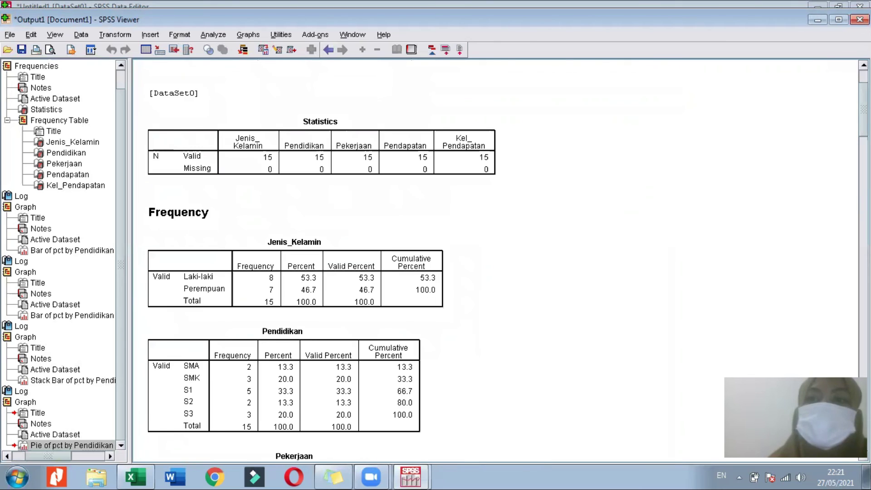
scroll(495, 261, up, 2)
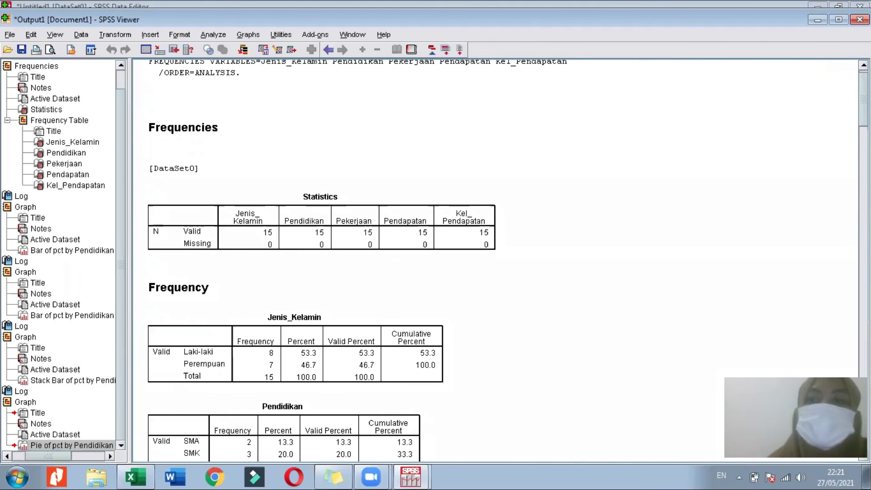
scroll(494, 261, down, 3)
scroll(494, 261, down, 6)
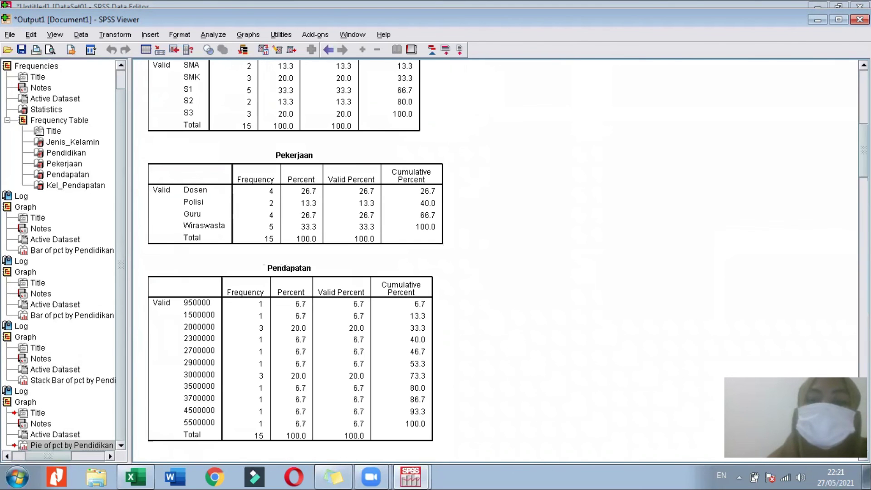
scroll(494, 261, down, 6)
scroll(495, 261, down, 3)
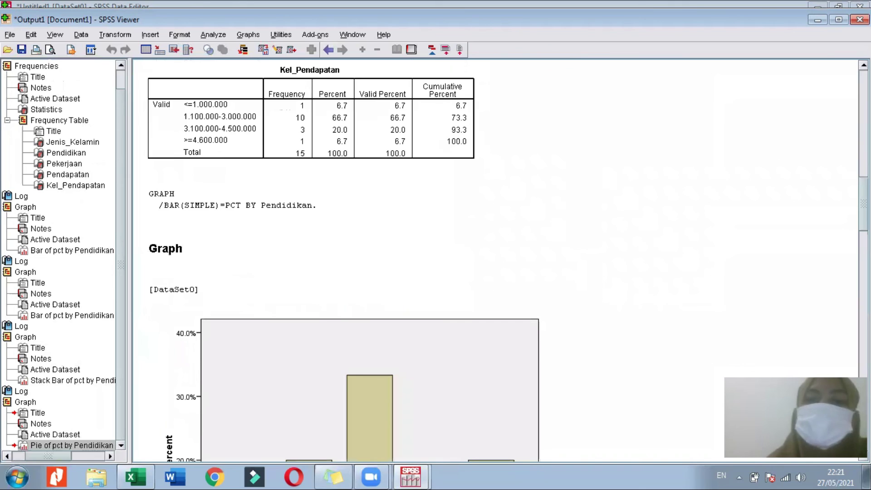
scroll(495, 261, down, 4)
scroll(494, 261, down, 5)
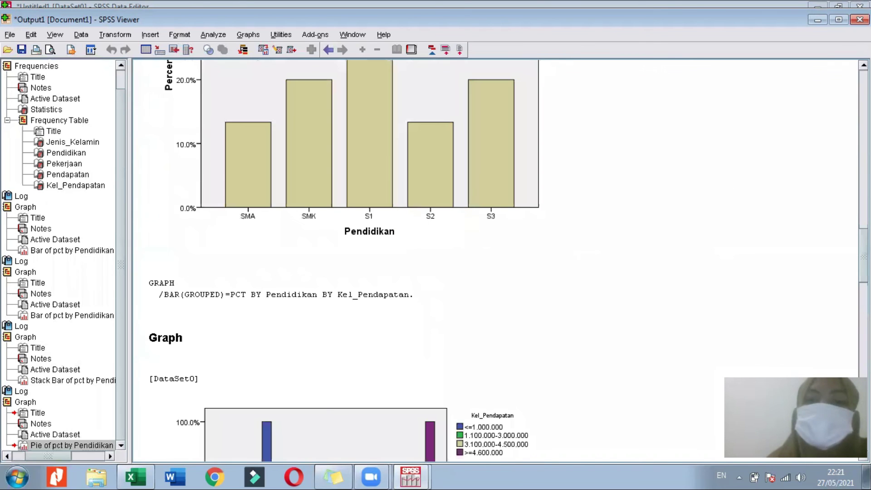
Examine the clustered bar chart of Pendidikan by Kel_Pendapatan and compare it with the simple bar chart above it
scroll(494, 261, down, 5)
scroll(494, 261, down, 2)
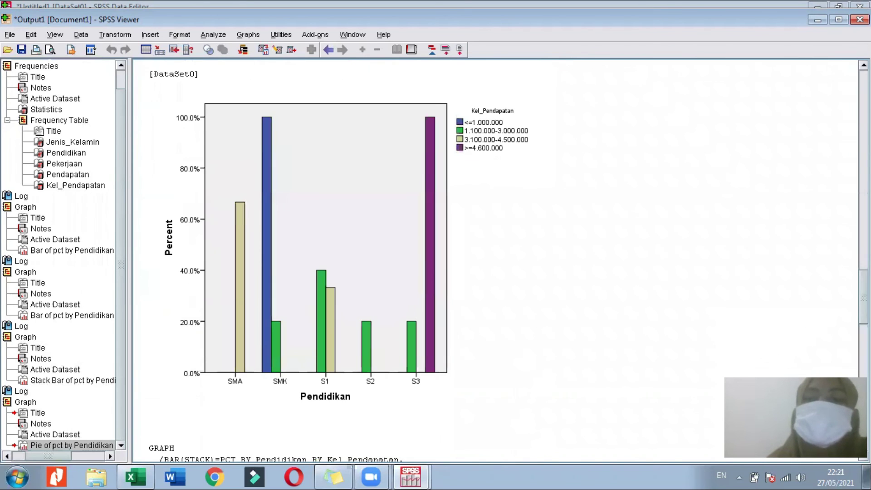
scroll(495, 261, down, 3)
scroll(508, 266, up, 1)
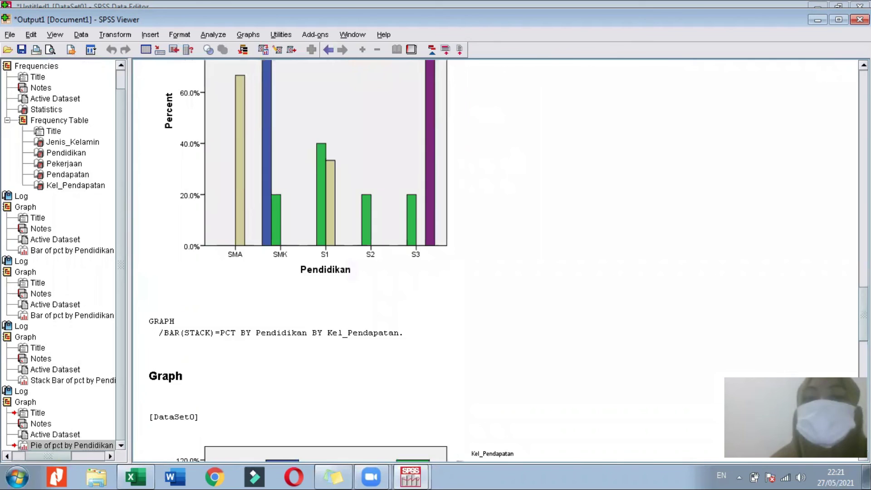
scroll(494, 261, up, 1)
scroll(494, 261, up, 2)
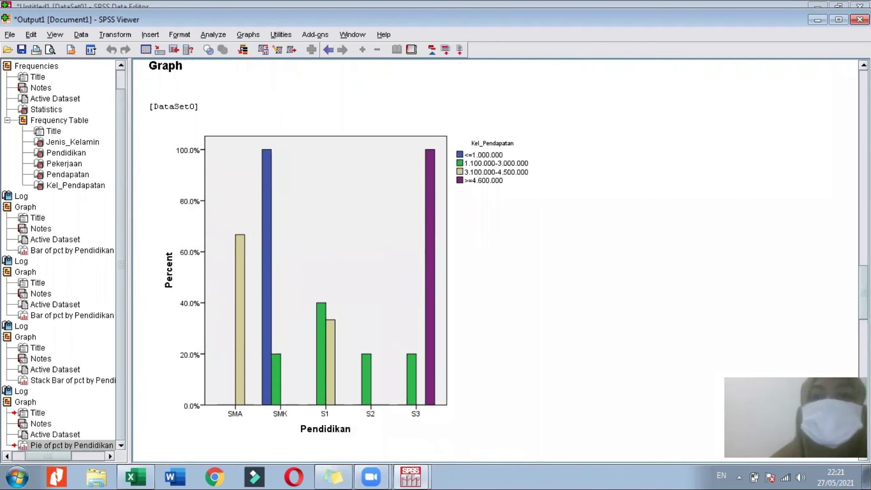
scroll(497, 261, up, 2)
scroll(845, 249, up, 2)
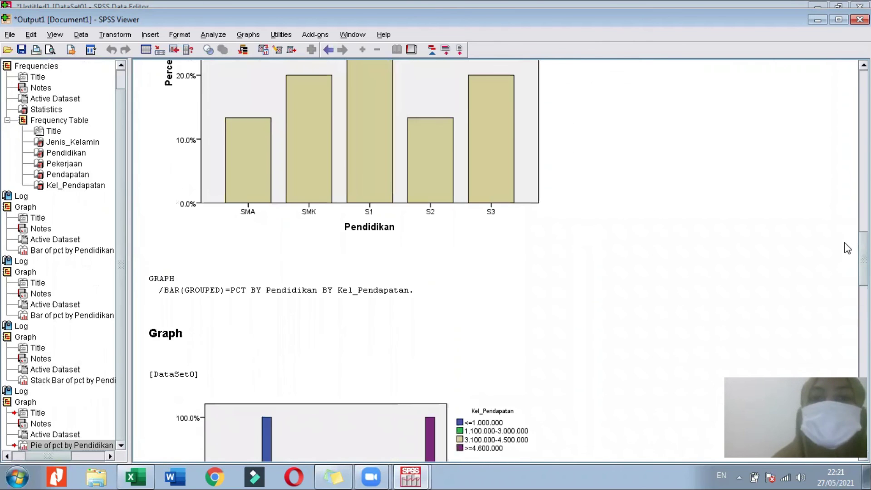
scroll(846, 246, up, 1)
scroll(840, 236, up, 2)
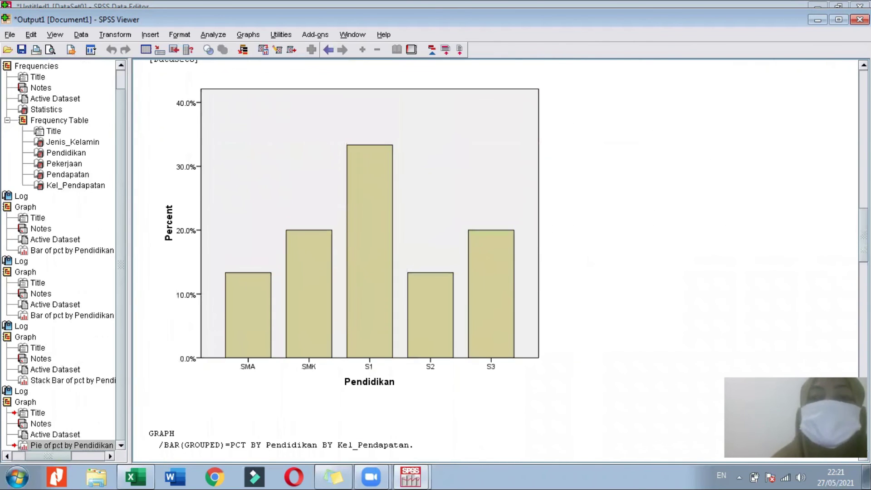
Review the output from the clustered and stacked bar charts down to the edited 3-D pie chart
scroll(839, 235, down, 3)
scroll(497, 261, down, 3)
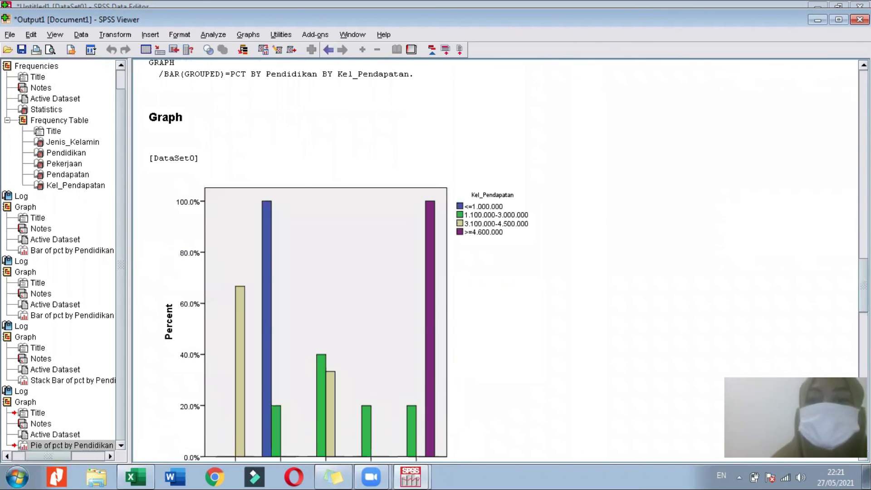
scroll(497, 261, down, 6)
scroll(497, 261, down, 4)
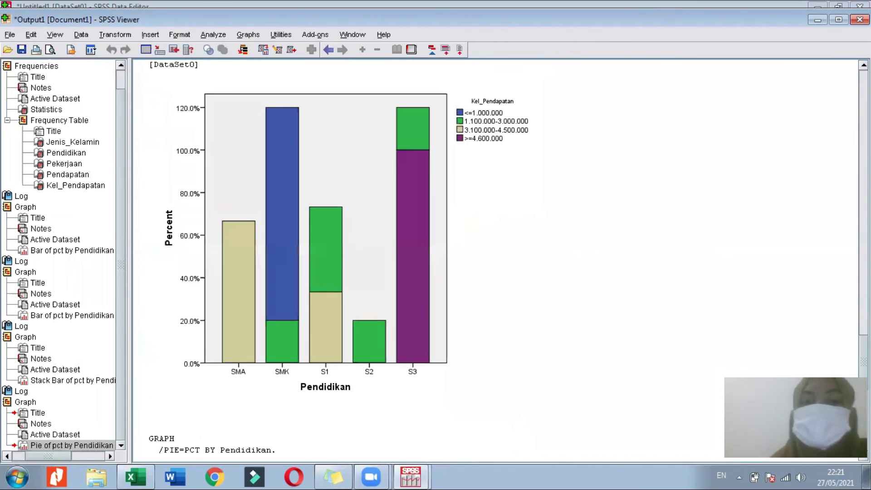
scroll(497, 261, down, 3)
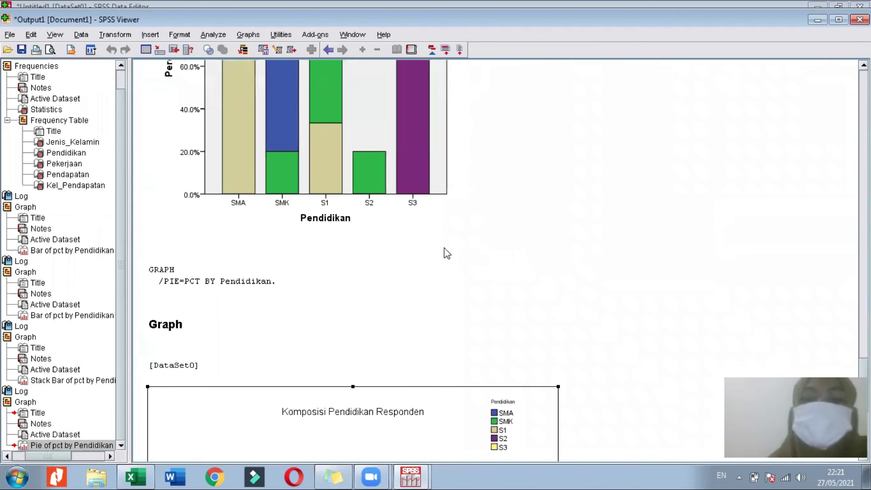
scroll(443, 251, down, 4)
scroll(299, 254, down, 1)
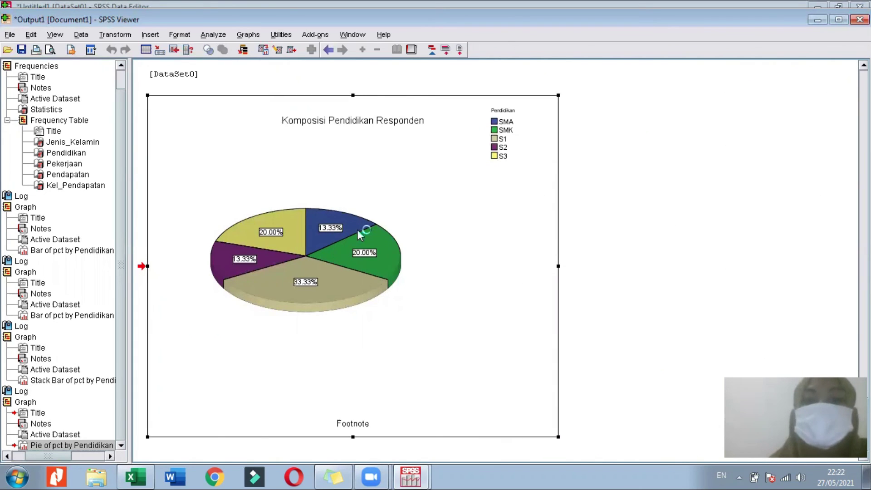
double_click(316, 194)
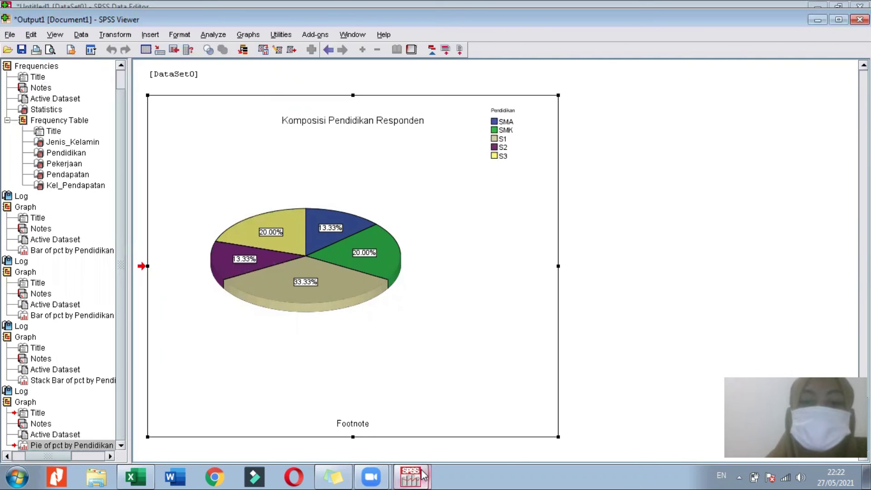
Save the dataset in SPSS (*.sav) format in TUGAS PRAKTIKUM STATISTIKA on drive E, named "Input data" plus the author's name
click(411, 476)
click(399, 427)
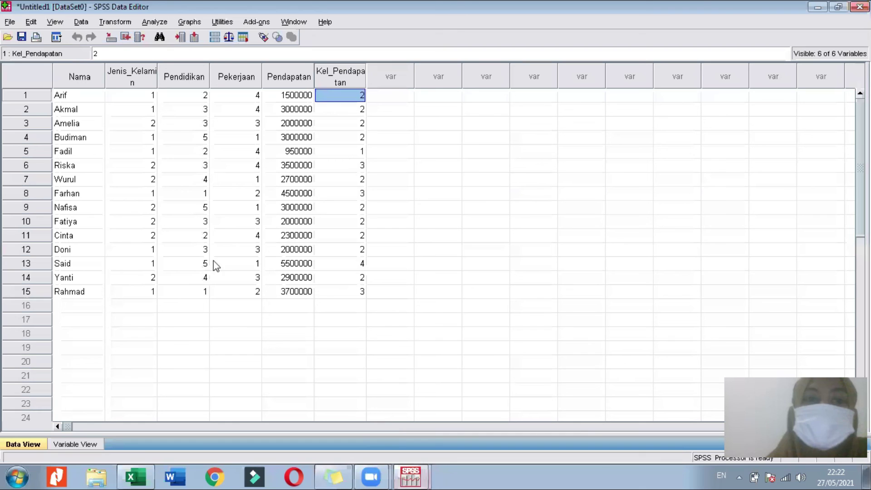
click(10, 22)
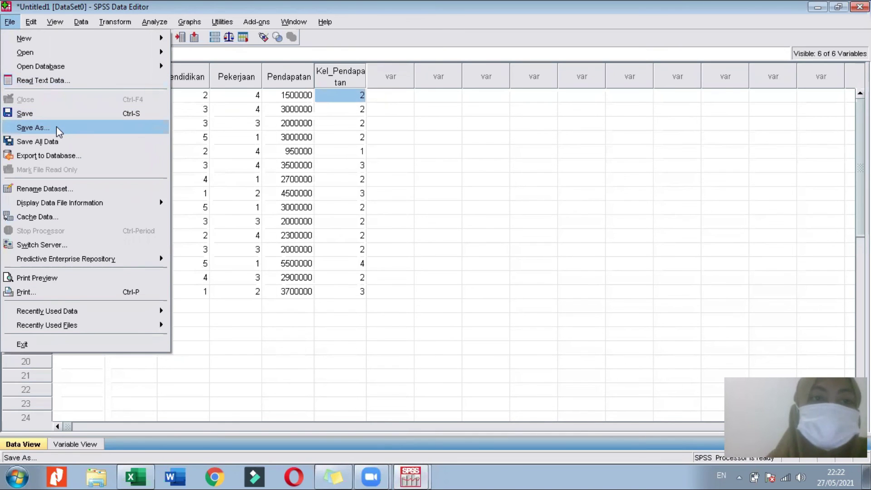
click(56, 127)
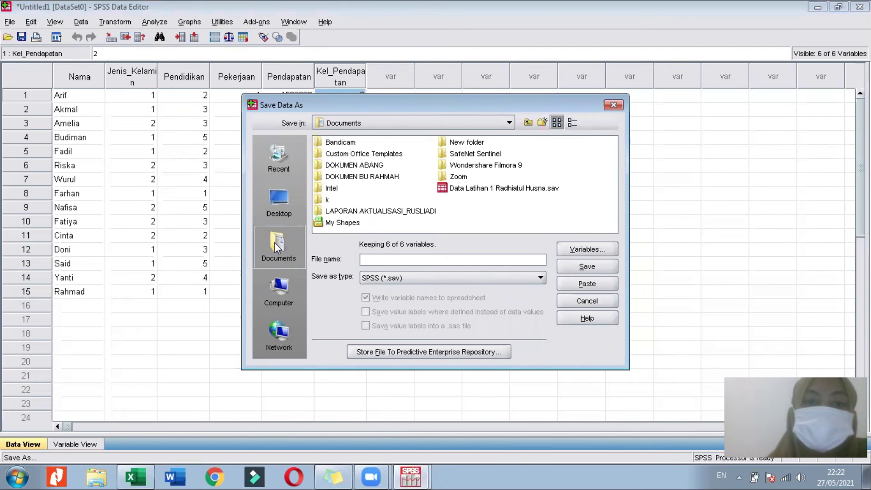
click(287, 292)
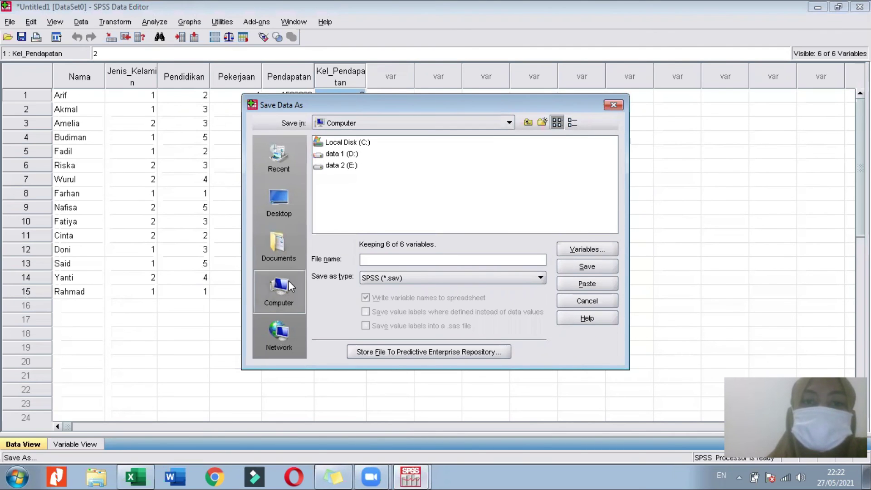
double_click(340, 166)
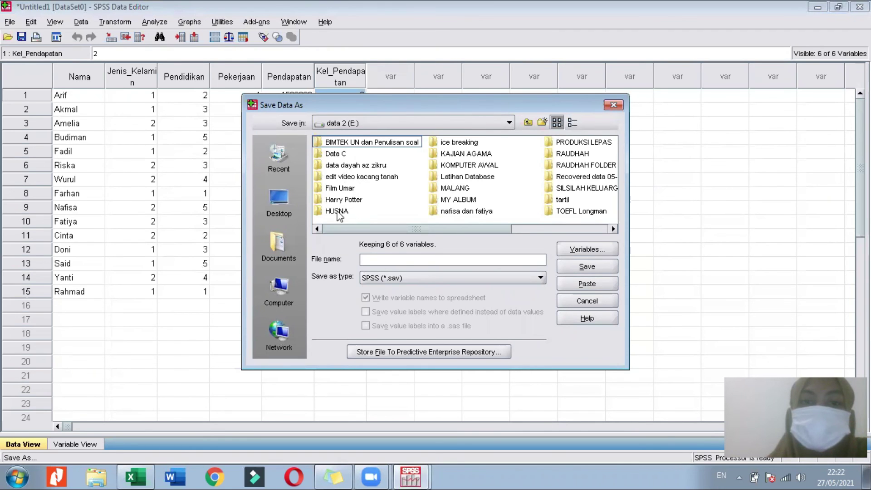
scroll(338, 199, right, 3)
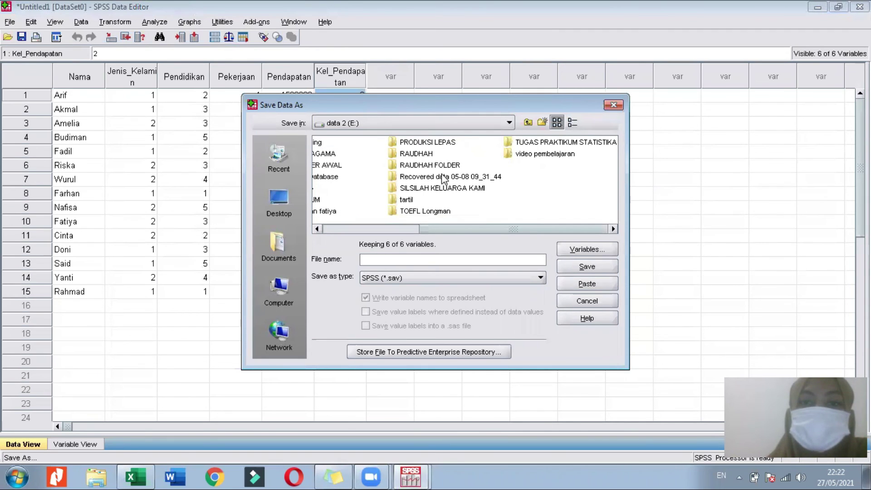
double_click(527, 143)
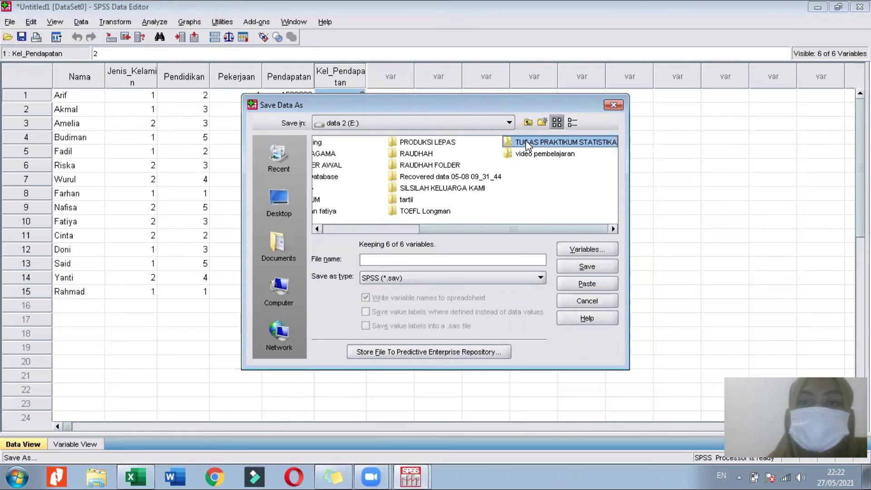
click(368, 258)
text(Input data Radhiatul Husna)
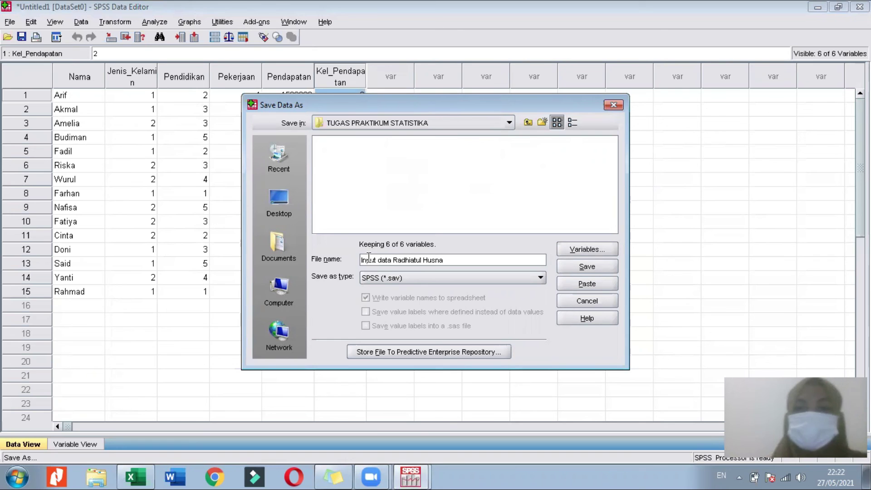
click(580, 269)
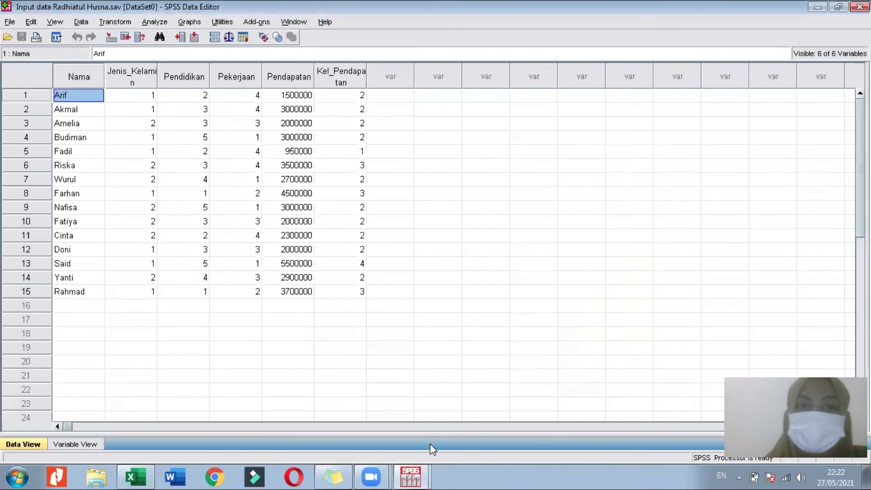
Save the output document as a viewer file in TUGAS PRAKTIKUM STATISTIKA on drive E, named "Output data" plus the author's name
mouse_move(416, 469)
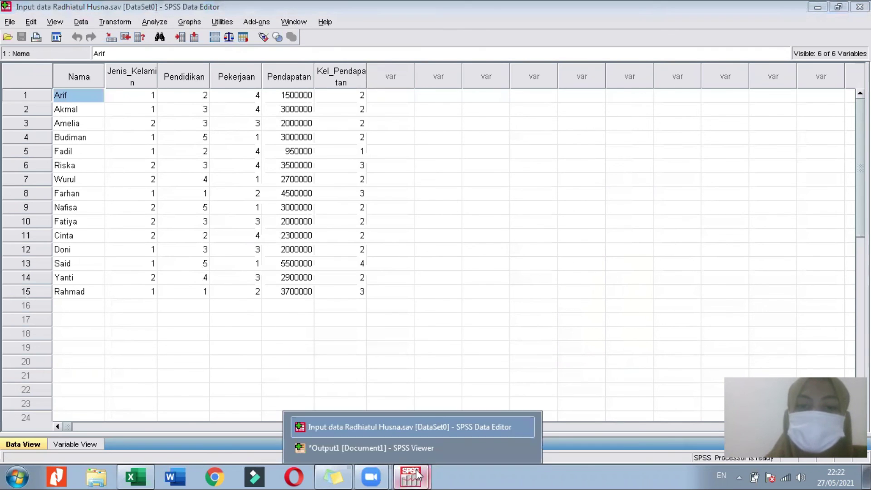
click(402, 447)
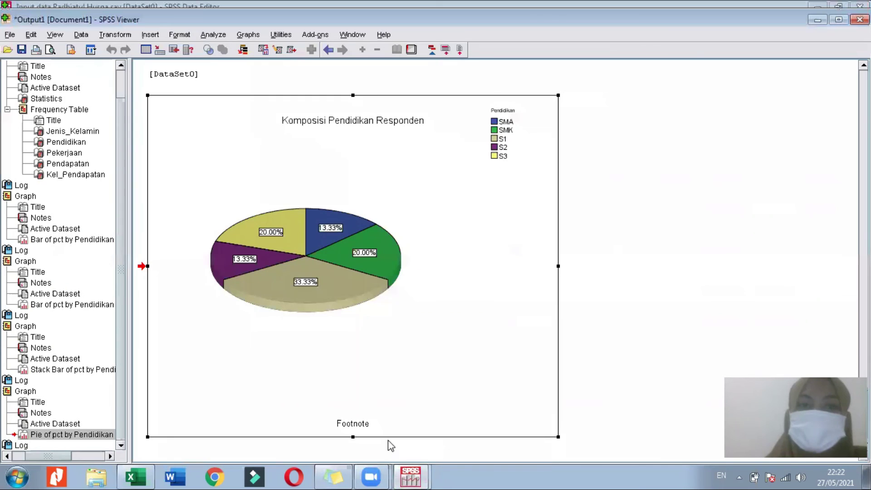
click(7, 35)
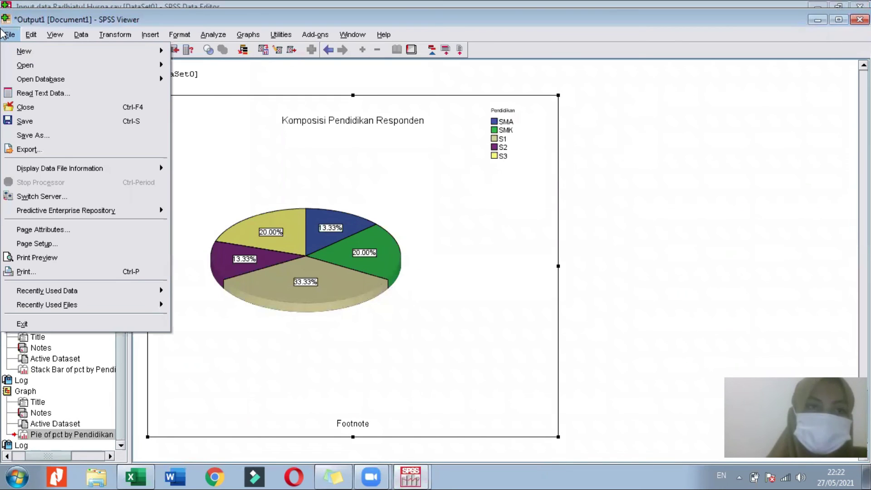
click(41, 135)
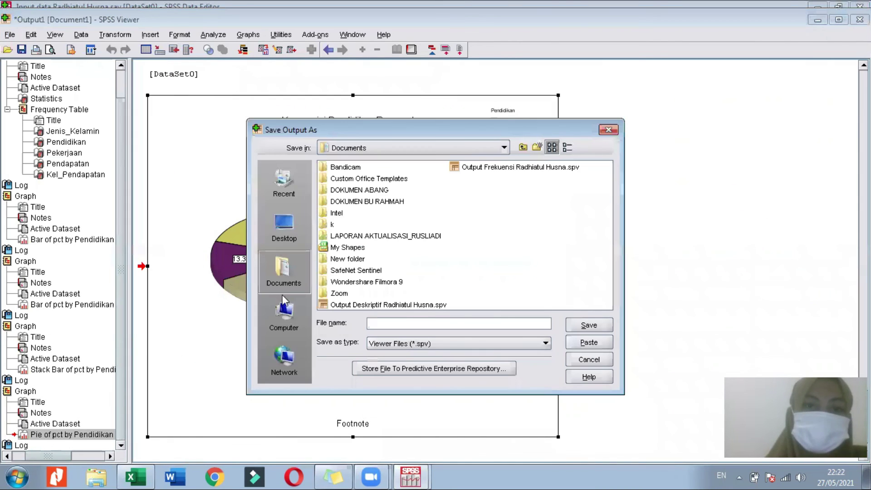
click(284, 313)
double_click(356, 190)
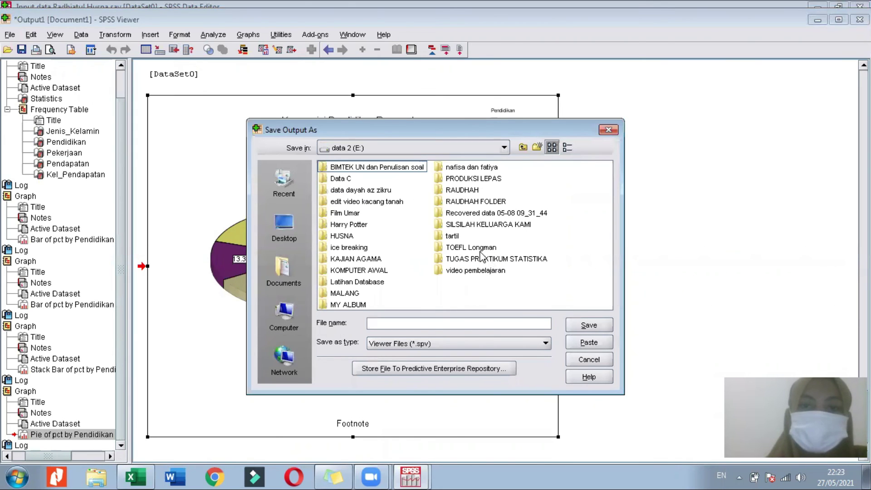
double_click(474, 261)
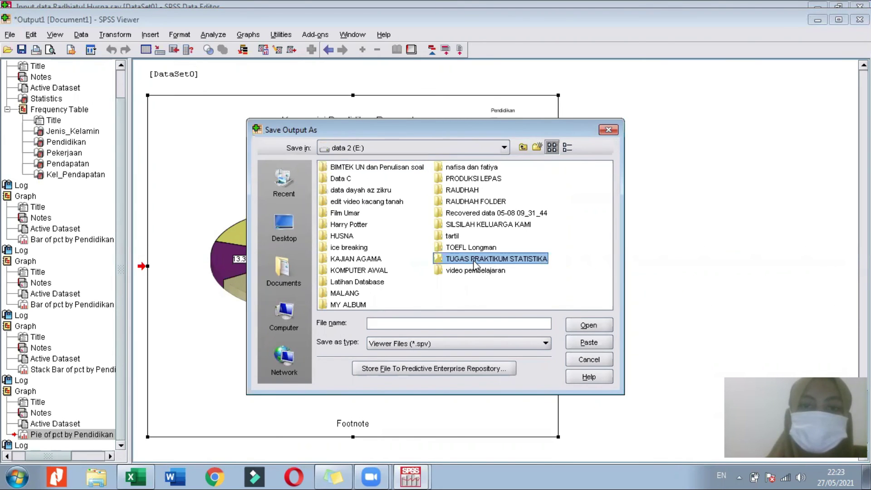
click(399, 322)
text(Outp)
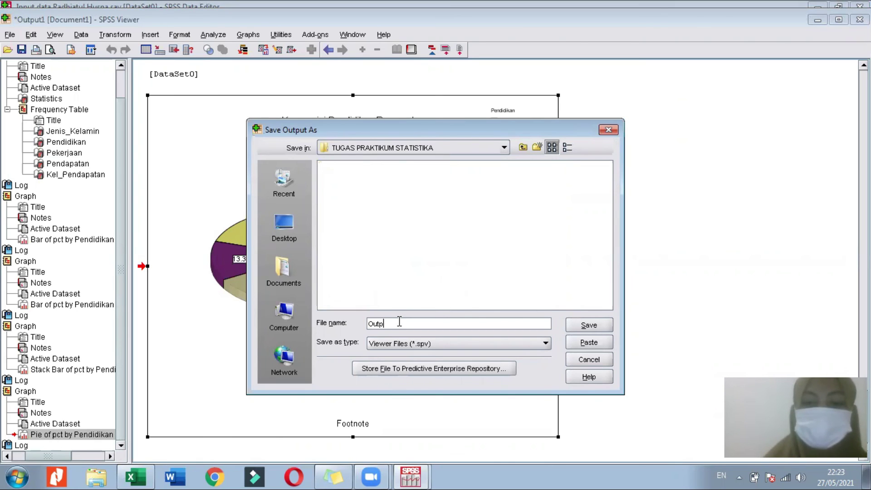
text(ut data)
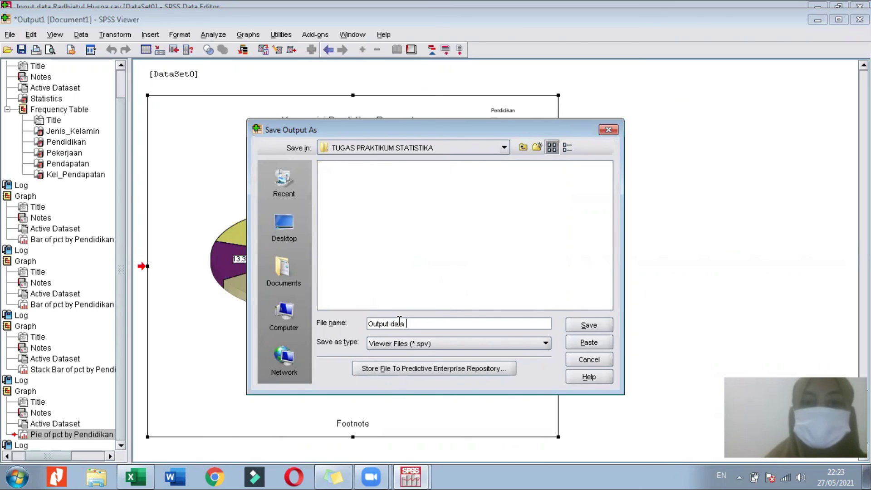
text( Radhia)
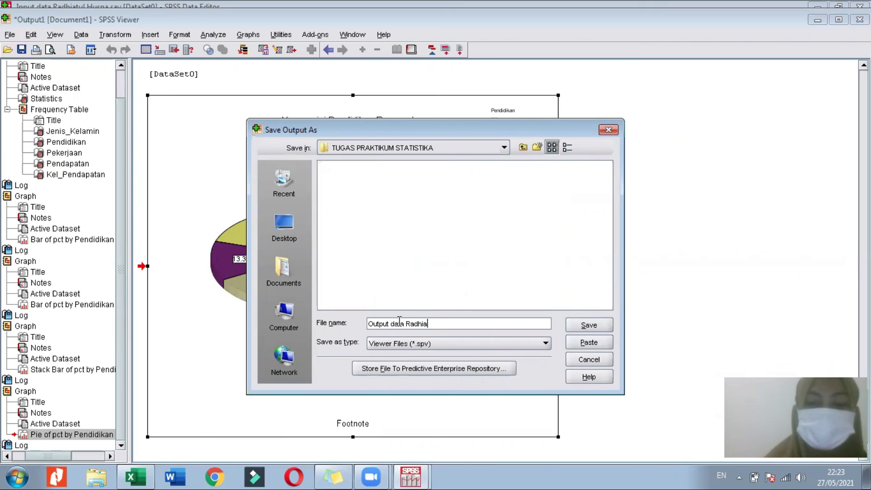
text(tul Husna)
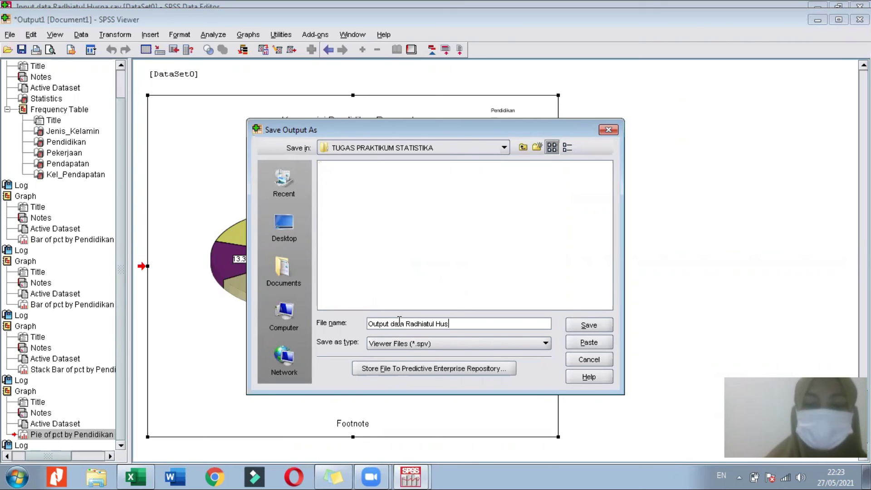
click(580, 326)
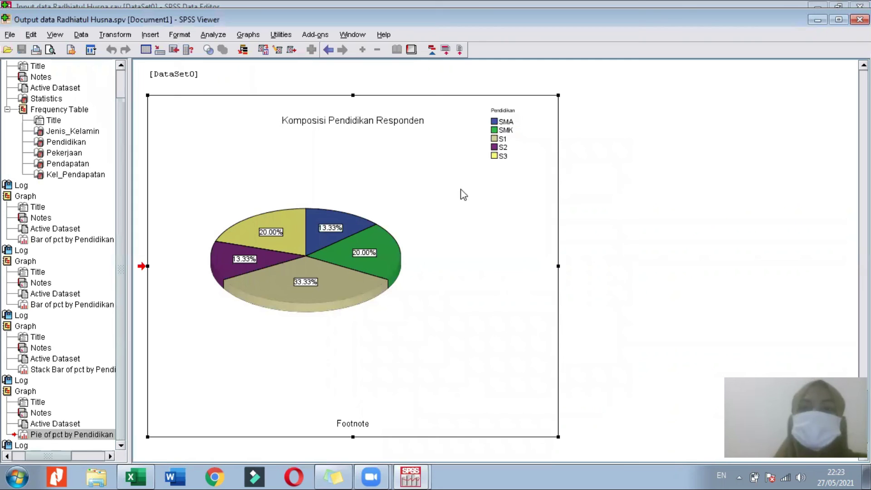
Minimize the output viewer and the data editor to return to the desktop
click(818, 20)
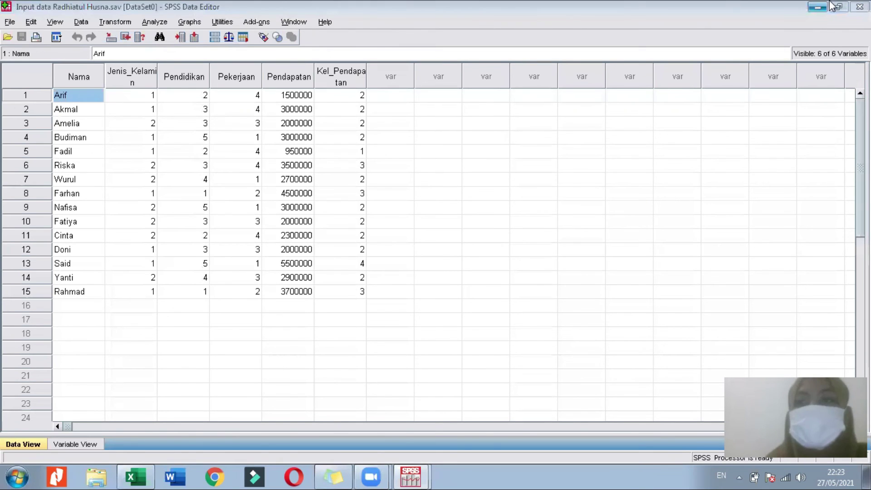
click(818, 7)
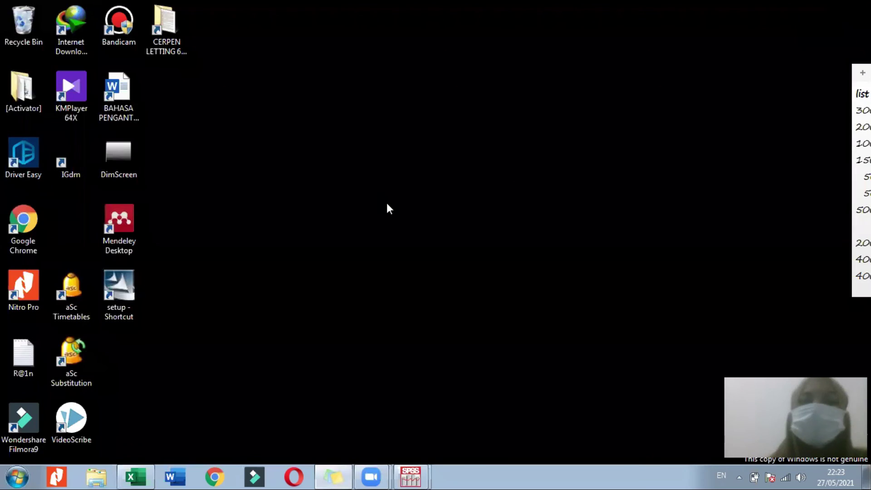